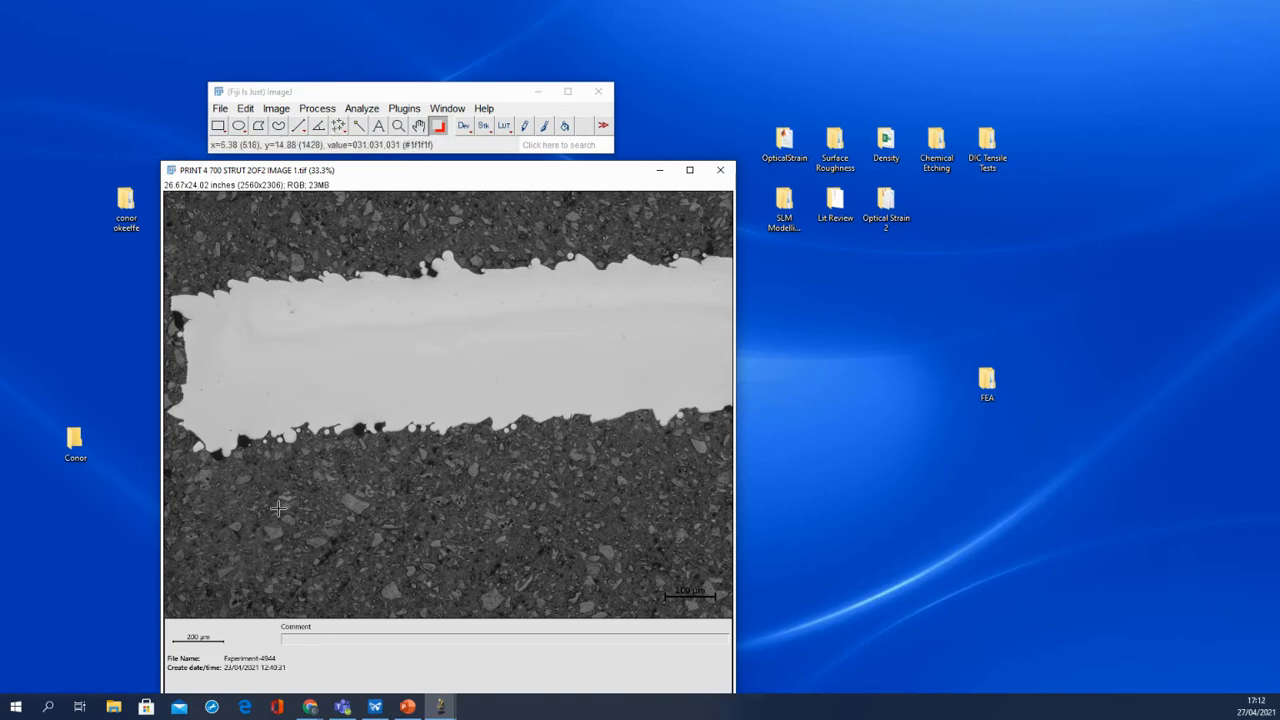
- Measure the 200 µm scale bar in pixels with a rectangular selection spanning its full length
{"action": "scroll", "coordinate": [215, 647], "scroll_direction": "up", "scroll_amount": 5}
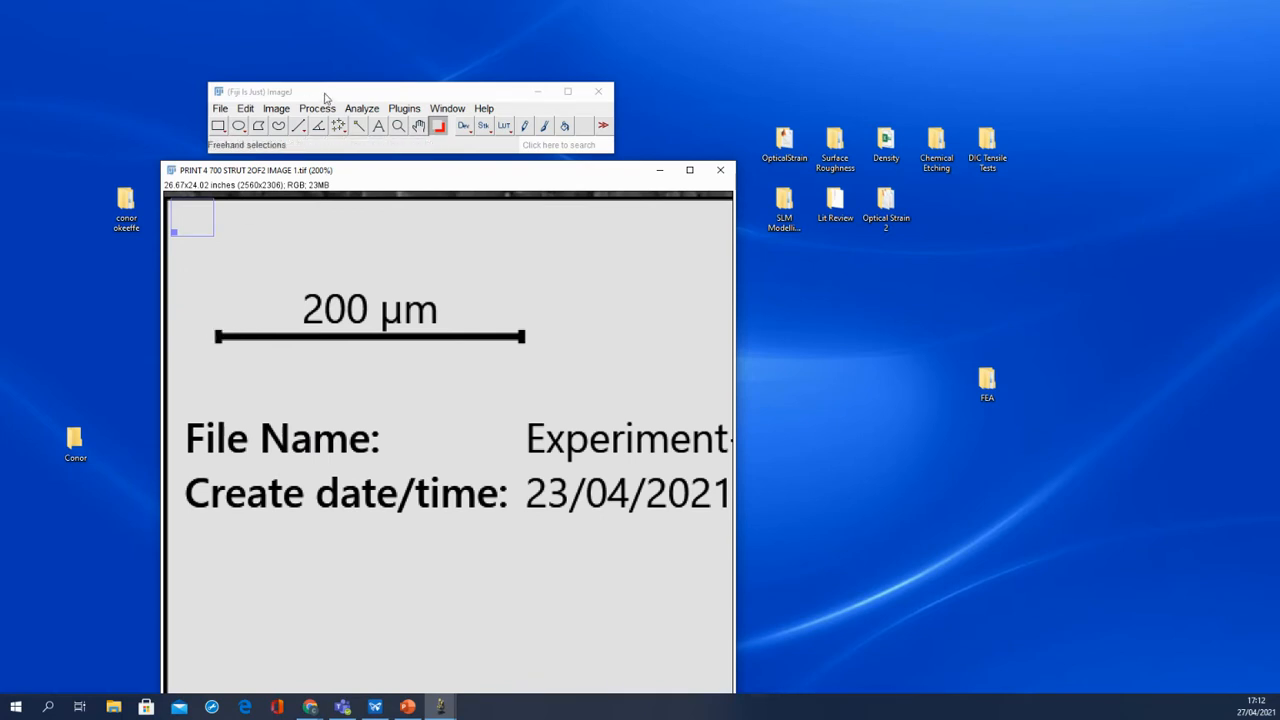
{"action": "left_click", "coordinate": [219, 129]}
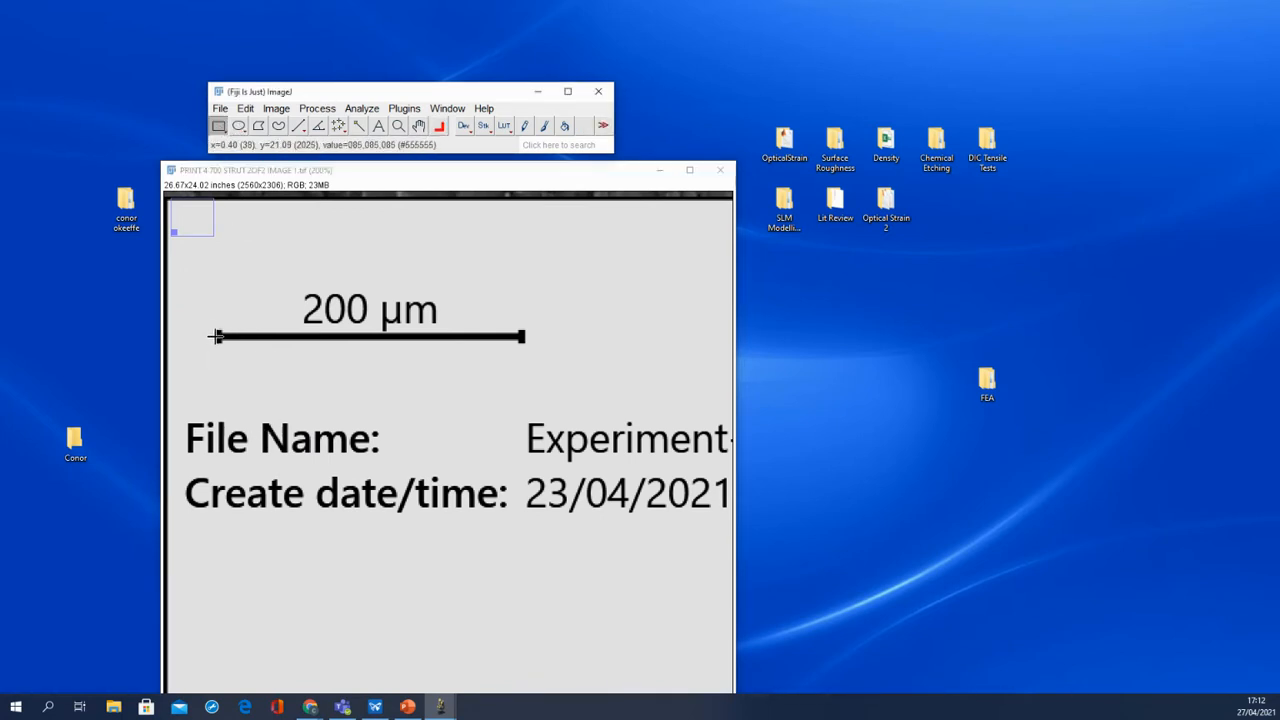
{"action": "left_click_drag", "start_coordinate": [216, 336], "coordinate": [526, 374]}
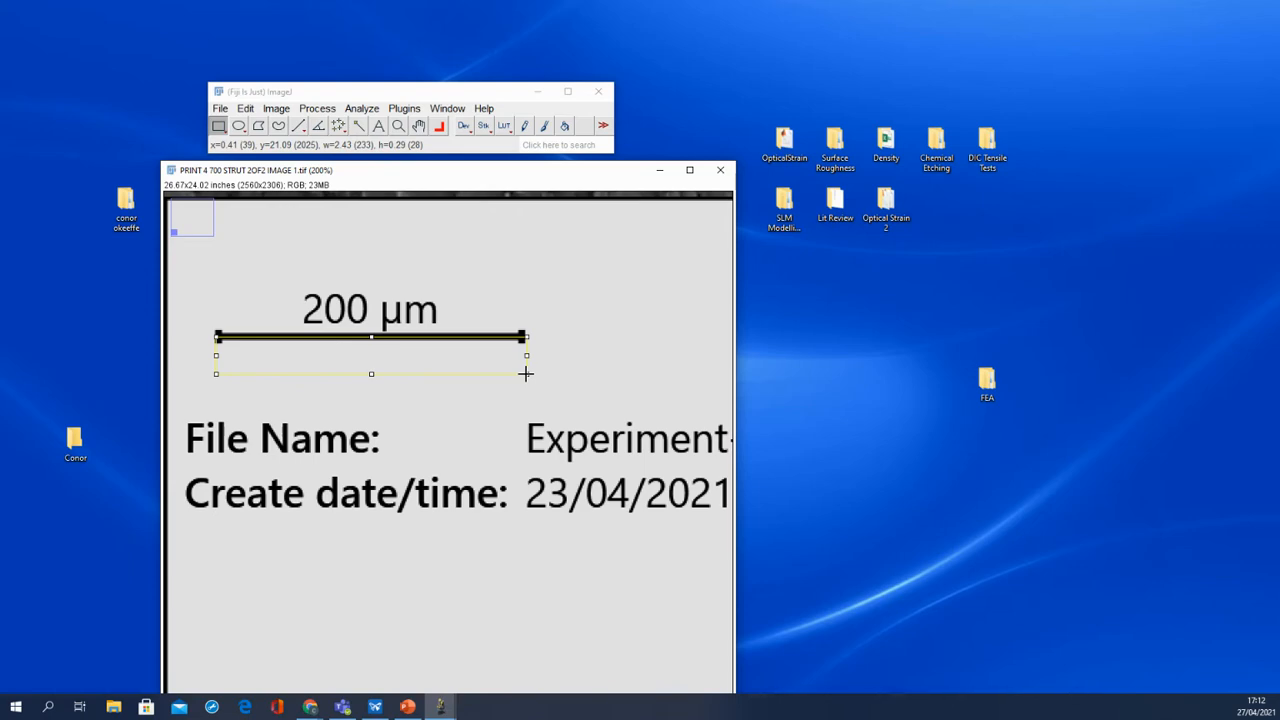
{"action": "scroll", "coordinate": [616, 258], "scroll_direction": "down", "scroll_amount": 6}
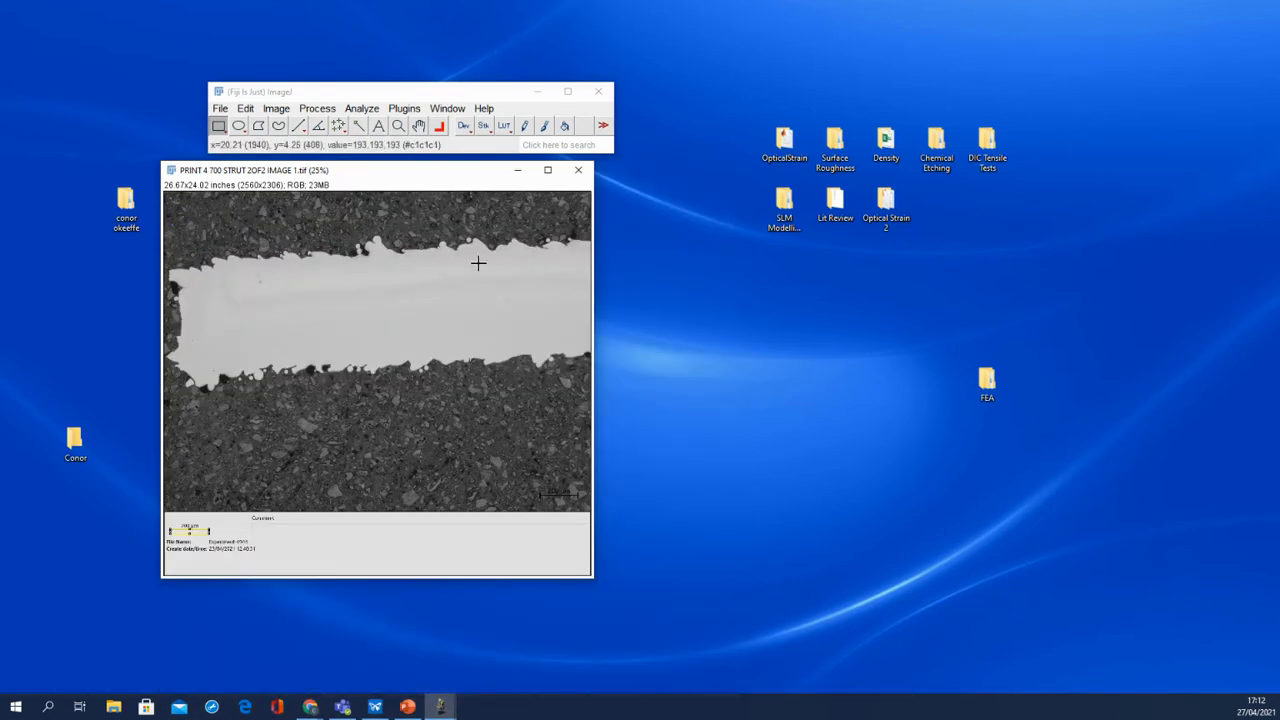
{"action": "scroll", "coordinate": [443, 291], "scroll_direction": "up", "scroll_amount": 1}
{"action": "scroll", "coordinate": [438, 276], "scroll_direction": "down", "scroll_amount": 1}
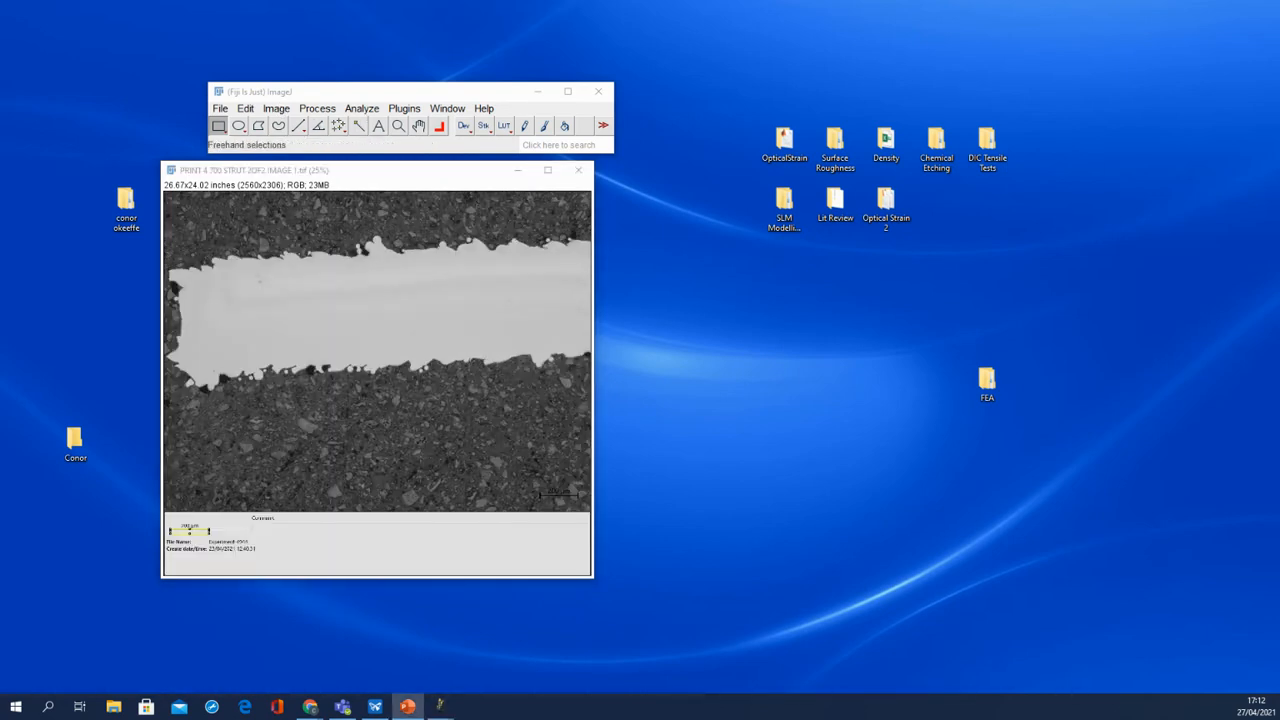
- Set the image scale so that 233 pixels equal a known distance of 200
{"action": "left_click", "coordinate": [362, 108]}
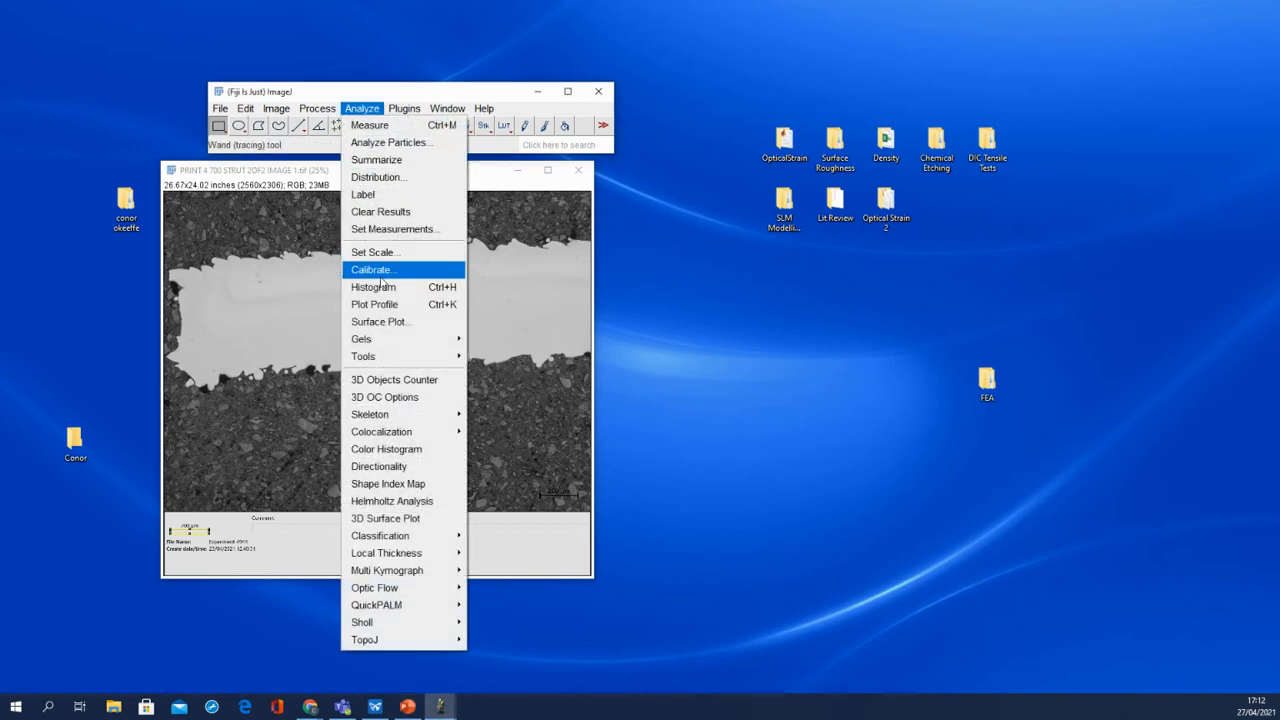
{"action": "left_click", "coordinate": [403, 252]}
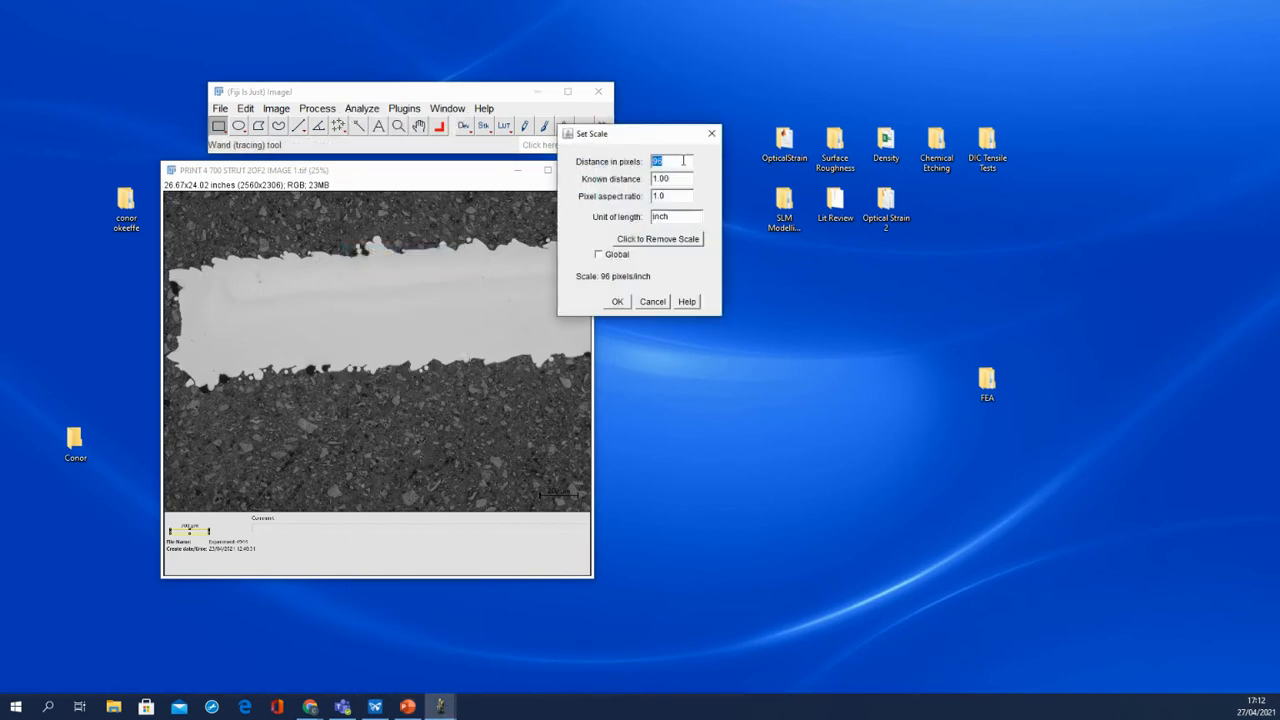
{"action": "type", "text": "233"}
{"action": "left_click_drag", "start_coordinate": [680, 182], "coordinate": [631, 178]}
{"action": "type", "text": "2"}
{"action": "left_click_drag", "start_coordinate": [669, 216], "coordinate": [613, 219]}
{"action": "key", "text": "ctrl+v"}
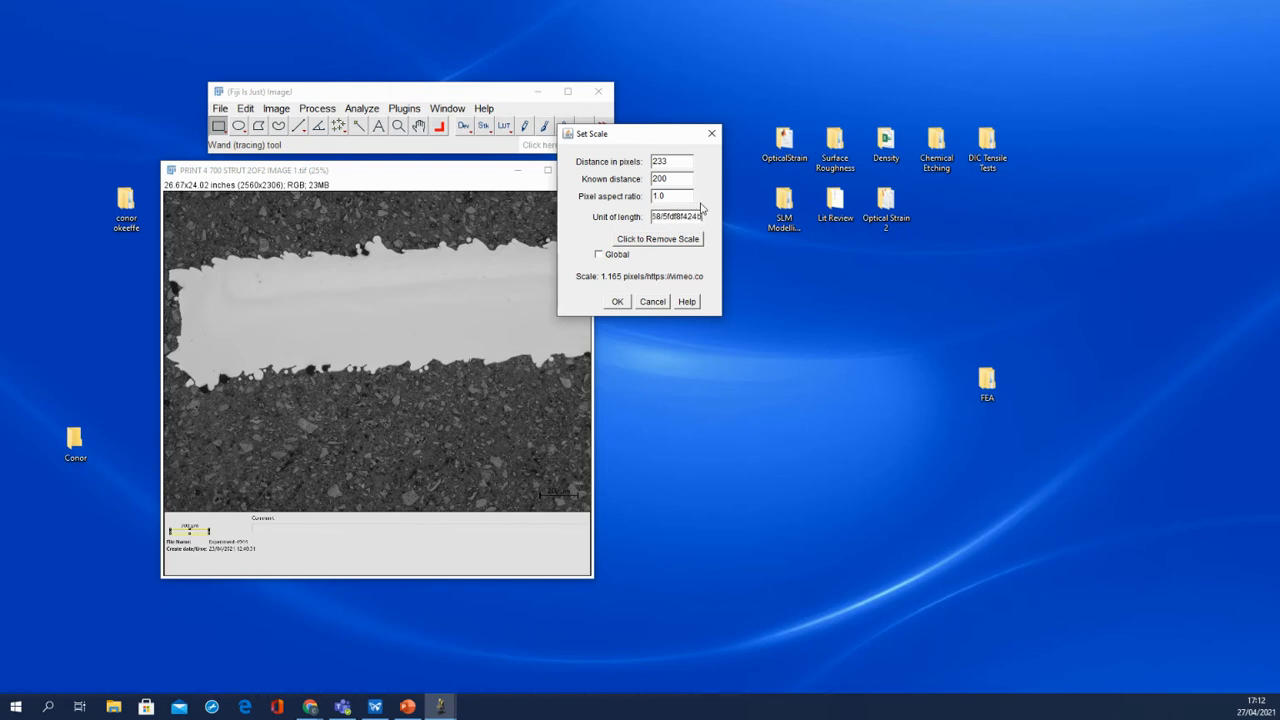
{"action": "key", "text": "ctrl+z"}
- Set the scale's unit of length to µm and apply the scale to the image
{"action": "key", "text": "alt+Tab"}
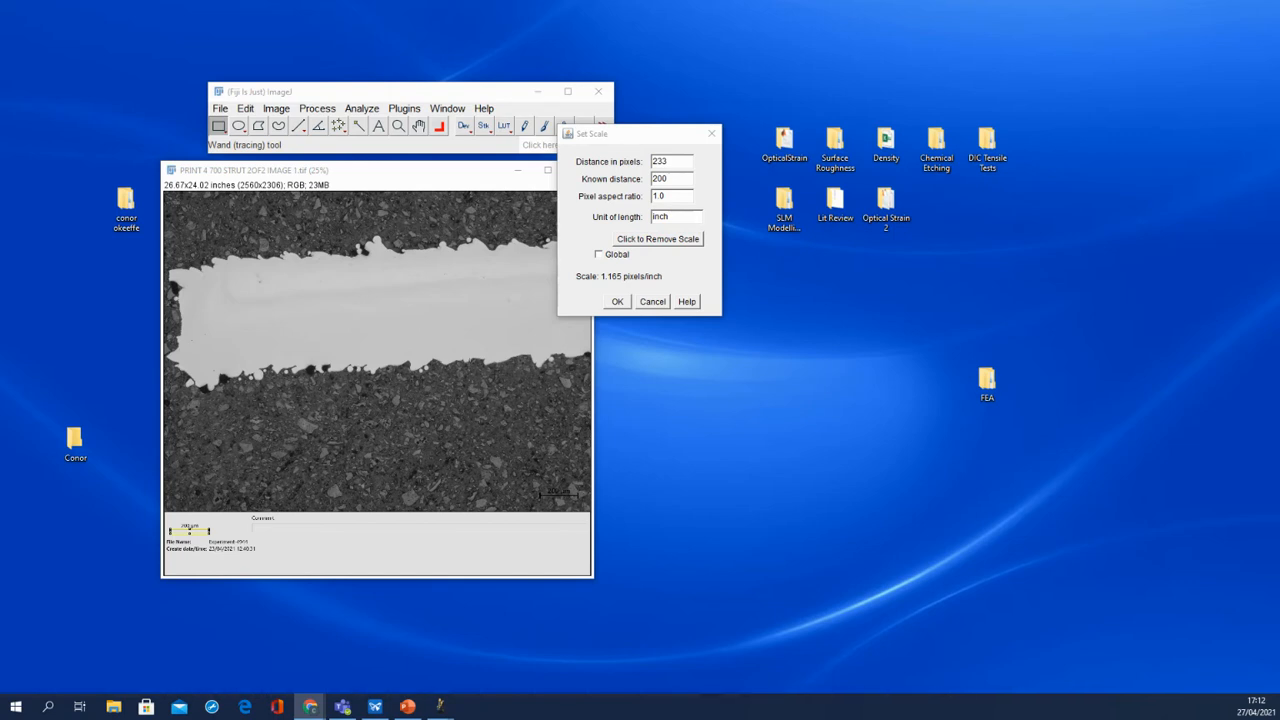
{"action": "left_click_drag", "start_coordinate": [684, 215], "coordinate": [638, 216]}
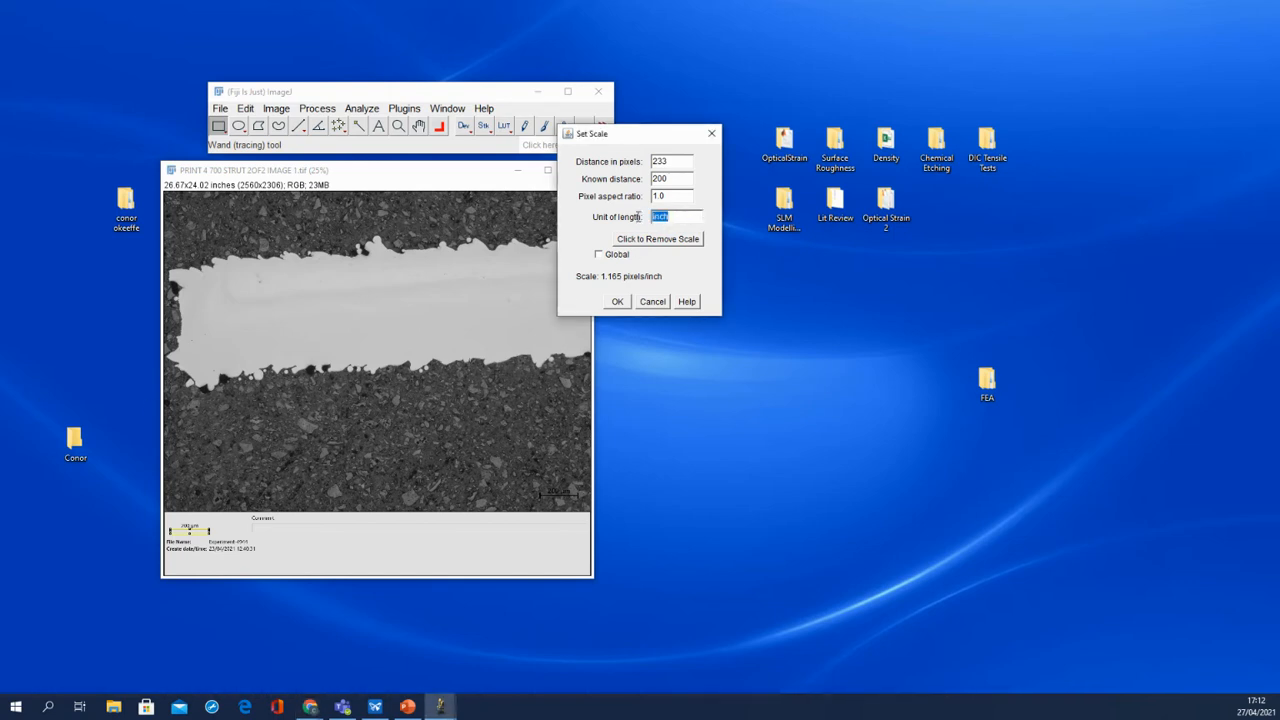
{"action": "type", "text": "µm"}
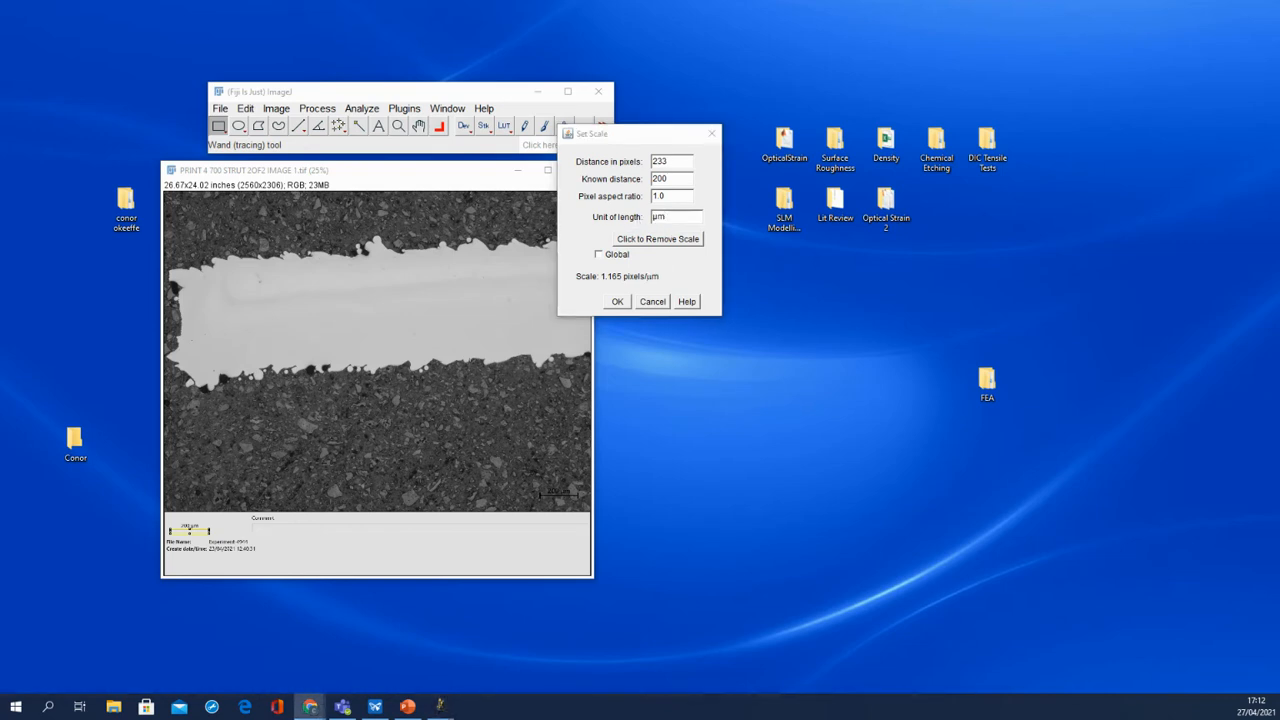
{"action": "left_click", "coordinate": [620, 302]}
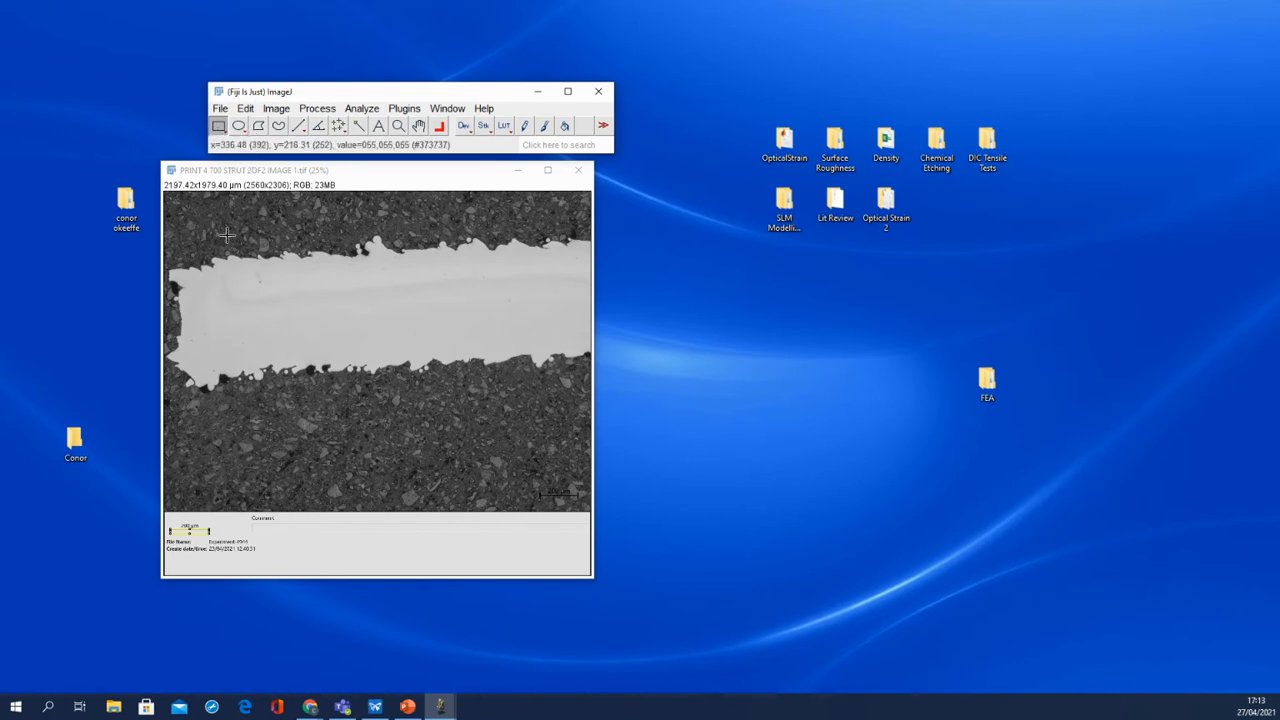
- Crop the image to the full micrograph area, excluding the information strip with the scale bar and file details below it
{"action": "left_click_drag", "start_coordinate": [178, 210], "coordinate": [597, 510]}
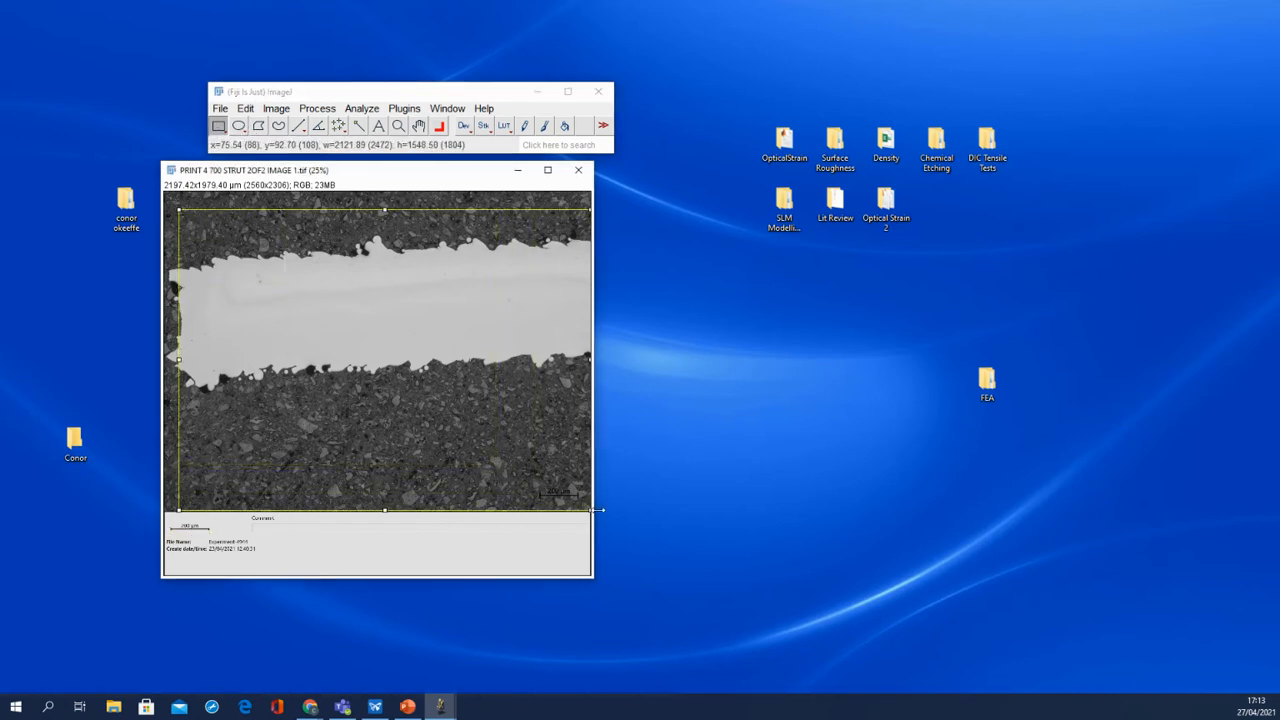
{"action": "left_click_drag", "start_coordinate": [178, 359], "coordinate": [157, 363]}
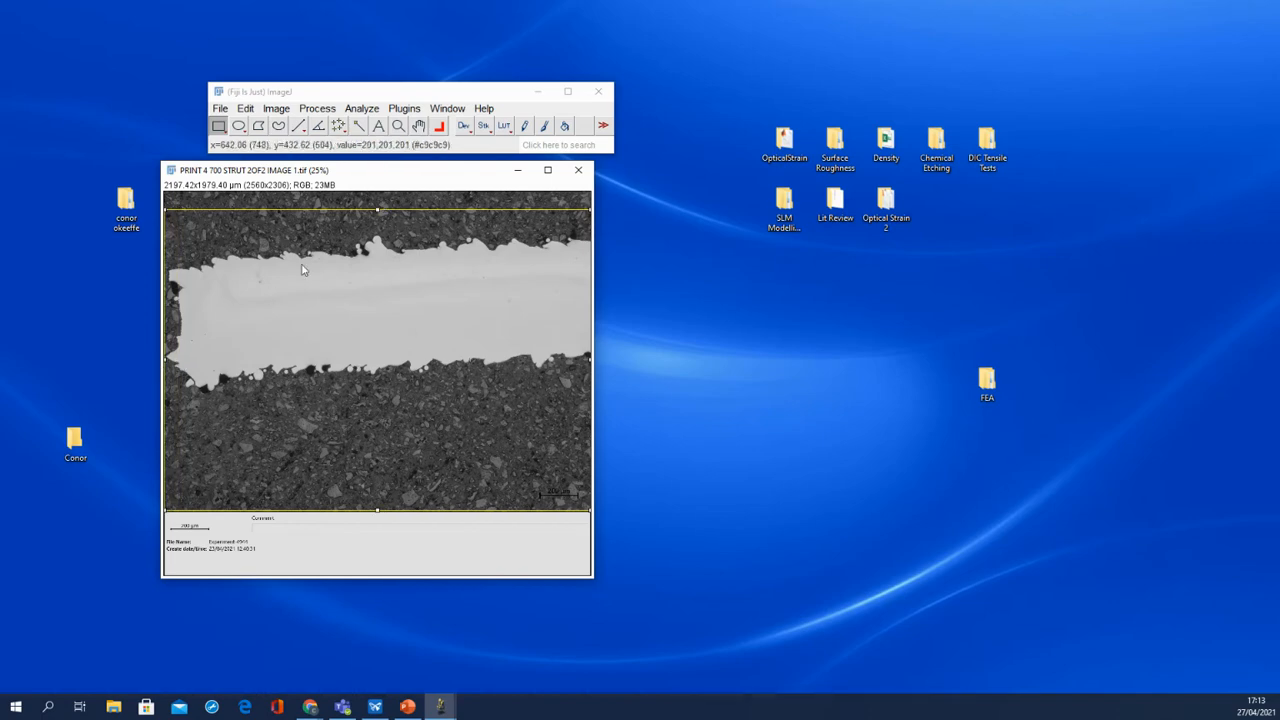
{"action": "left_click_drag", "start_coordinate": [377, 210], "coordinate": [378, 188]}
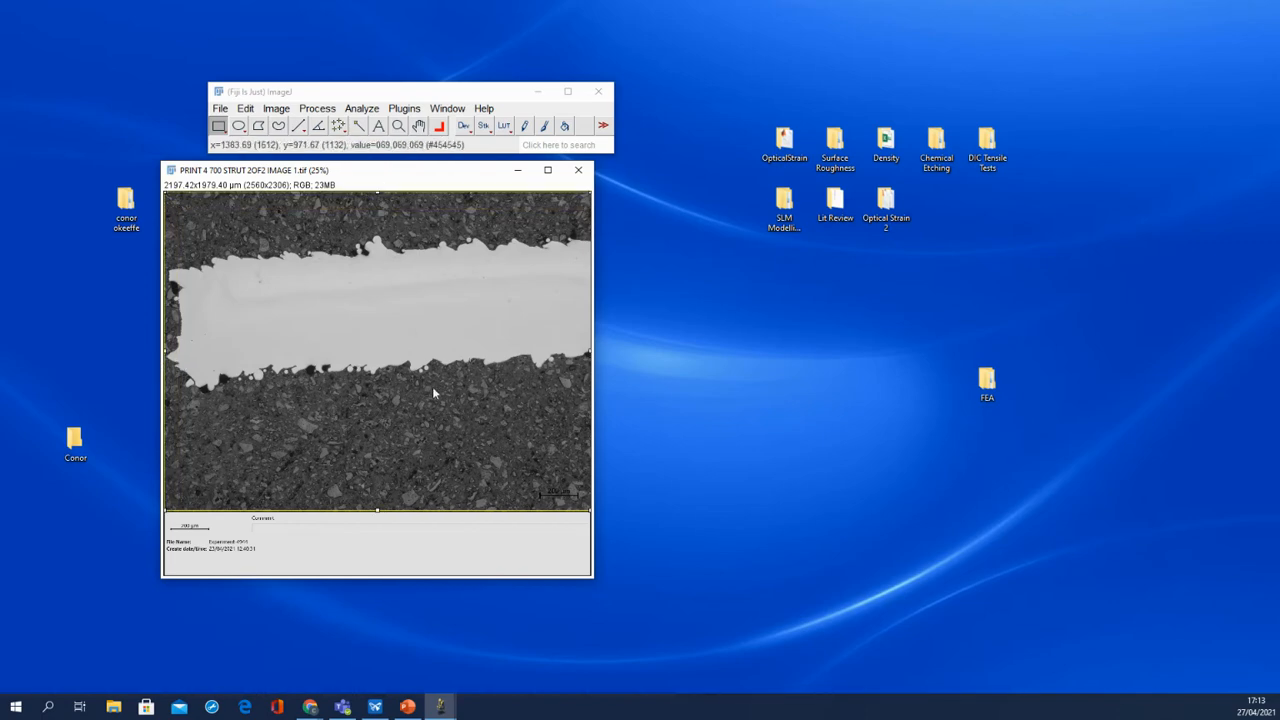
{"action": "scroll", "coordinate": [389, 517], "scroll_direction": "up", "scroll_amount": 4}
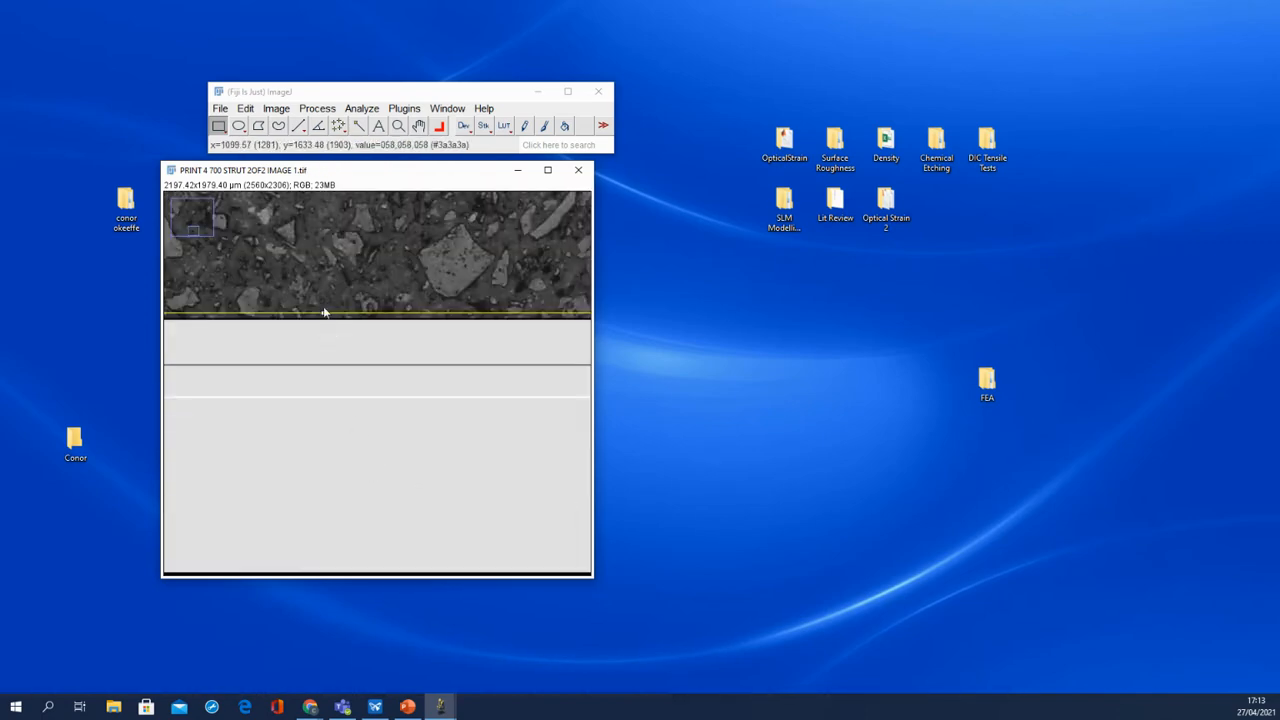
{"action": "scroll", "coordinate": [325, 316], "scroll_direction": "up", "scroll_amount": 1}
{"action": "left_click_drag", "start_coordinate": [378, 365], "coordinate": [372, 371]}
{"action": "scroll", "coordinate": [363, 322], "scroll_direction": "down", "scroll_amount": 6}
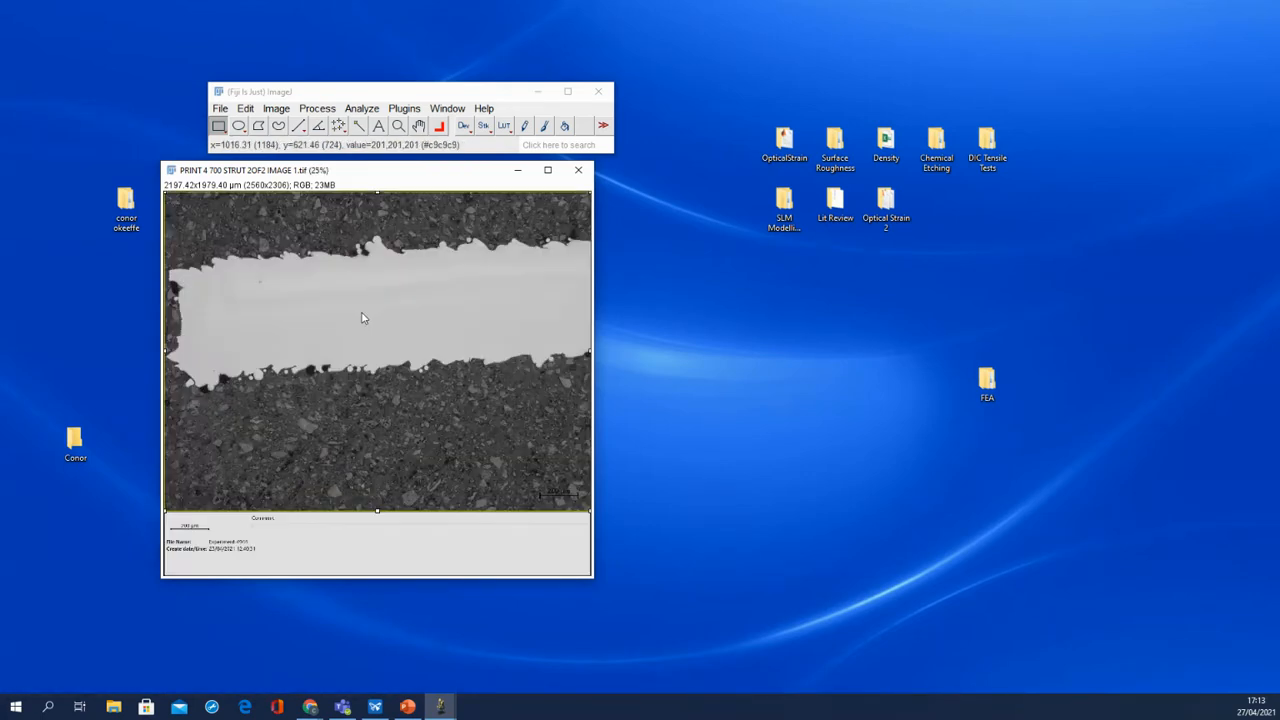
{"action": "left_click", "coordinate": [275, 108]}
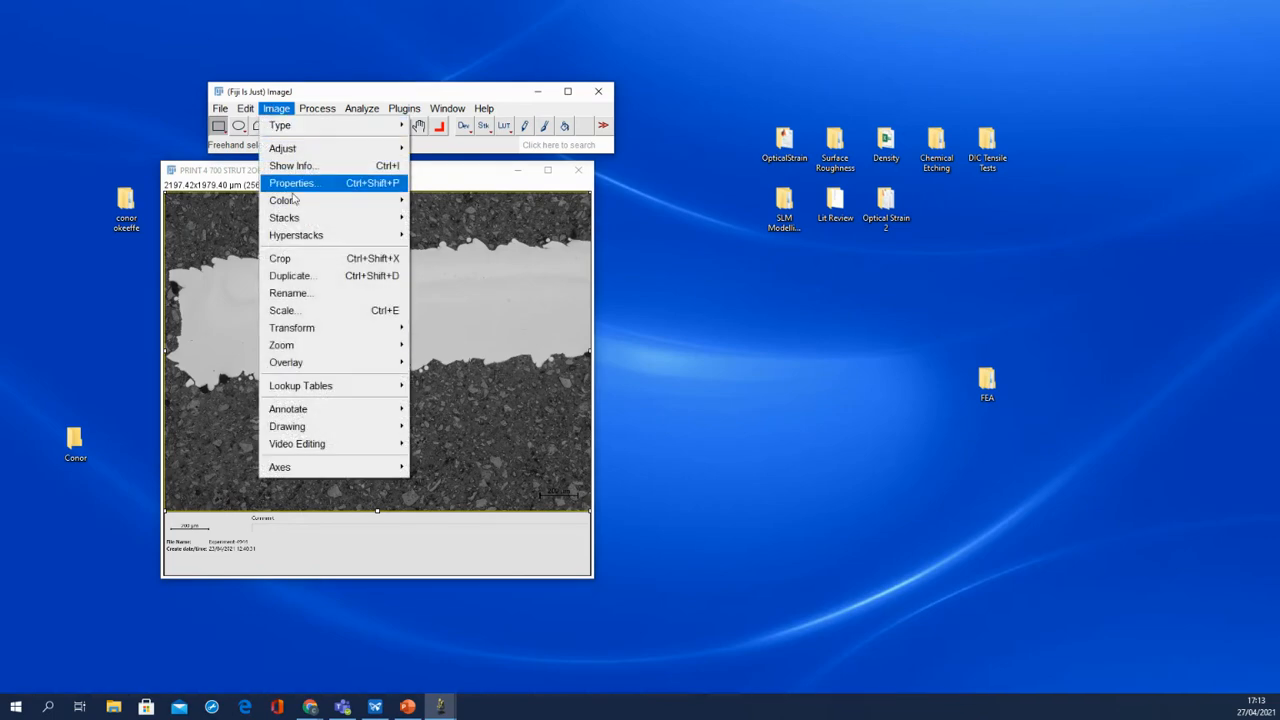
{"action": "left_click", "coordinate": [285, 258]}
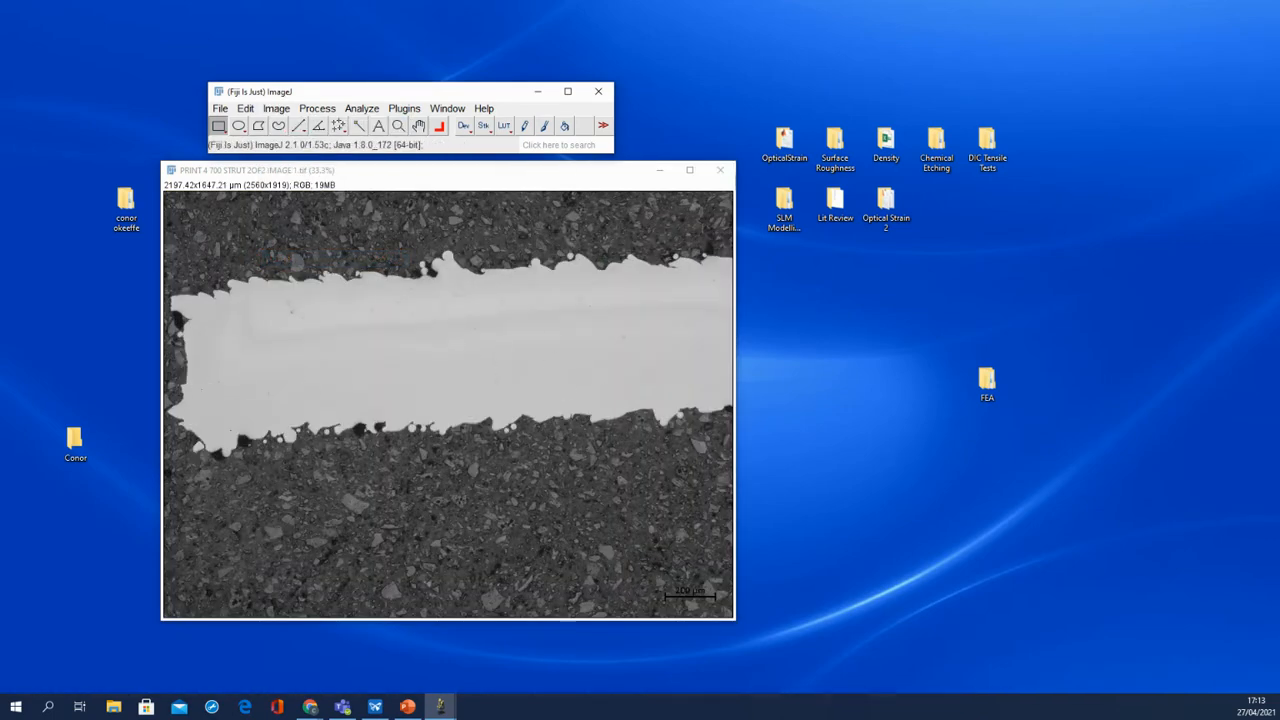
{"action": "key", "text": "super+shift+q"}
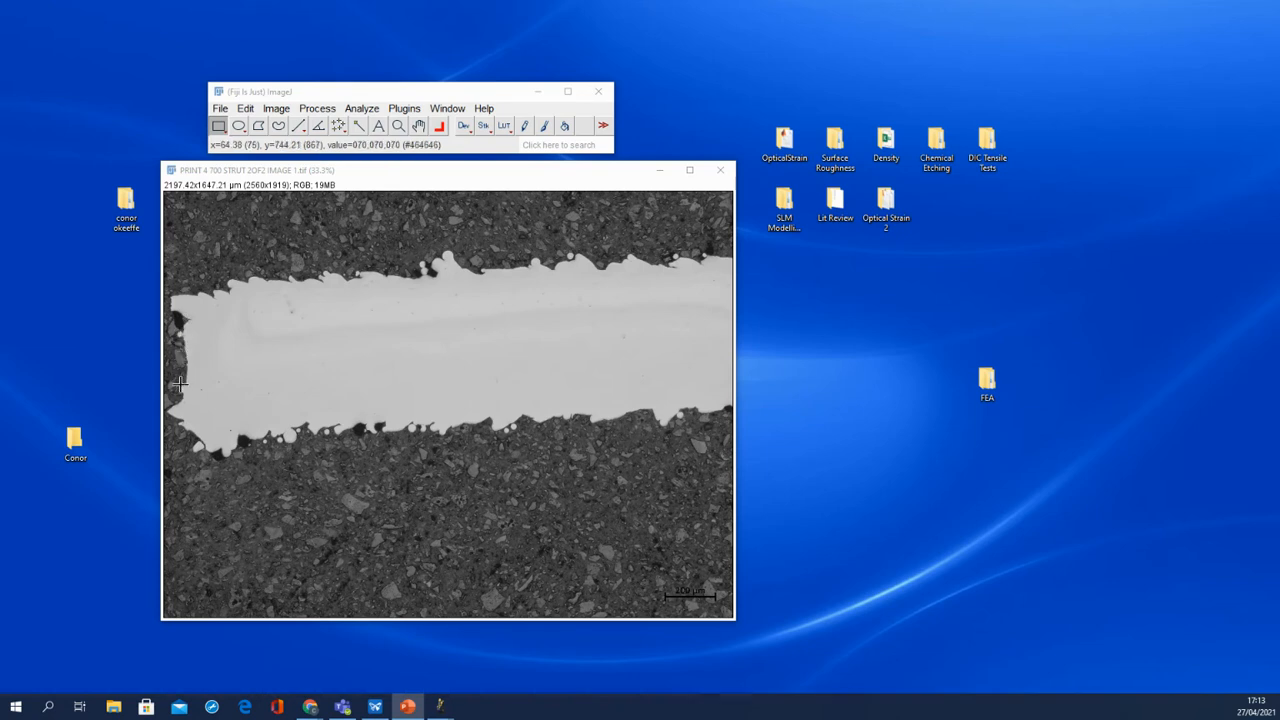
- Start a polygon selection just inside the strut's upper-left corner, passing around the dark pore and along the first part of the upper edge
{"action": "left_click", "coordinate": [259, 126]}
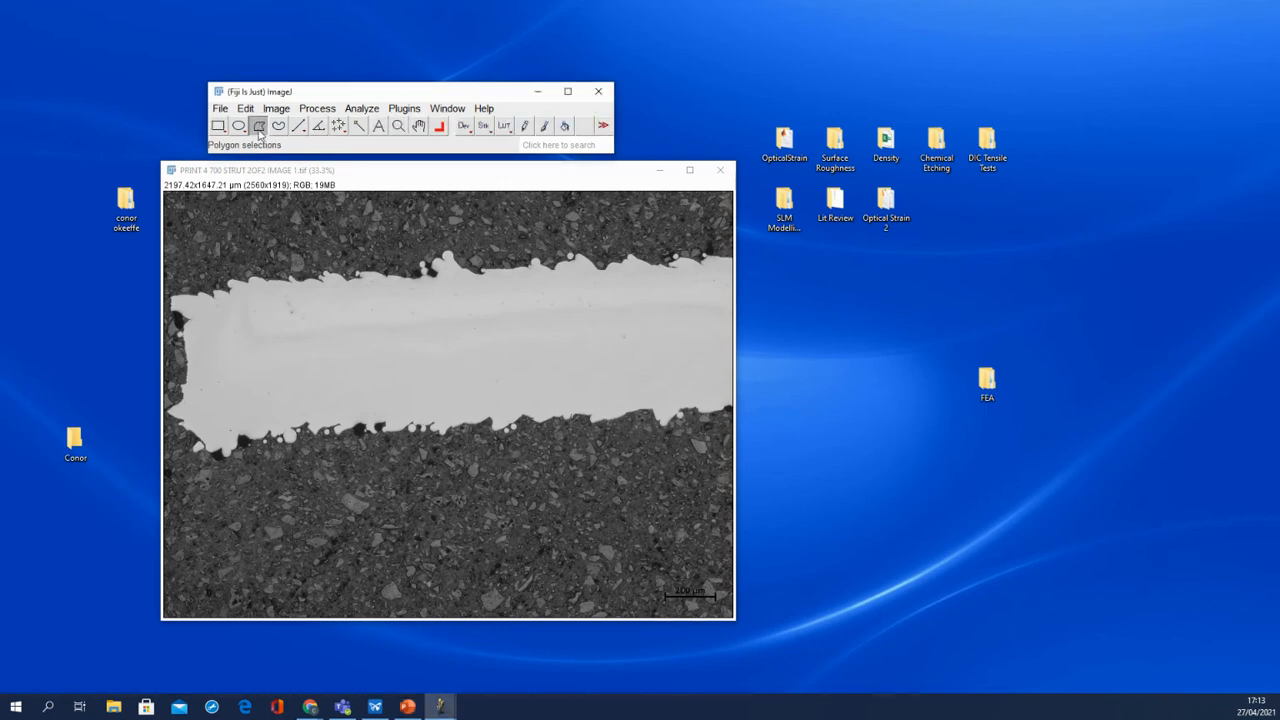
{"action": "scroll", "coordinate": [196, 338], "scroll_direction": "up", "scroll_amount": 4}
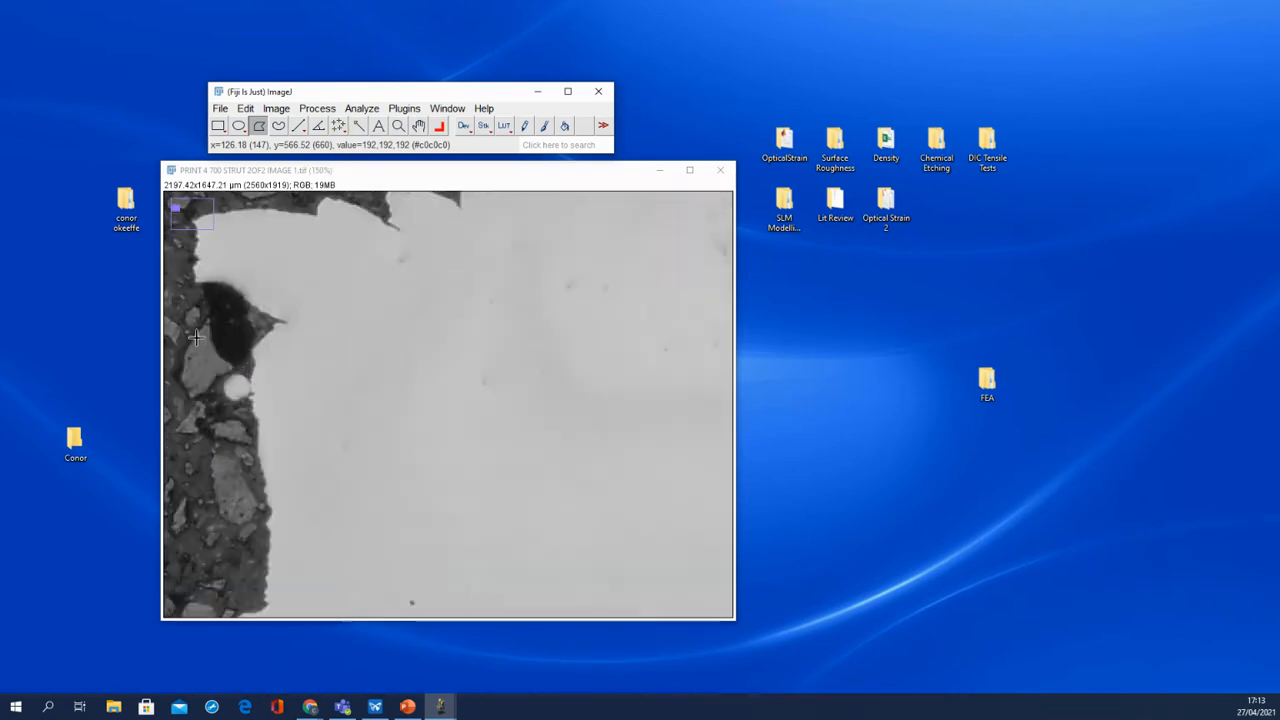
{"action": "left_click", "coordinate": [277, 362]}
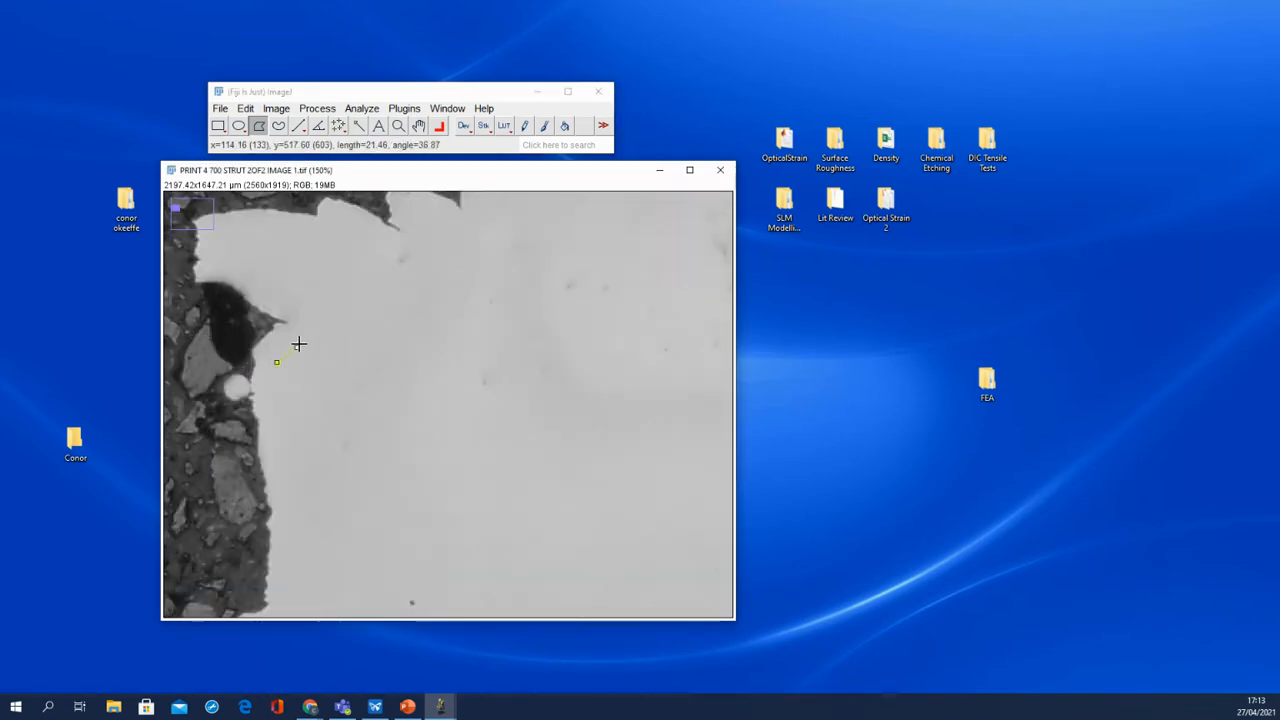
{"action": "left_click", "coordinate": [312, 312]}
{"action": "left_click", "coordinate": [263, 247]}
{"action": "left_click", "coordinate": [325, 234]}
{"action": "left_click", "coordinate": [425, 241]}
- Continue the polygon just inside the strut's jagged upper edge, following the step up and the two rounded bumps beyond it
{"action": "scroll", "coordinate": [511, 226], "scroll_direction": "down", "scroll_amount": 1}
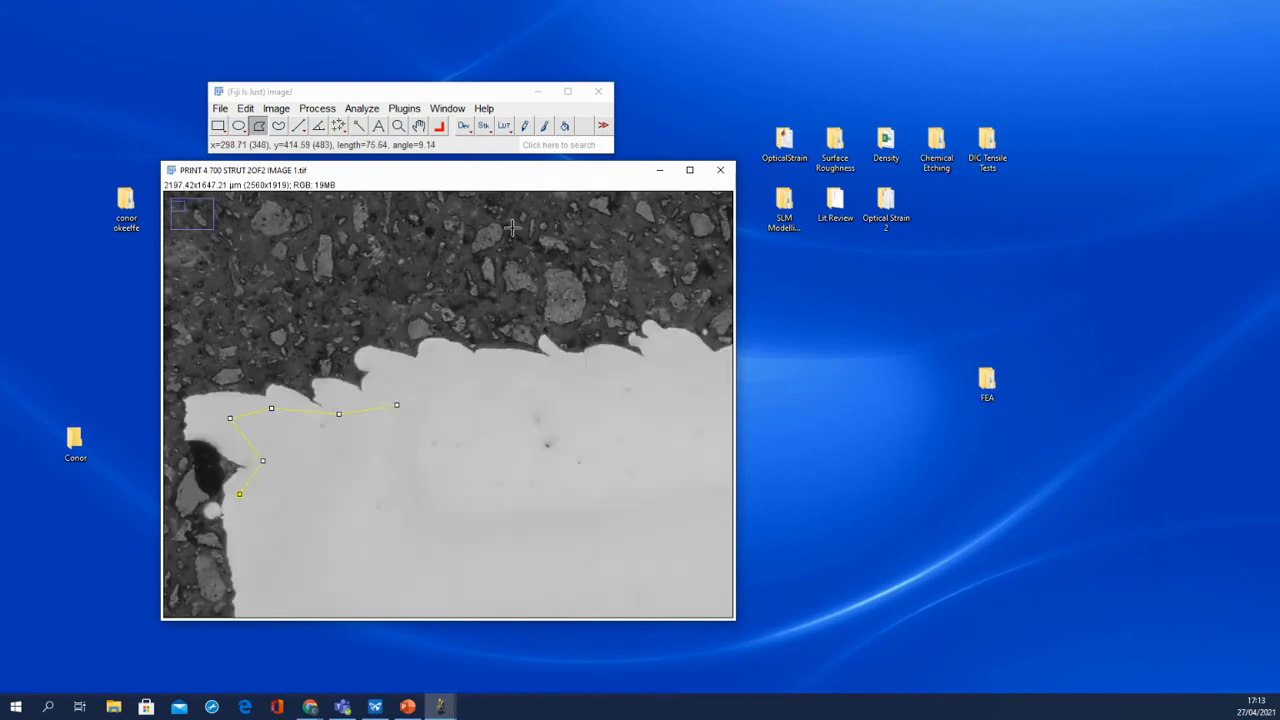
{"action": "scroll", "coordinate": [391, 385], "scroll_direction": "up", "scroll_amount": 2}
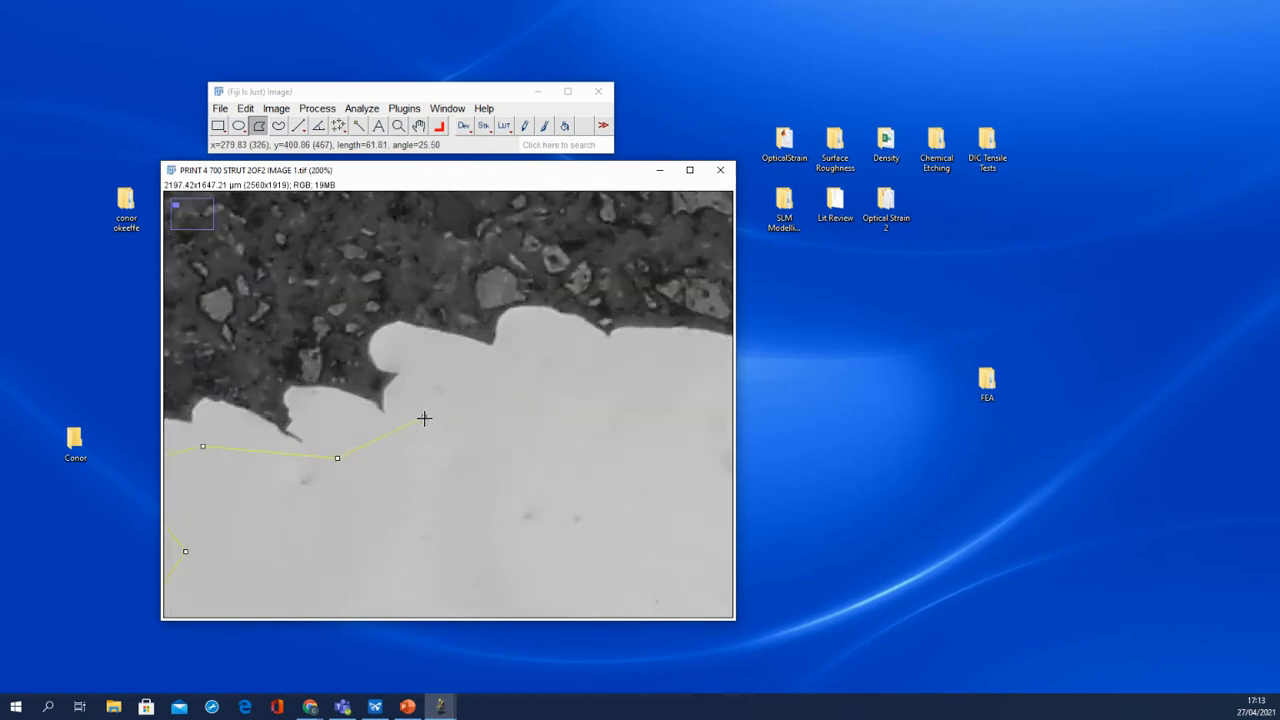
{"action": "left_click", "coordinate": [409, 420]}
{"action": "left_click", "coordinate": [428, 364]}
{"action": "left_click", "coordinate": [481, 363]}
{"action": "left_click", "coordinate": [553, 341]}
{"action": "left_click", "coordinate": [606, 360]}
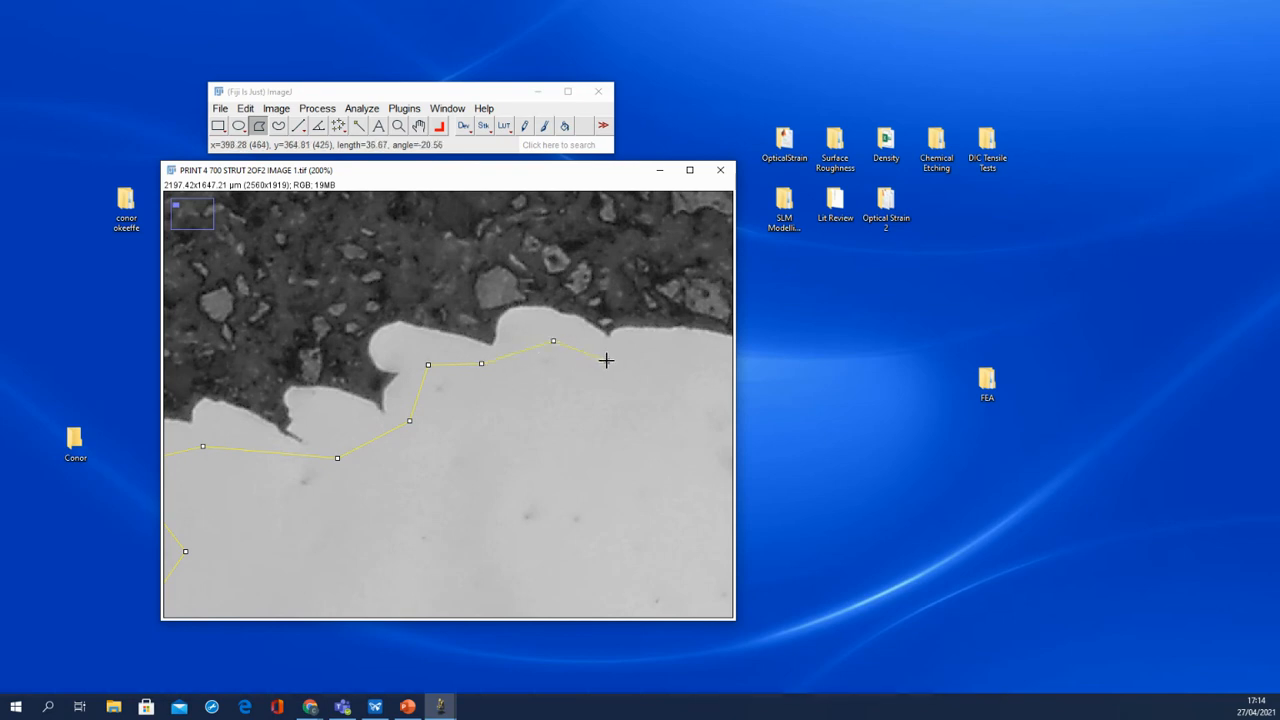
{"action": "left_click", "coordinate": [691, 350]}
- Extend the polygon further right along the inside of the upper edge, below the small hook and the following raised bumps
{"action": "scroll", "coordinate": [691, 350], "scroll_direction": "down", "scroll_amount": 2}
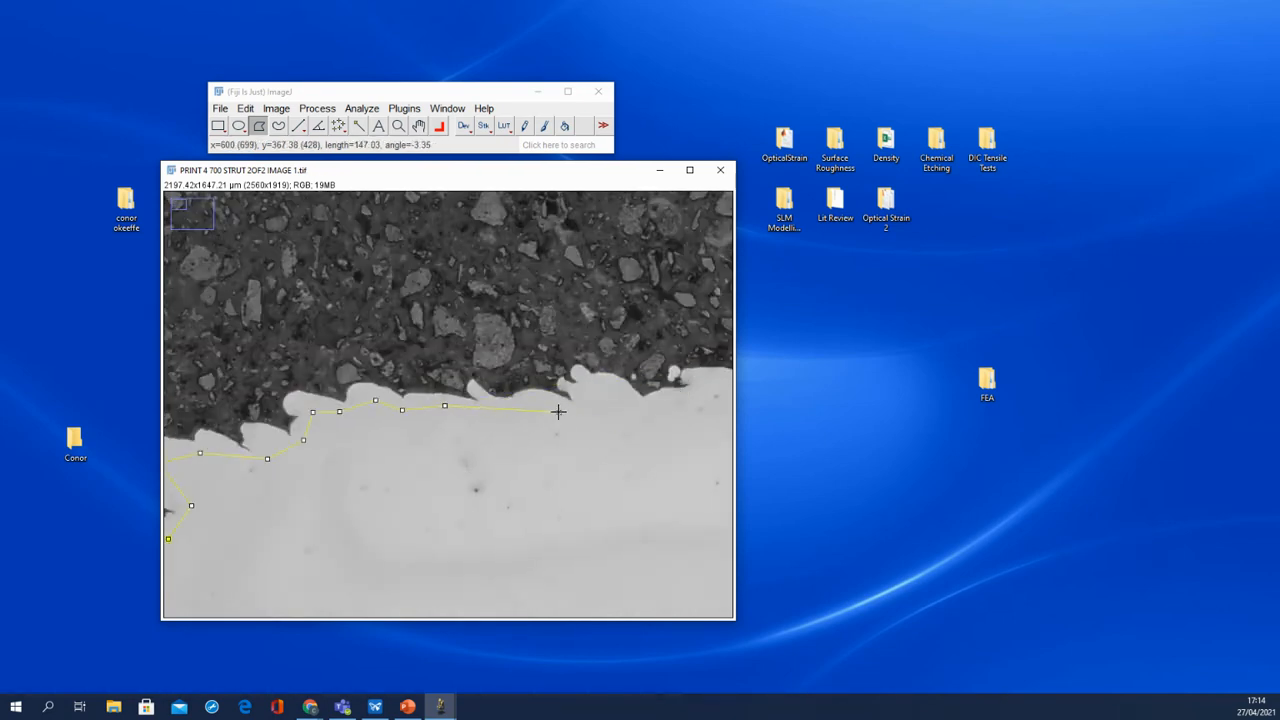
{"action": "left_click", "coordinate": [533, 407]}
{"action": "left_click", "coordinate": [598, 416]}
{"action": "left_click", "coordinate": [624, 408]}
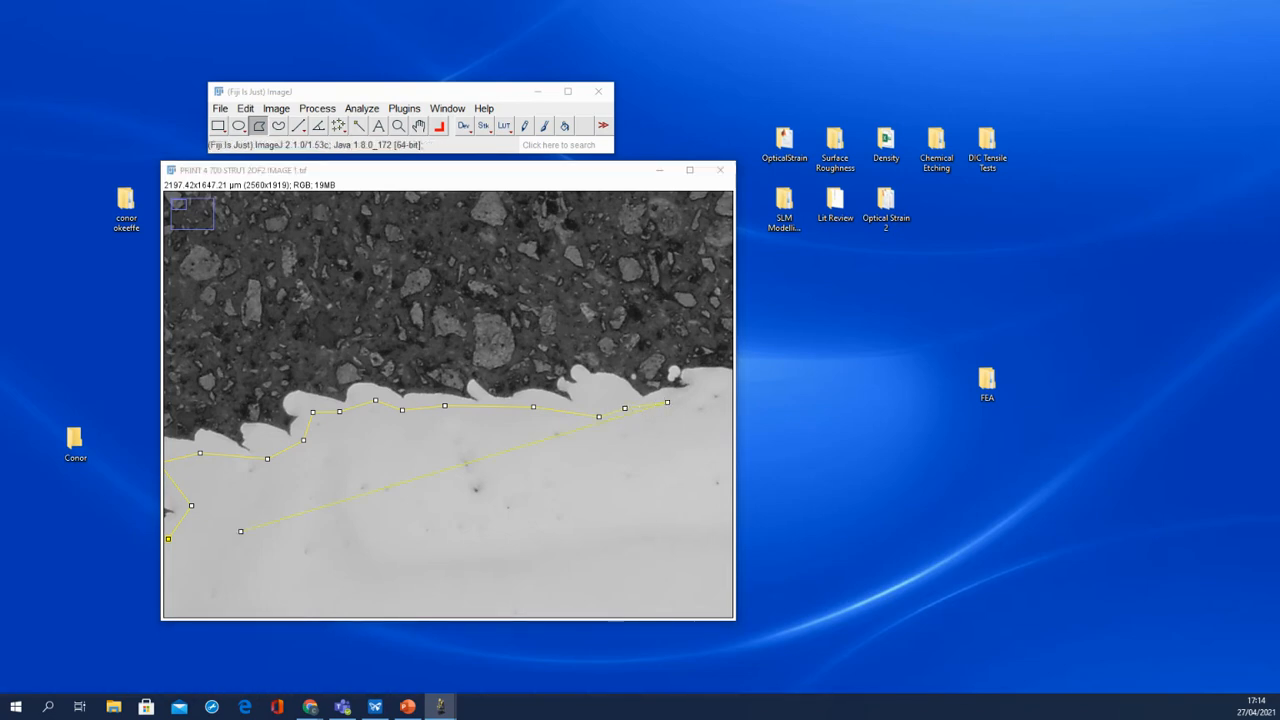
- Examine the completed polygon outline around the strut, including its upper edge and left end
{"action": "key", "text": "alt+Tab"}
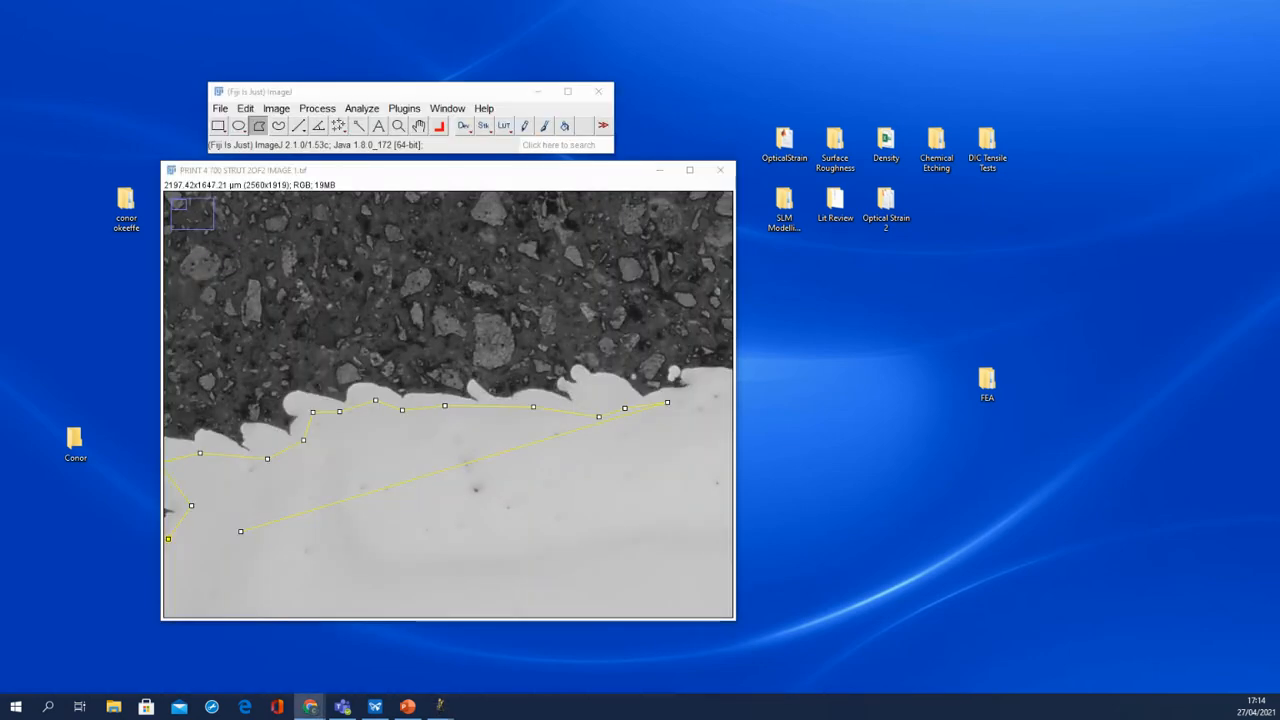
{"action": "key", "text": "minus"}
{"action": "key", "text": "minus"}
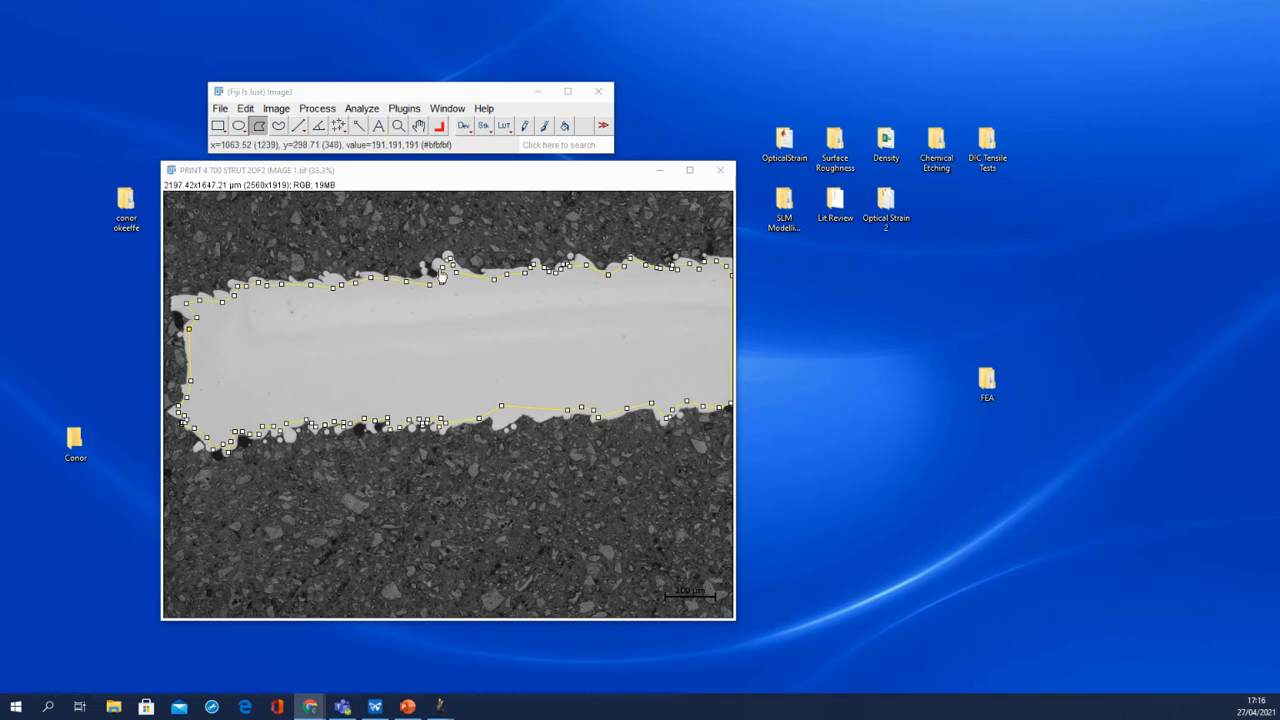
{"action": "scroll", "coordinate": [339, 297], "scroll_direction": "up", "scroll_amount": 2}
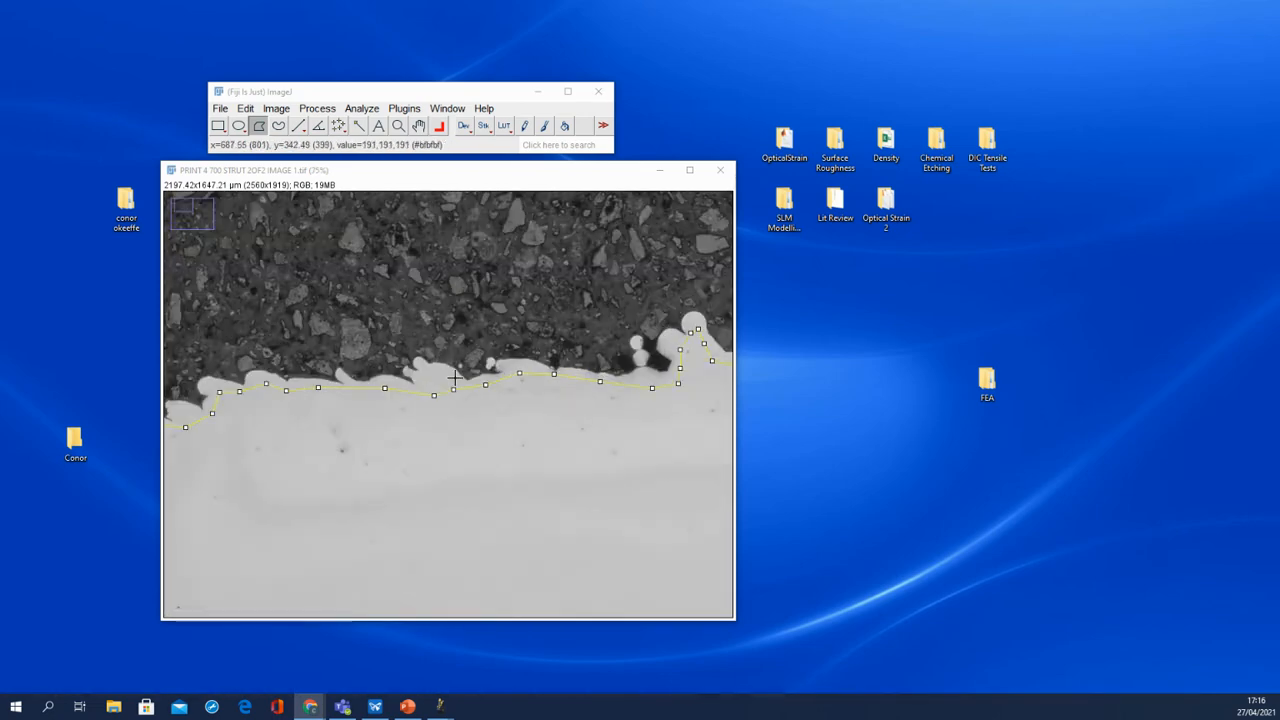
{"action": "scroll", "coordinate": [454, 378], "scroll_direction": "down", "scroll_amount": 2}
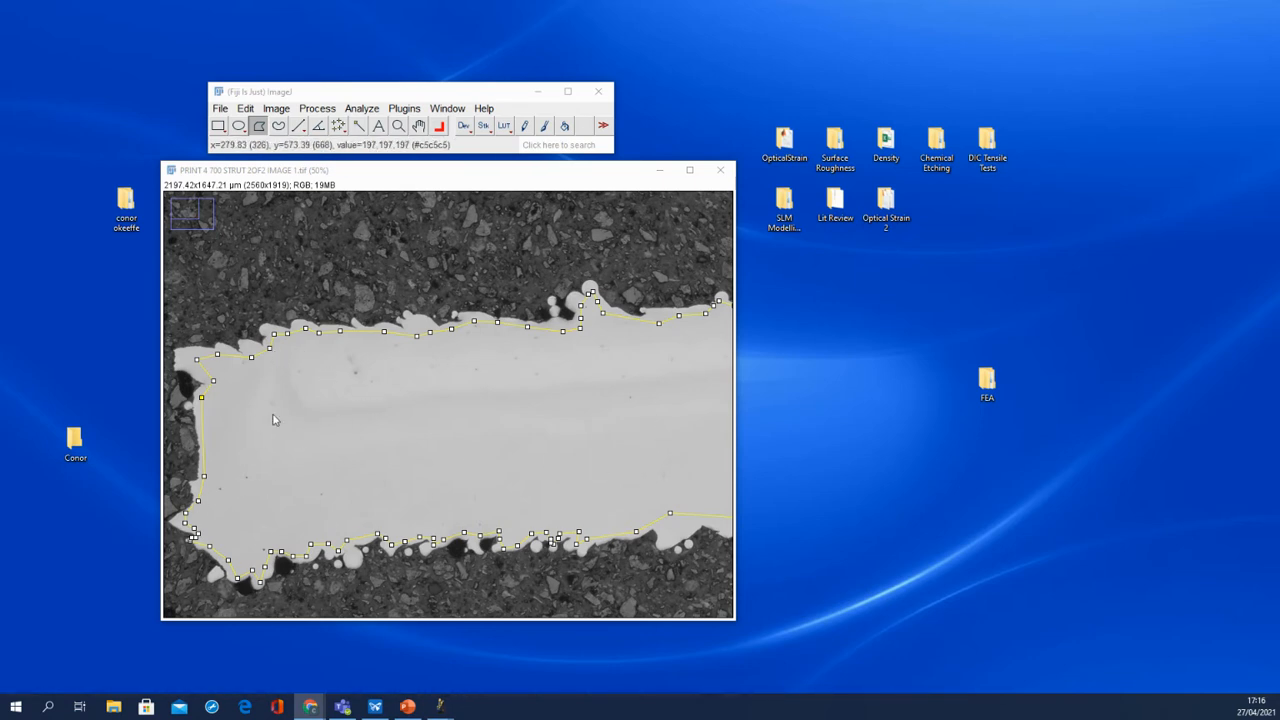
{"action": "key", "text": "minus"}
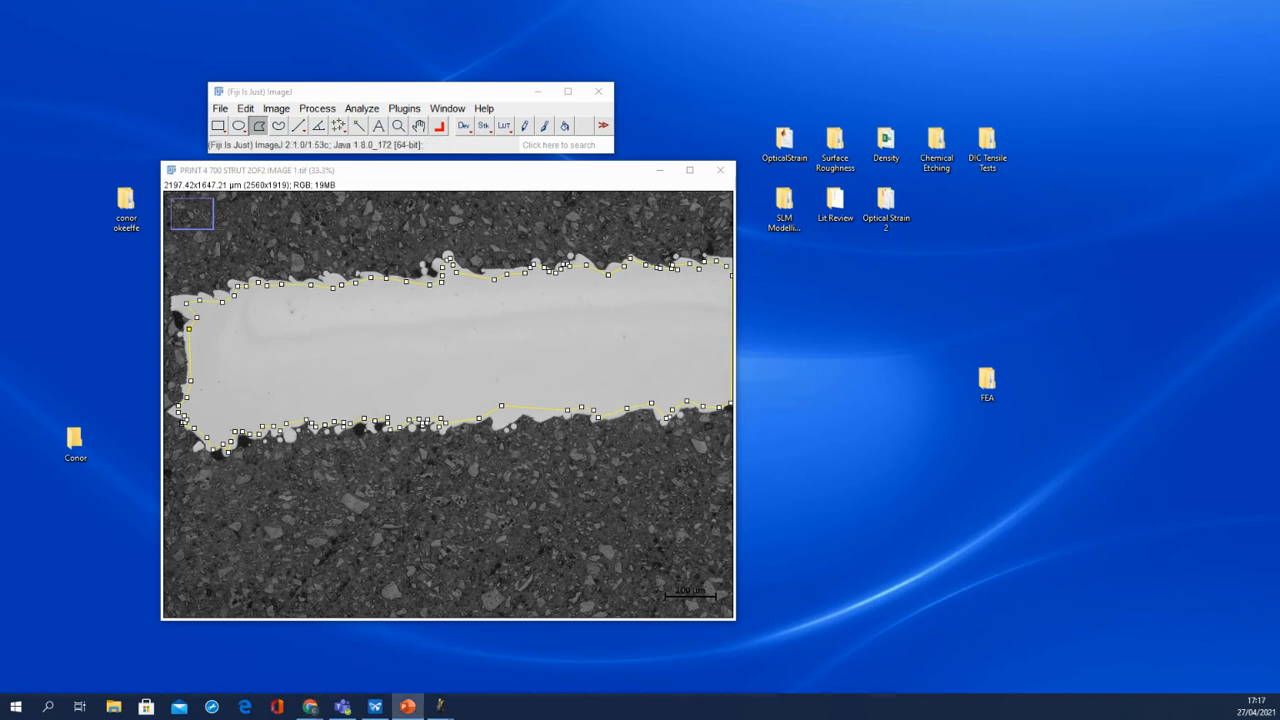
- Invert the strut's polygon selection so it covers the surroundings, and add it to the ROI Manager
{"action": "left_click", "coordinate": [246, 109]}
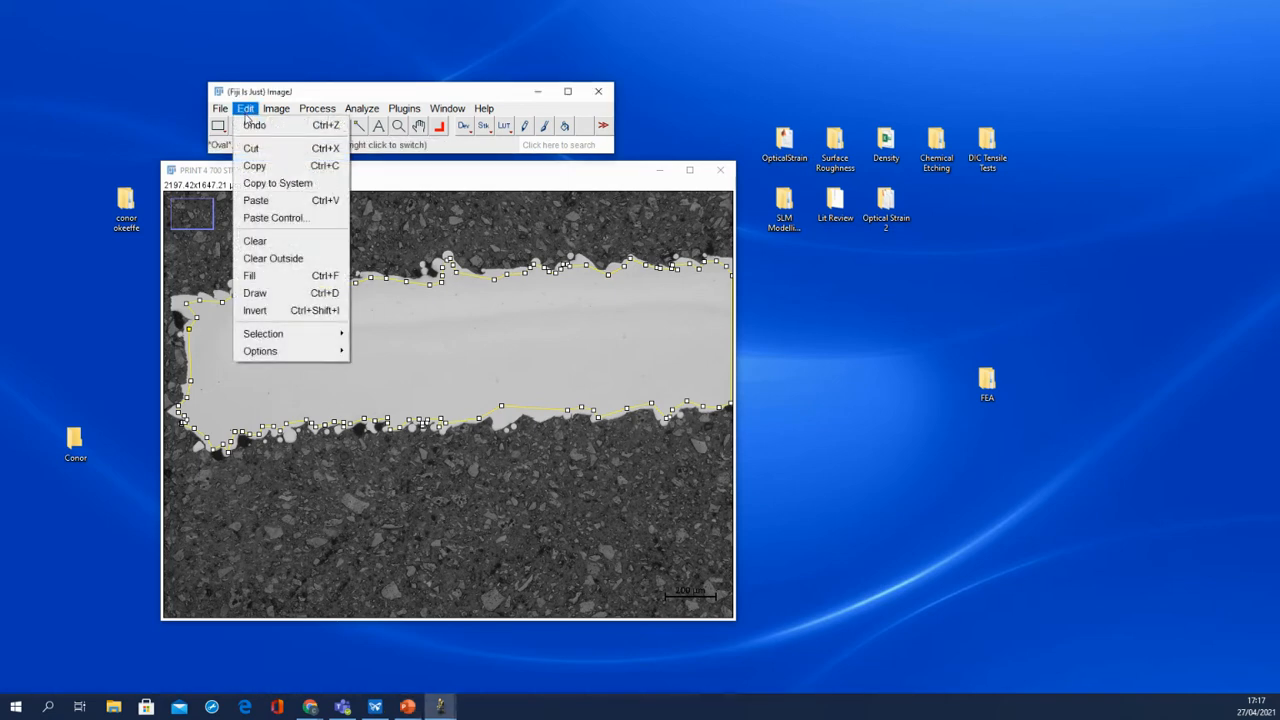
{"action": "mouse_move", "coordinate": [297, 336]}
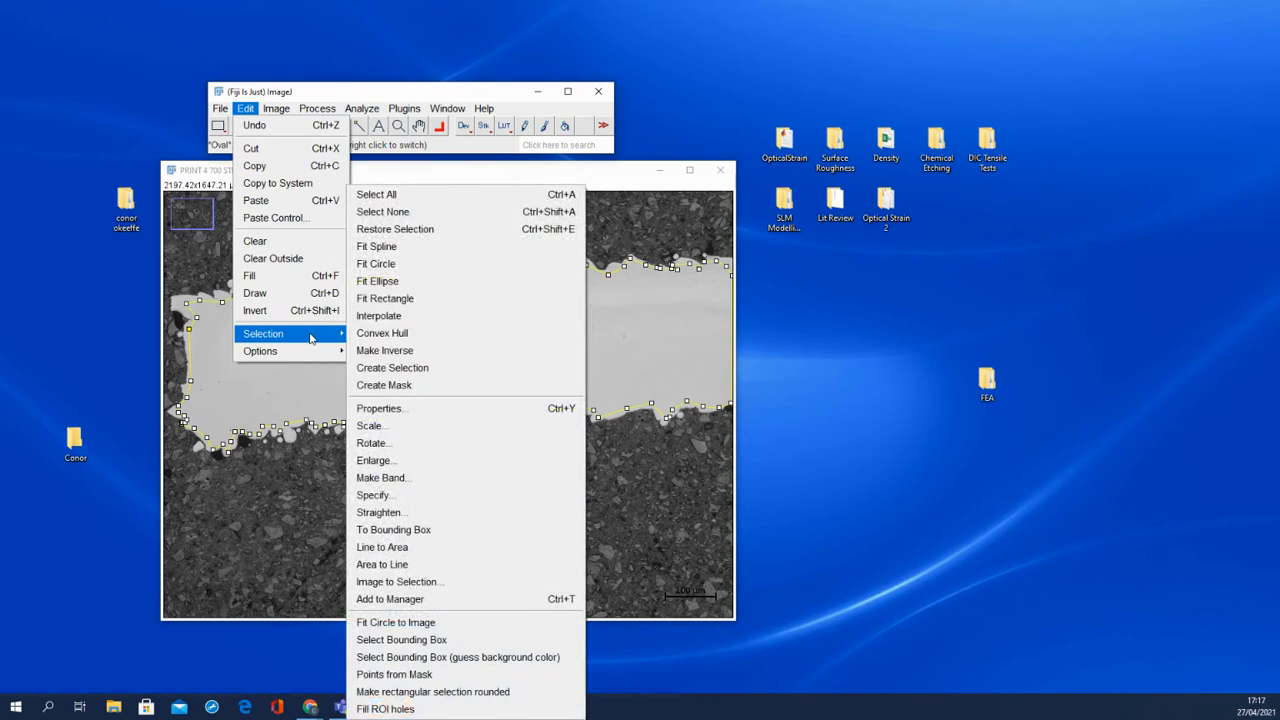
{"action": "left_click", "coordinate": [384, 352]}
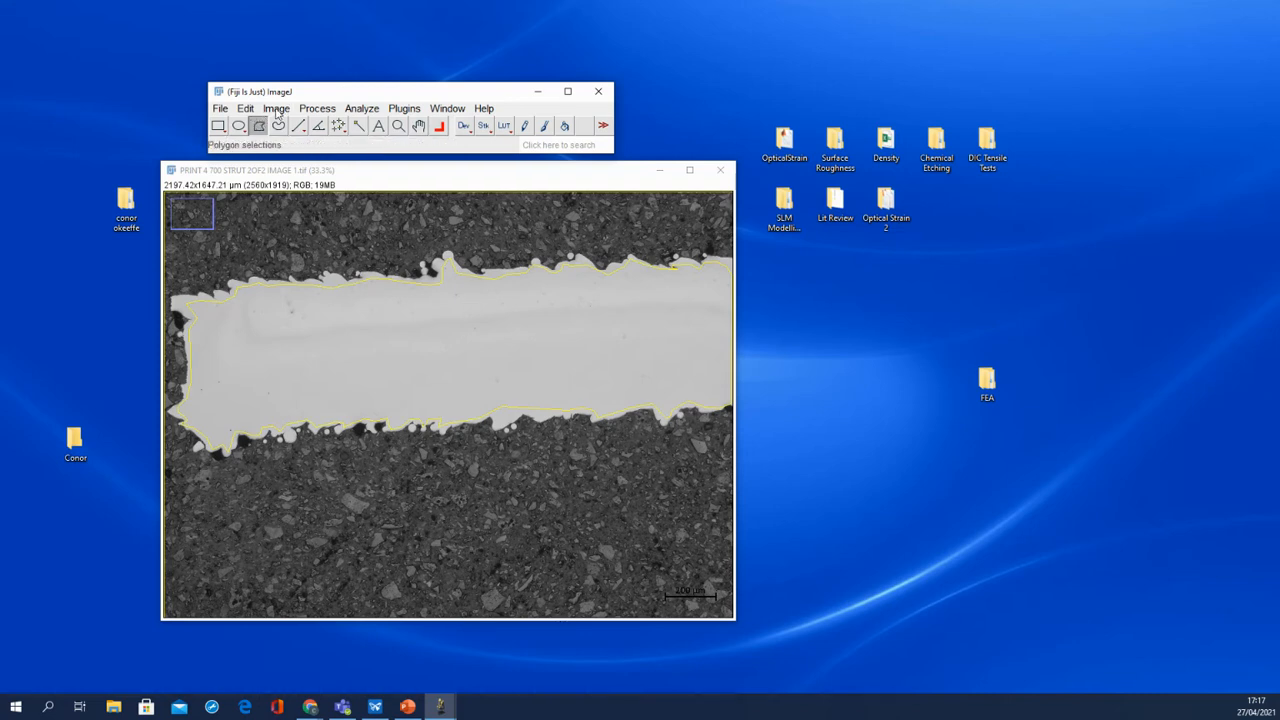
{"action": "left_click", "coordinate": [246, 110]}
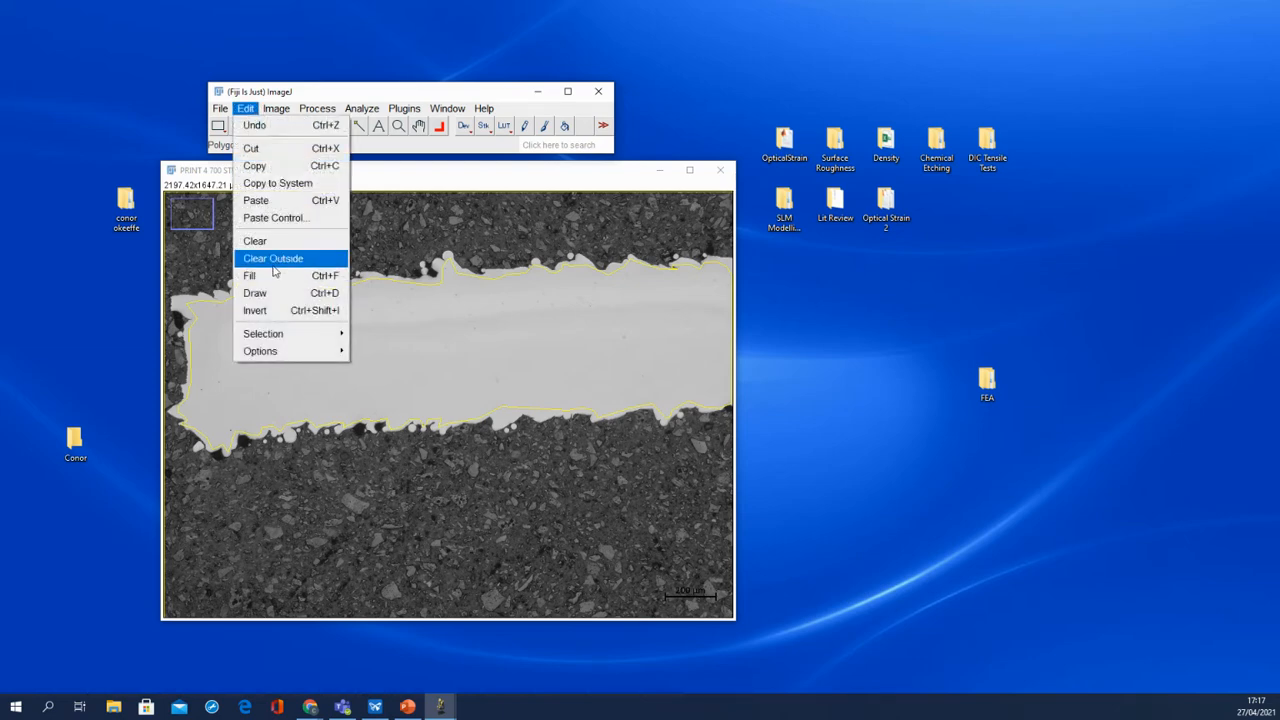
{"action": "mouse_move", "coordinate": [308, 334]}
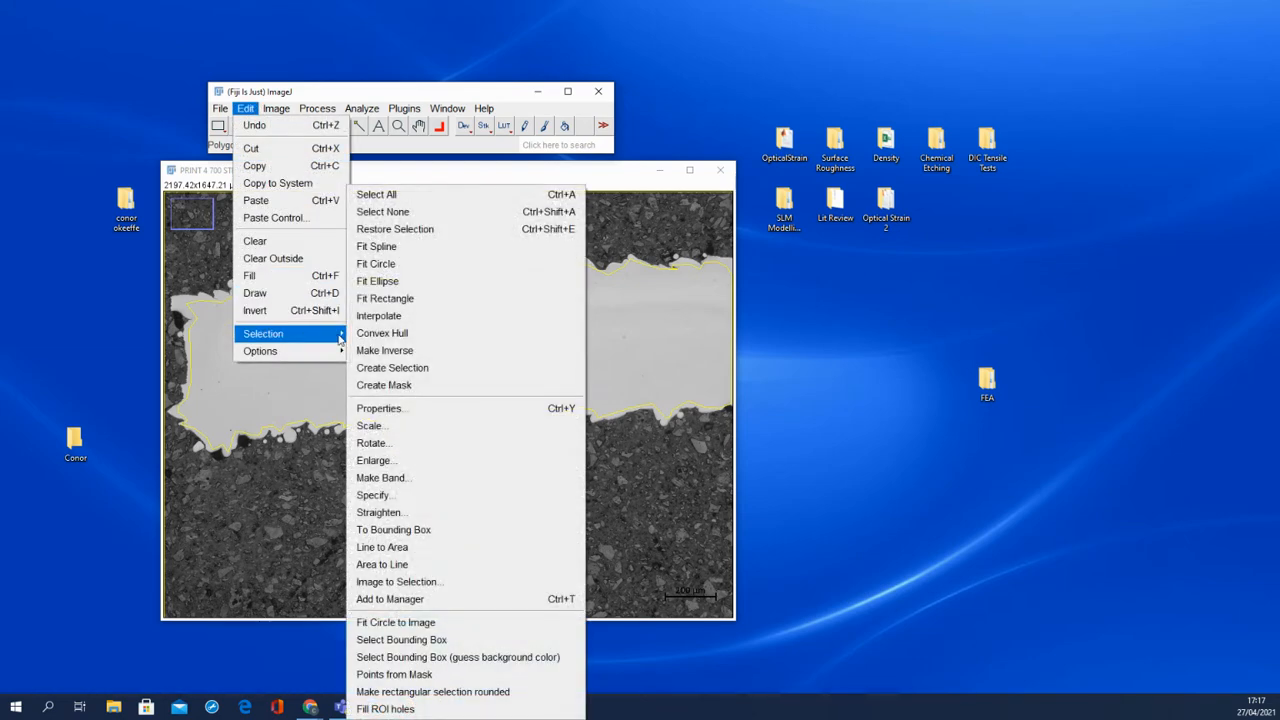
{"action": "left_click", "coordinate": [390, 598]}
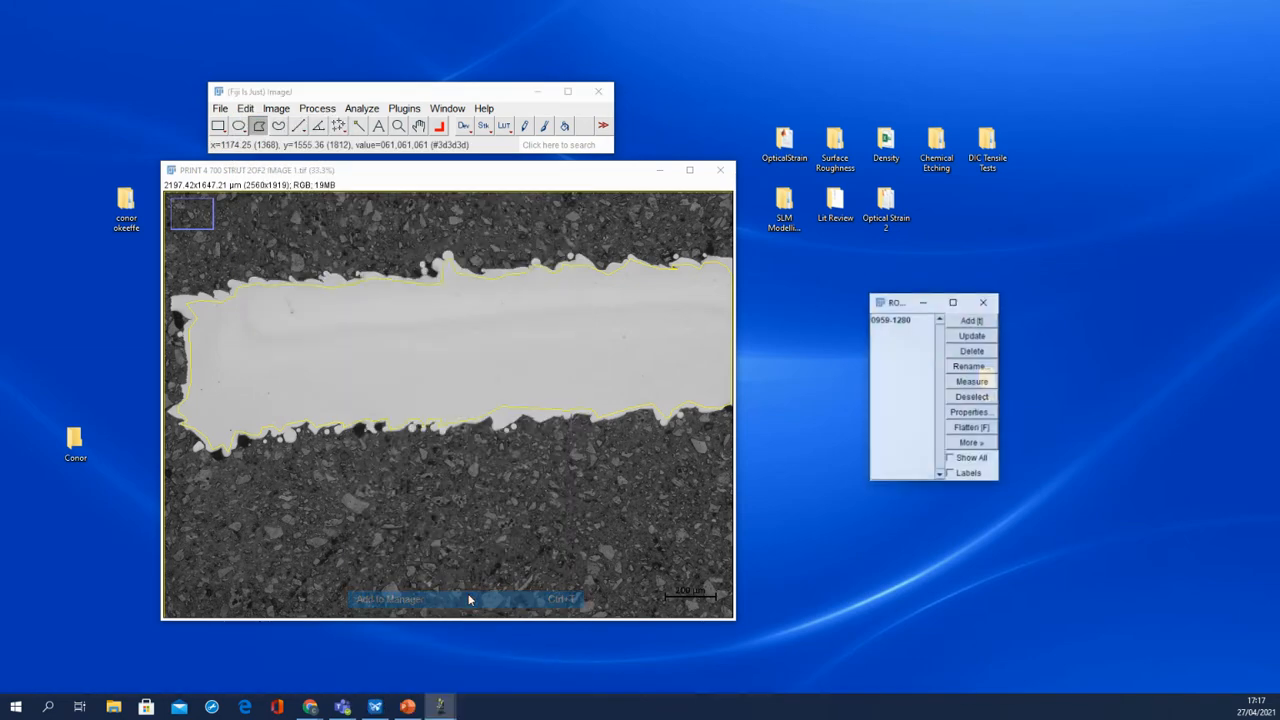
{"action": "left_click", "coordinate": [893, 320]}
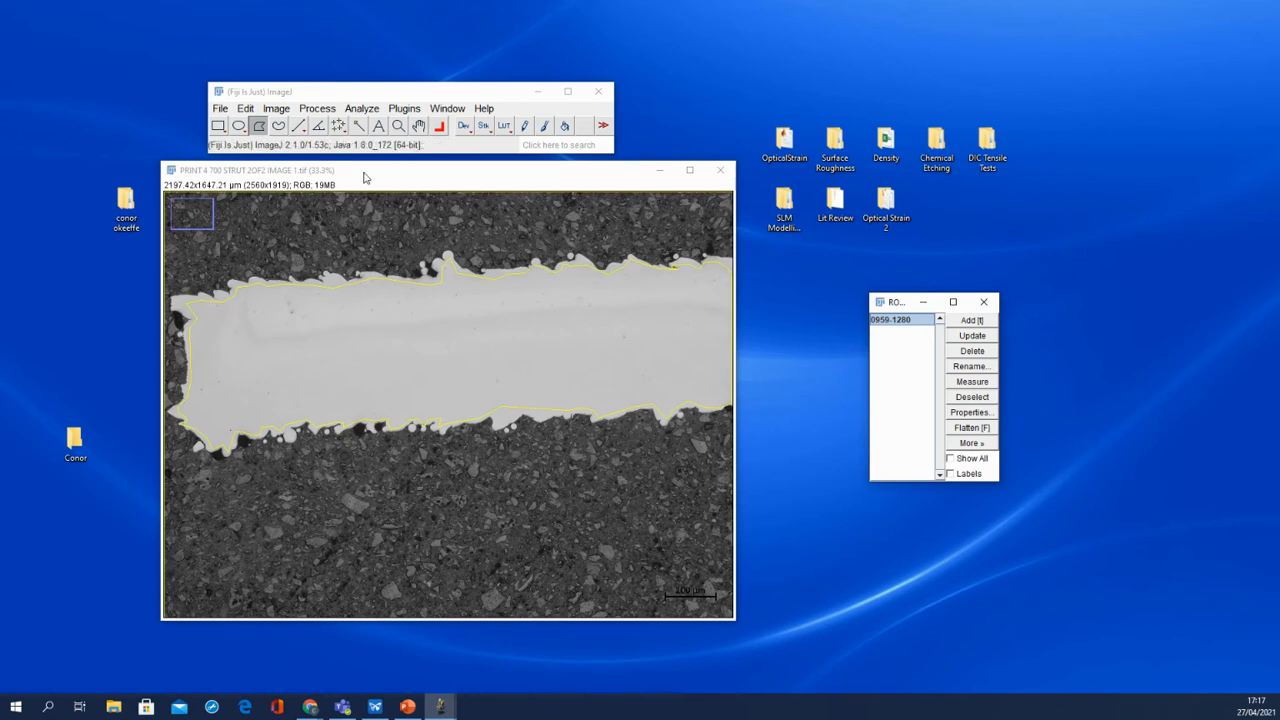
- Convert the strut micrograph from RGB colour to a 32-bit image
{"action": "left_click", "coordinate": [276, 108]}
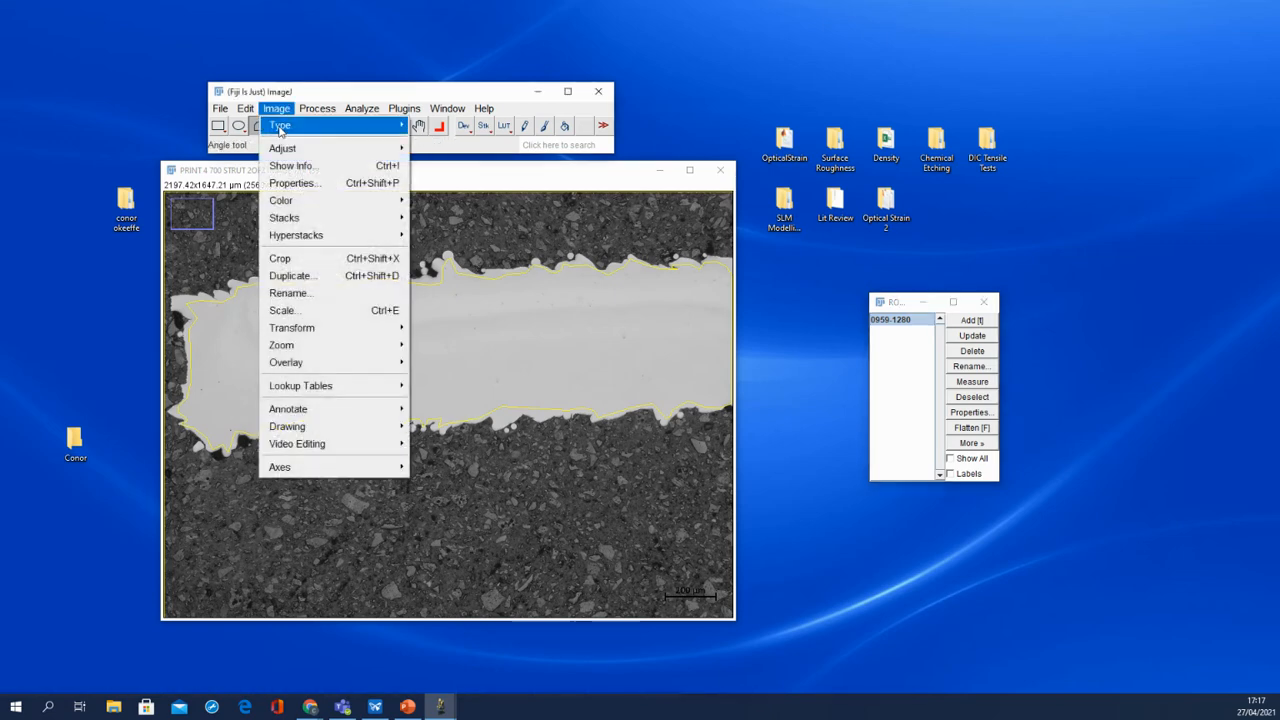
{"action": "mouse_move", "coordinate": [289, 149]}
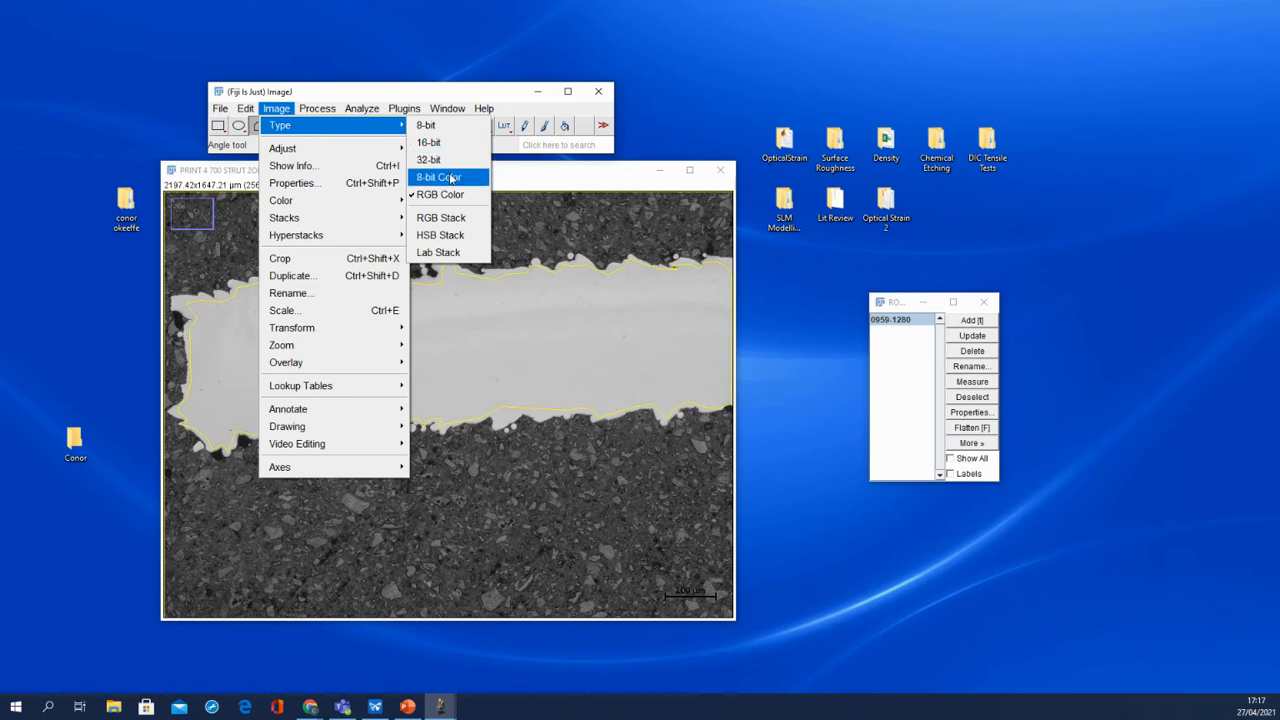
{"action": "left_click", "coordinate": [445, 165]}
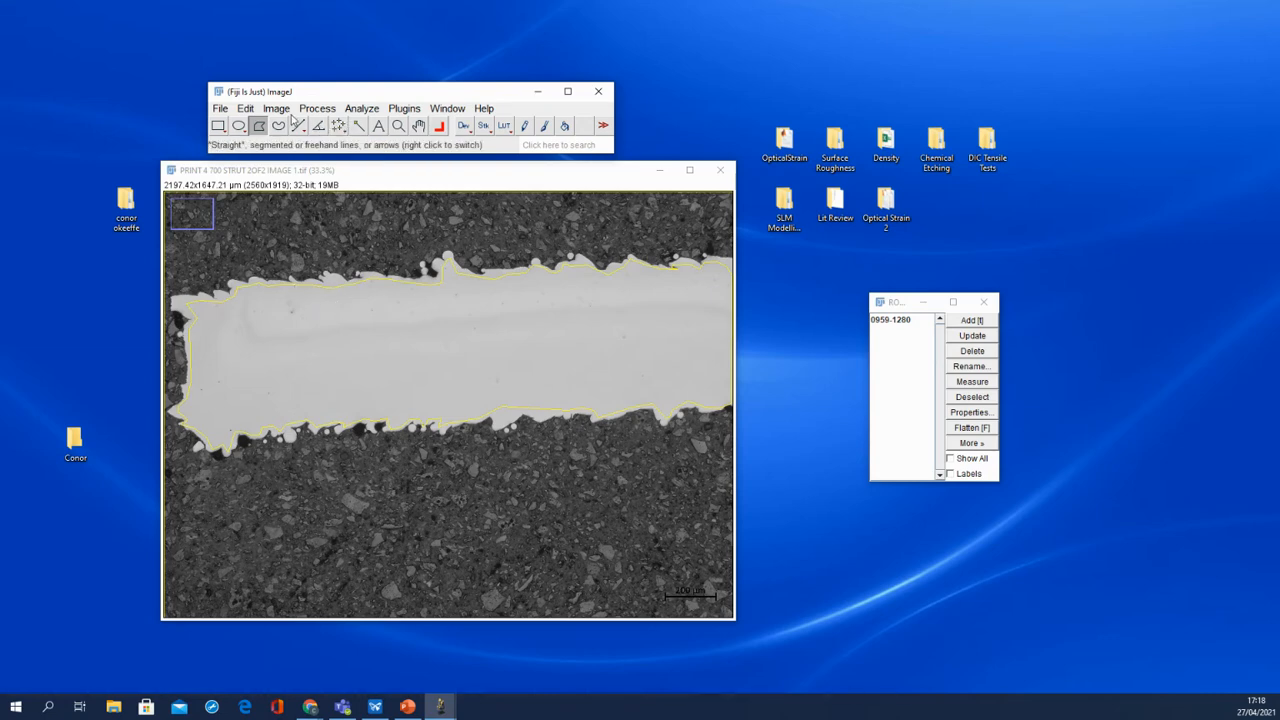
- Open the Threshold adjustment to mask the dark background, check the mask along the strut's lower edge, and move the dialog clear of the image
{"action": "left_click", "coordinate": [280, 108]}
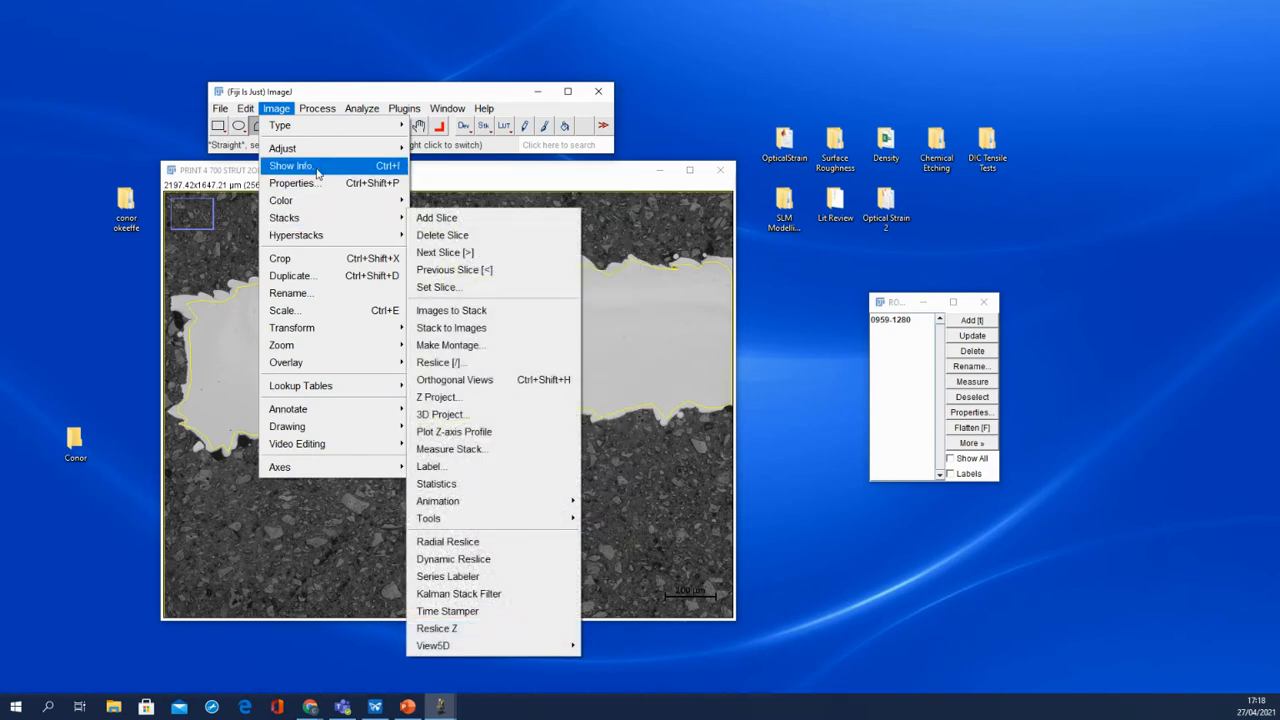
{"action": "left_click", "coordinate": [465, 200]}
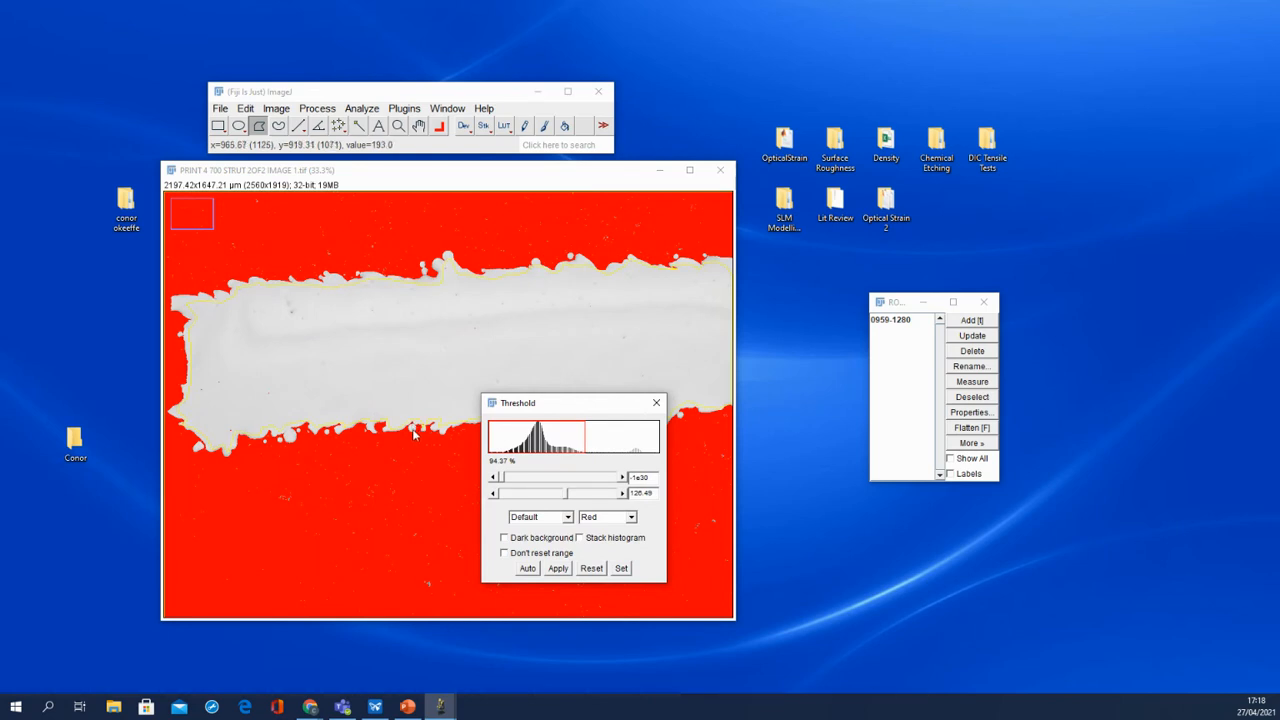
{"action": "scroll", "coordinate": [330, 432], "scroll_direction": "up", "scroll_amount": 3}
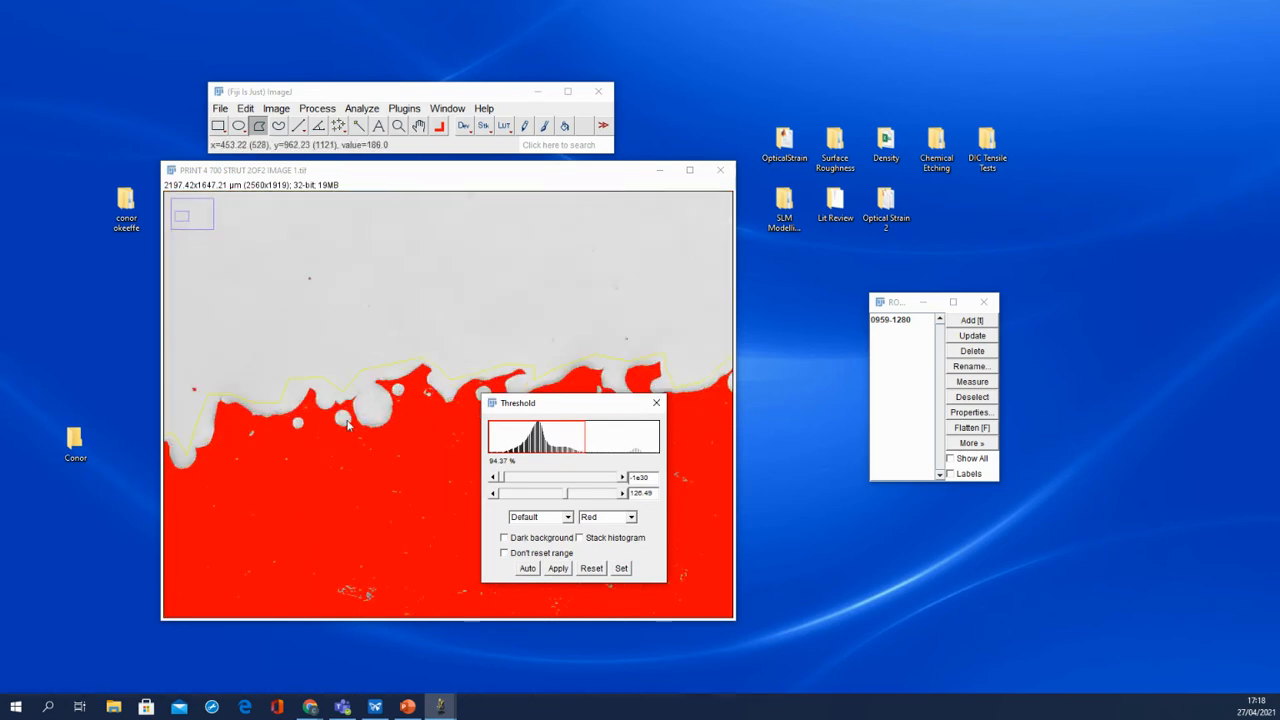
{"action": "scroll", "coordinate": [348, 425], "scroll_direction": "up", "scroll_amount": 3}
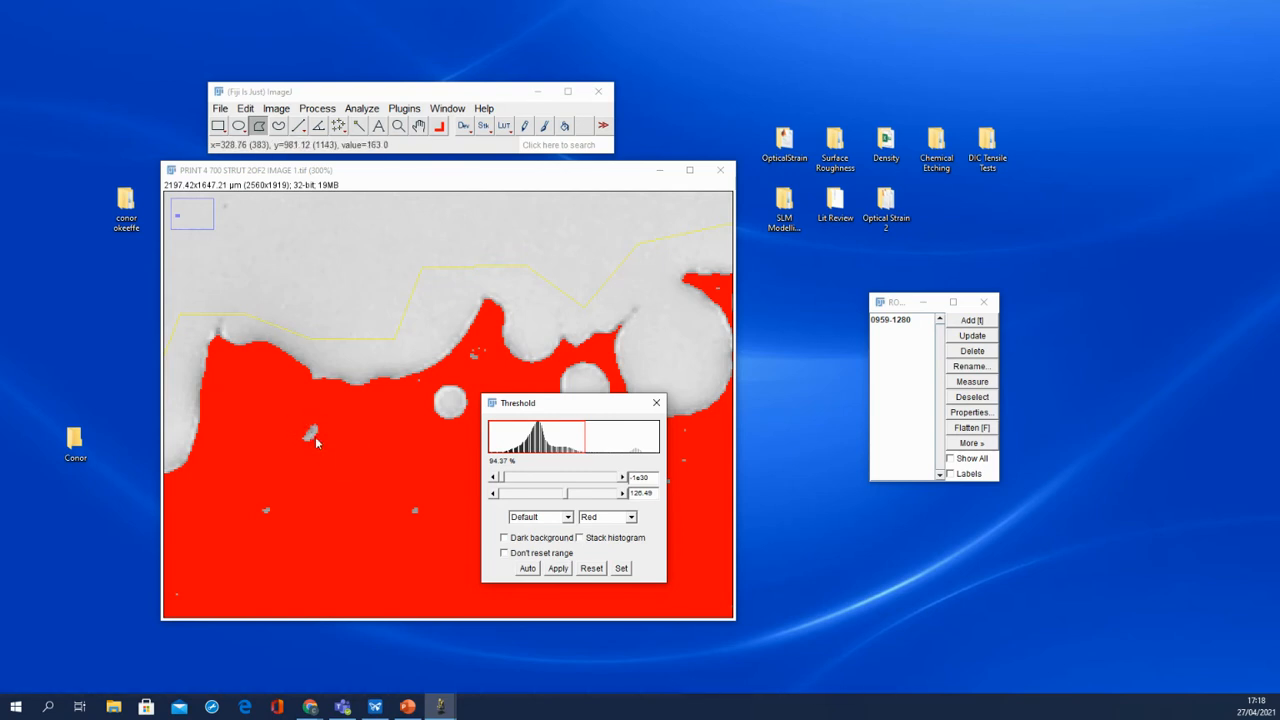
{"action": "scroll", "coordinate": [328, 441], "scroll_direction": "down", "scroll_amount": 3}
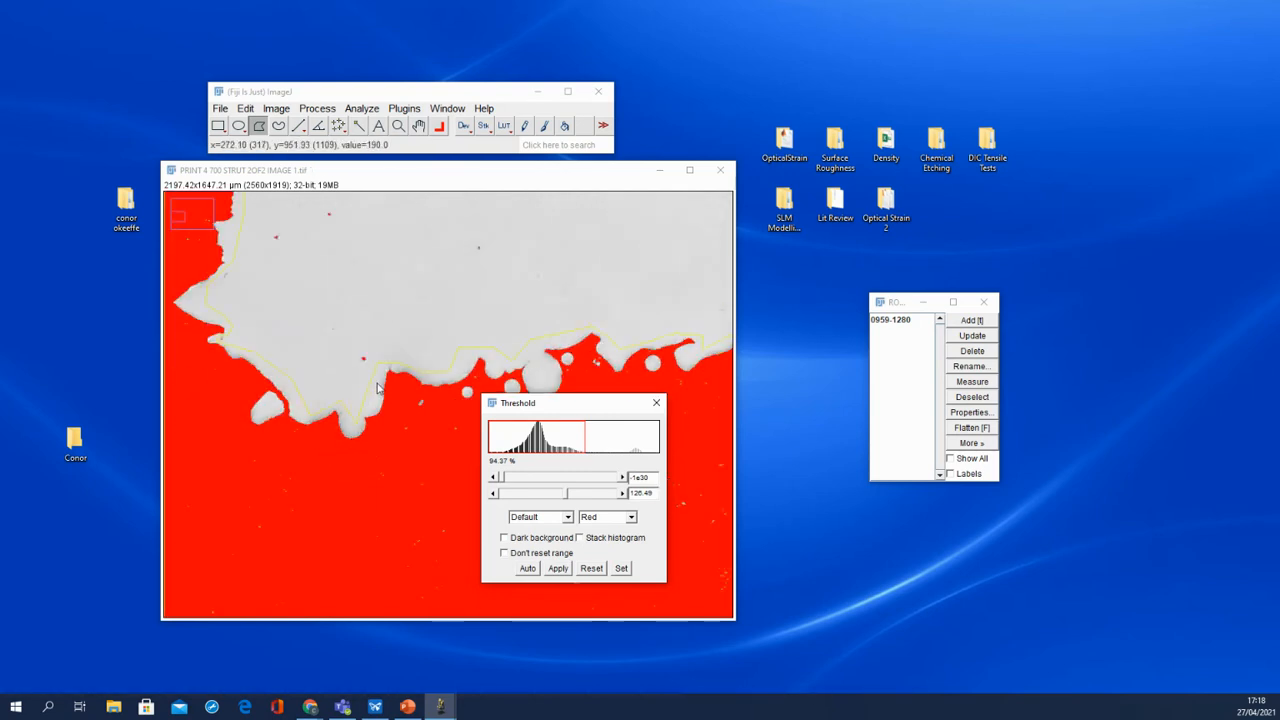
{"action": "scroll", "coordinate": [387, 434], "scroll_direction": "down", "scroll_amount": 1}
{"action": "scroll", "coordinate": [387, 436], "scroll_direction": "down", "scroll_amount": 1}
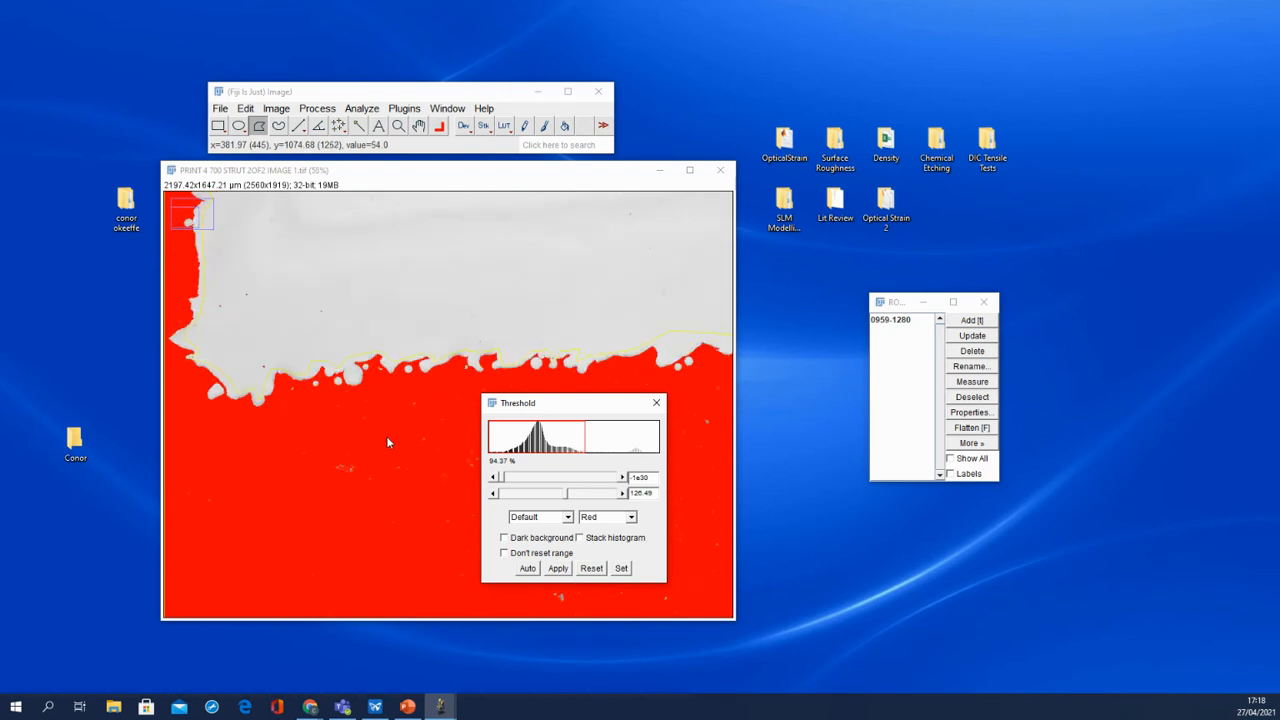
{"action": "left_click_drag", "start_coordinate": [585, 408], "coordinate": [886, 102]}
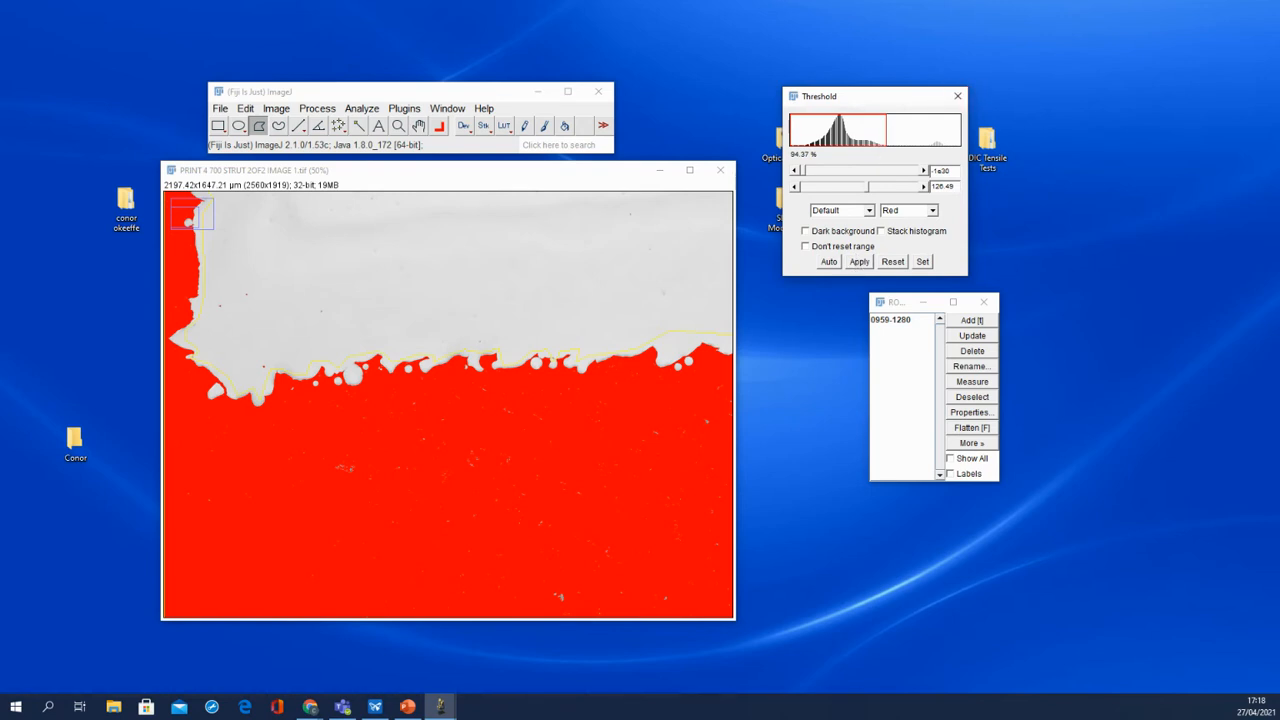
{"action": "key", "text": "super+shift+q"}
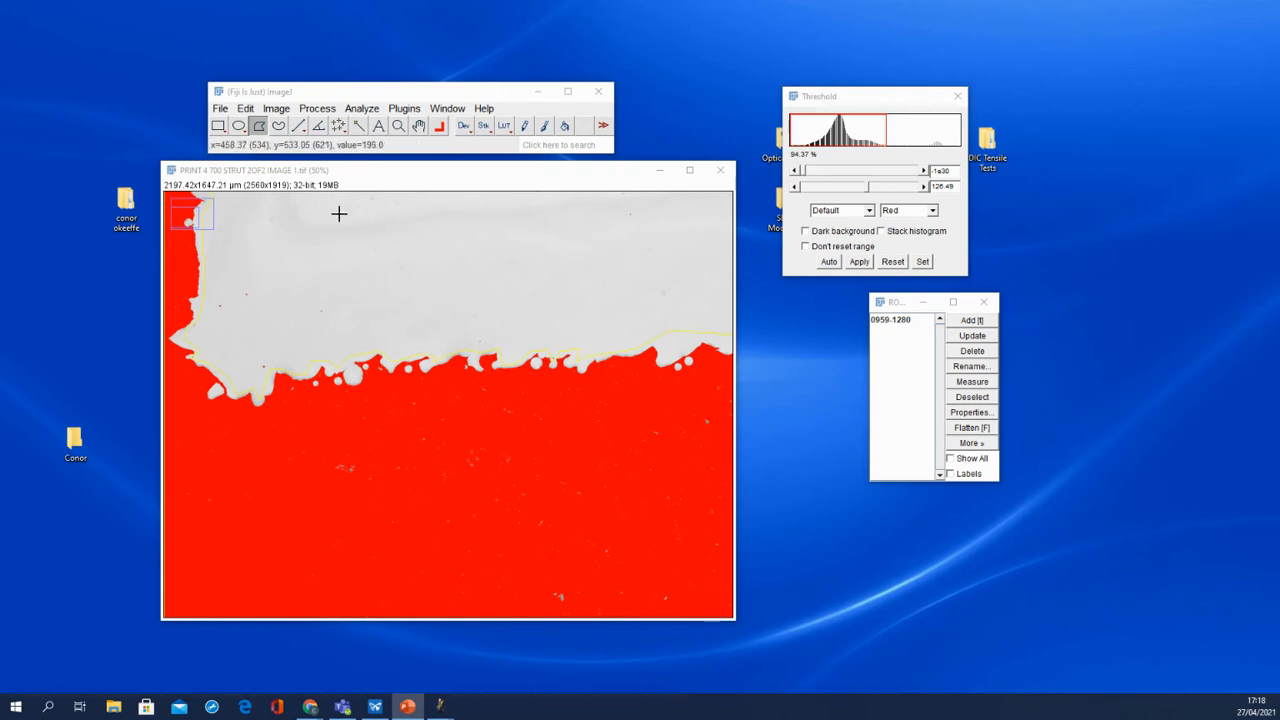
- Create a selection from the thresholded background and add it to the ROI Manager, comparing it with the inverted polygon region
{"action": "left_click", "coordinate": [245, 108]}
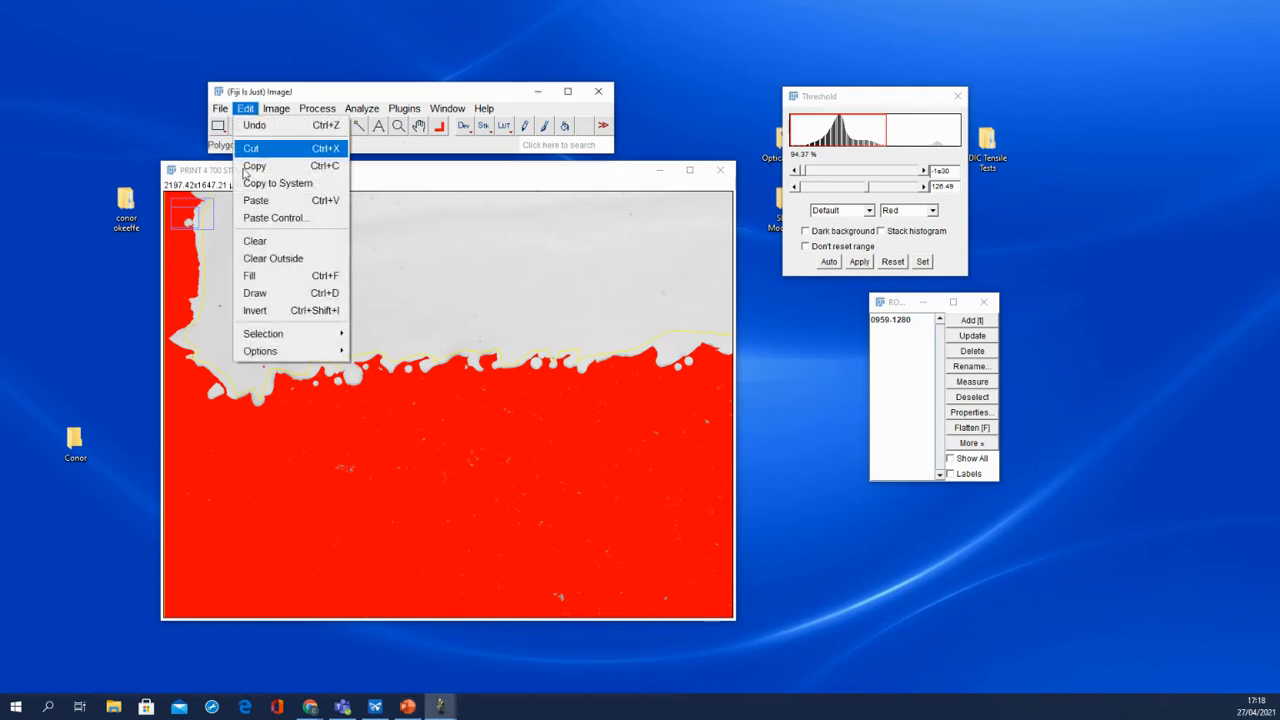
{"action": "mouse_move", "coordinate": [292, 334]}
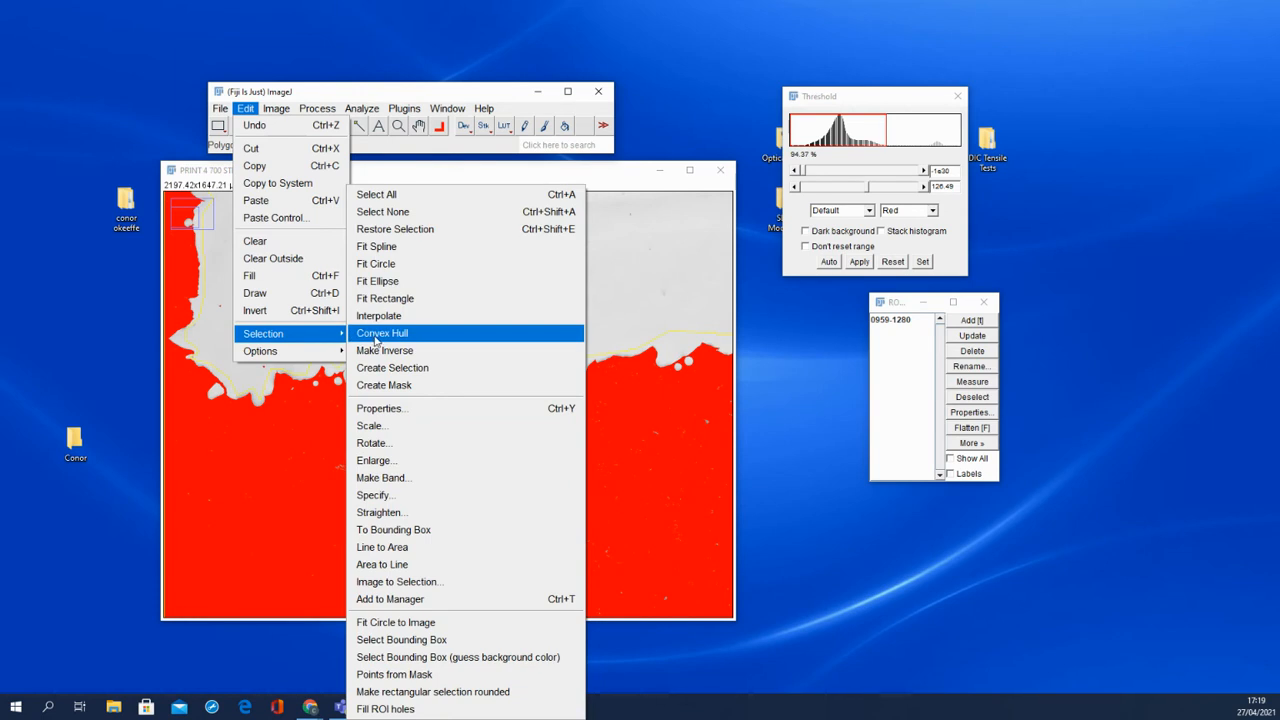
{"action": "left_click", "coordinate": [400, 368]}
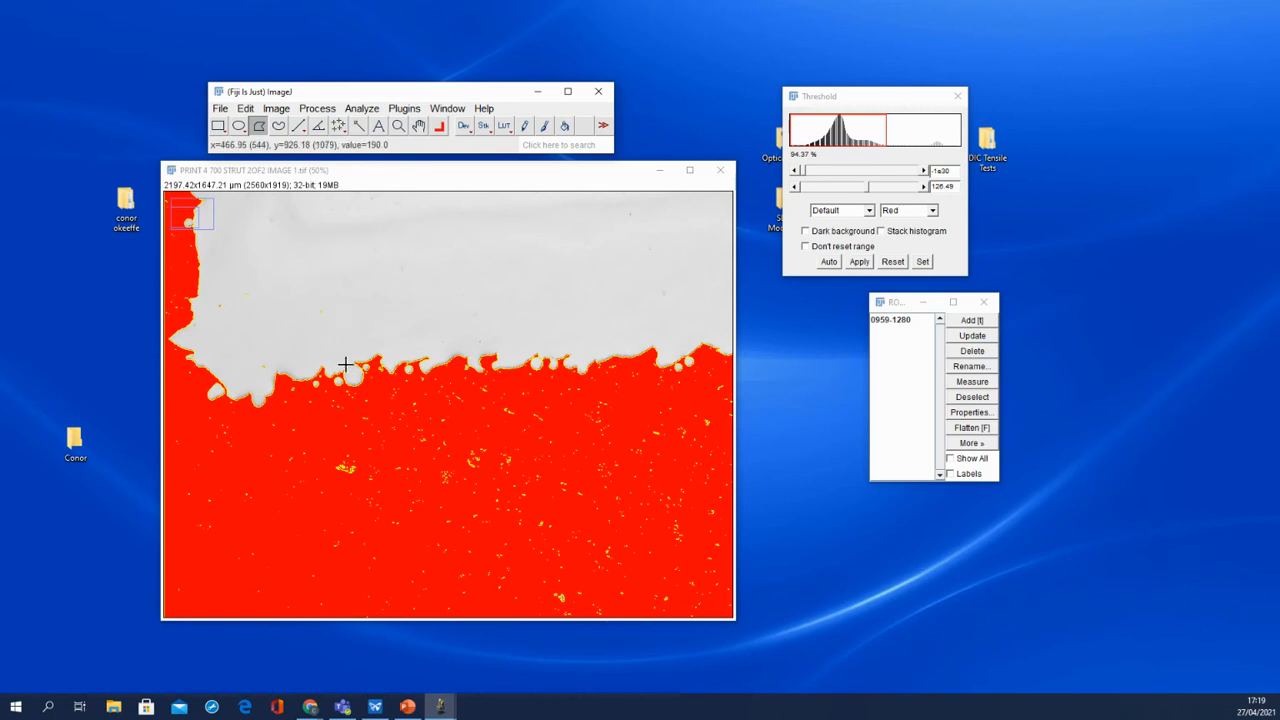
{"action": "left_click", "coordinate": [970, 320]}
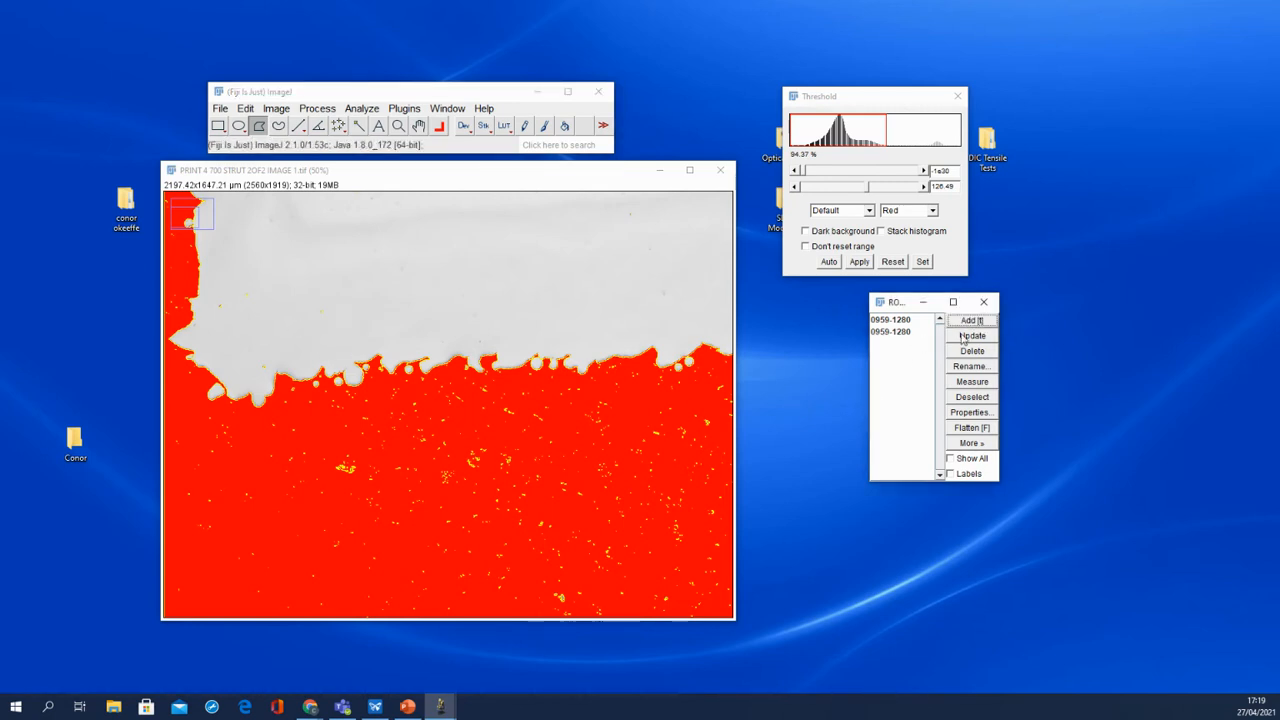
{"action": "left_click", "coordinate": [896, 333]}
{"action": "left_click", "coordinate": [900, 320]}
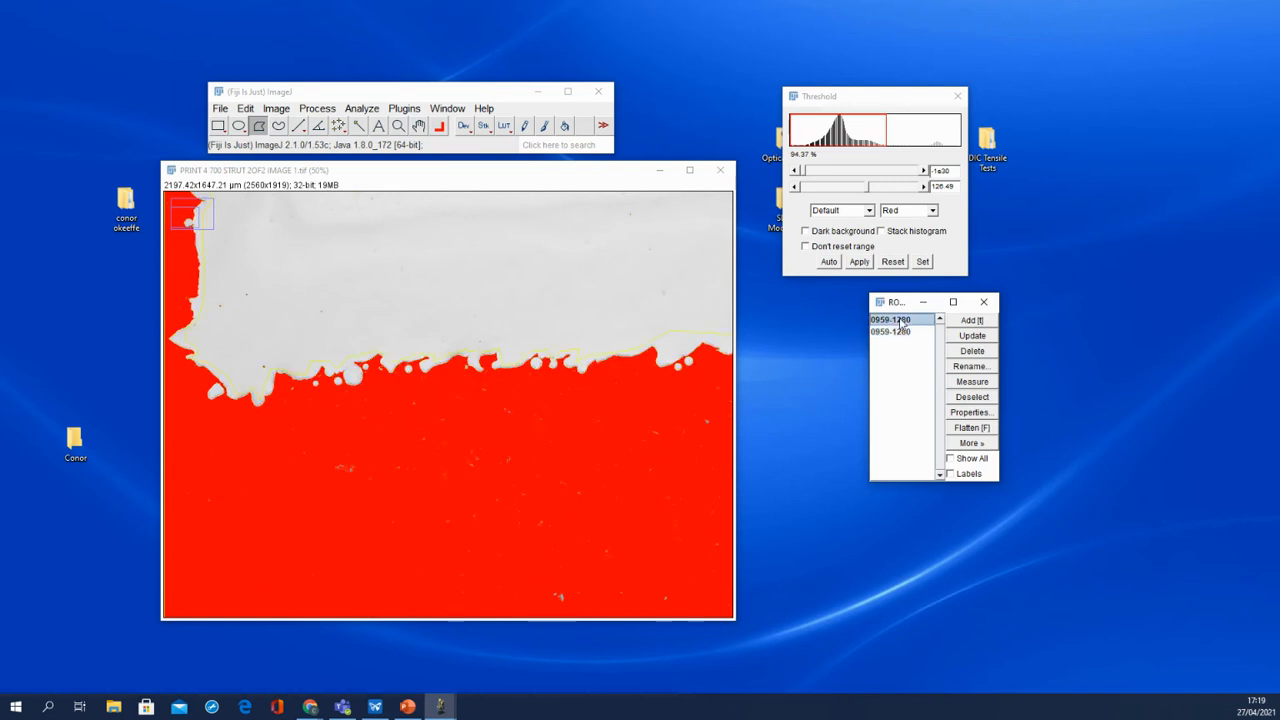
{"action": "left_click", "coordinate": [910, 333]}
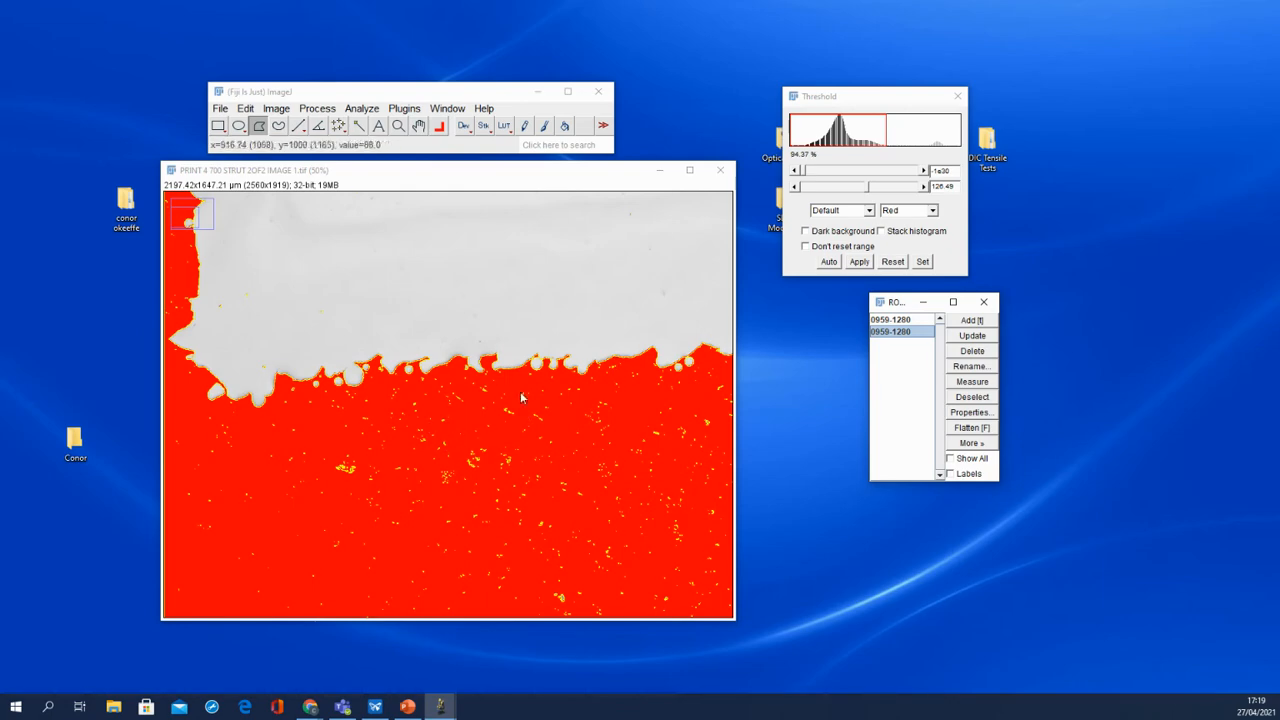
- Lower the upper threshold level to 0.00 to clear the red mask, and close the Threshold dialog
{"action": "left_click_drag", "start_coordinate": [871, 192], "coordinate": [790, 193]}
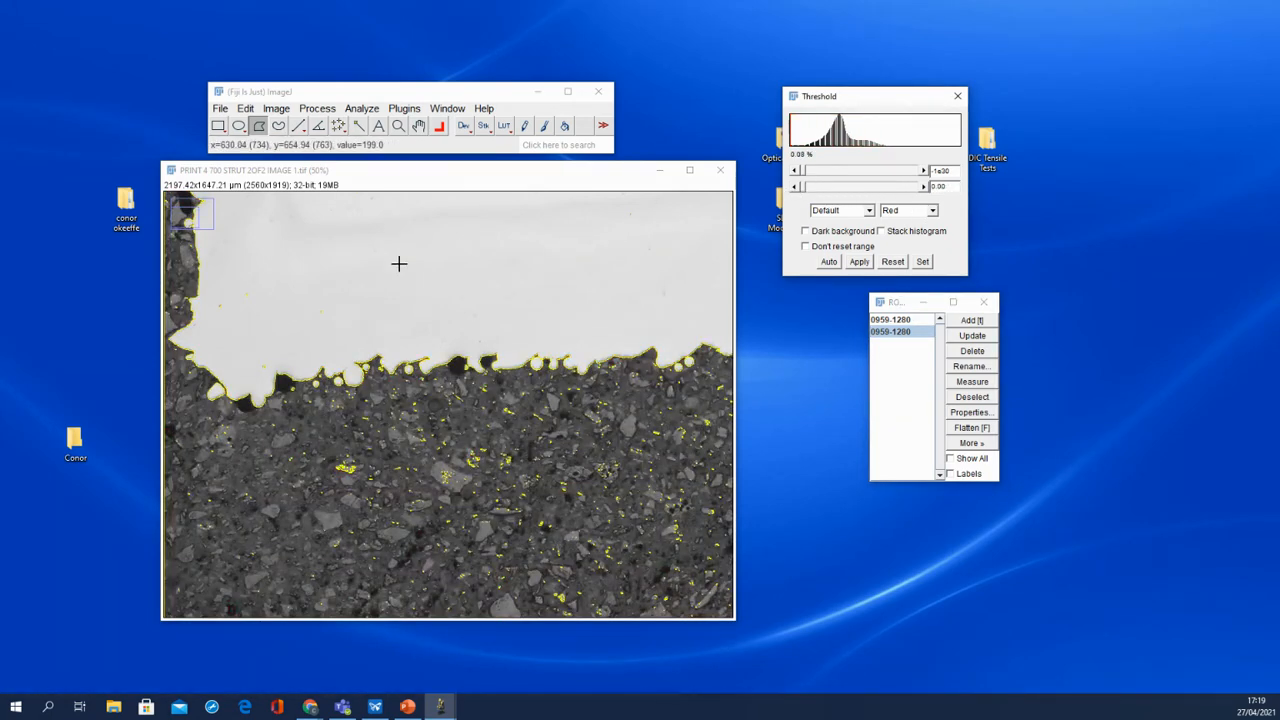
{"action": "scroll", "coordinate": [260, 306], "scroll_direction": "up", "scroll_amount": 5}
{"action": "scroll", "coordinate": [534, 429], "scroll_direction": "down", "scroll_amount": 6}
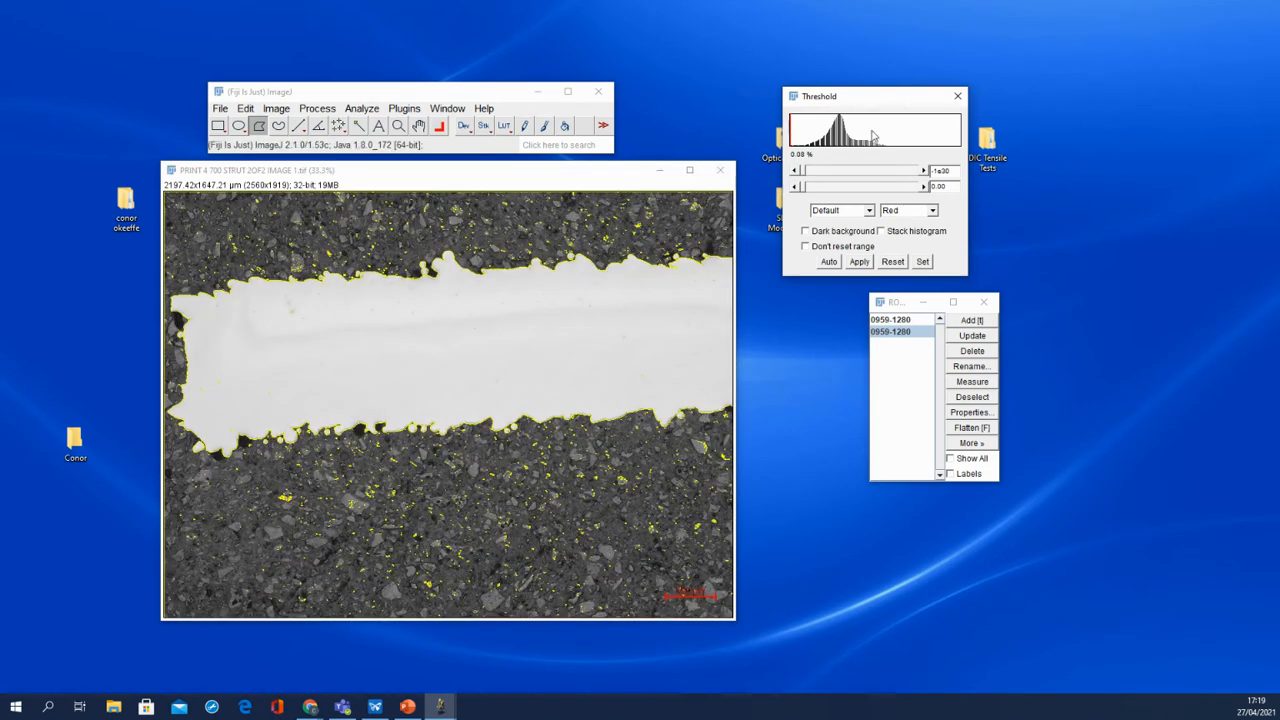
{"action": "left_click", "coordinate": [957, 95]}
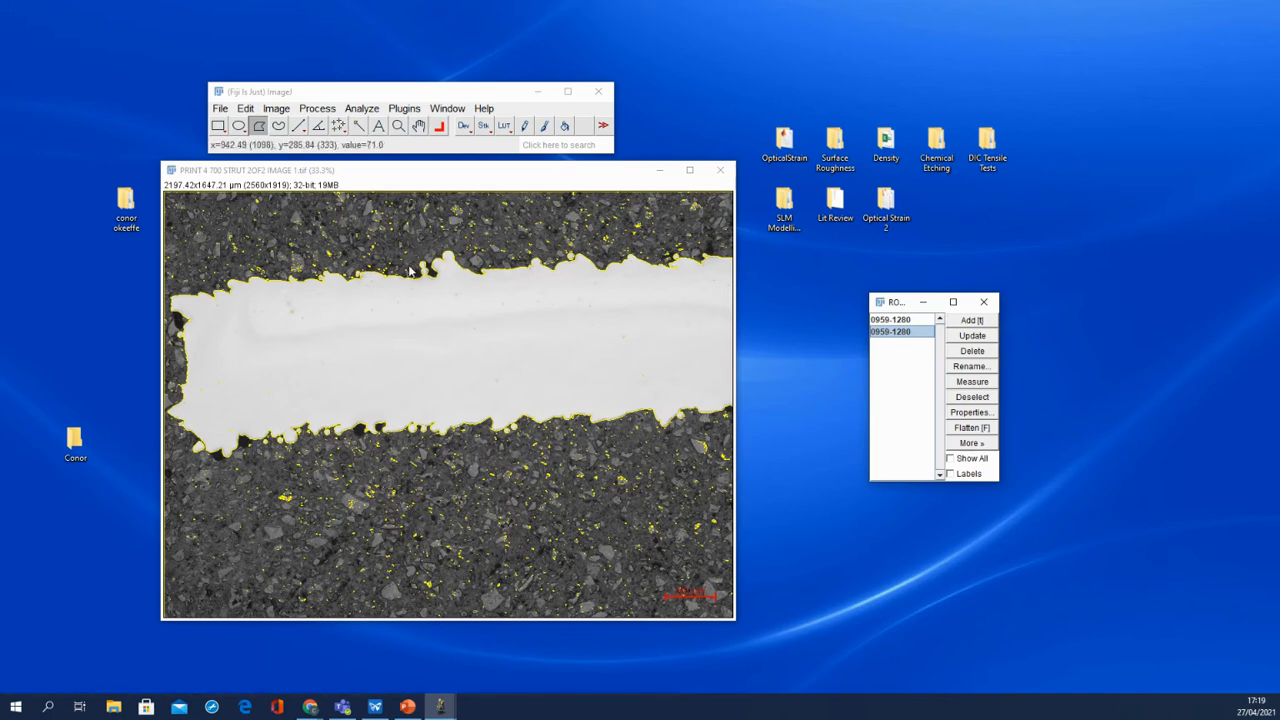
- Examine the threshold-based selection along the strut's upper and lower edges and around the small spots inside the strut
{"action": "scroll", "coordinate": [445, 281], "scroll_direction": "up", "scroll_amount": 2}
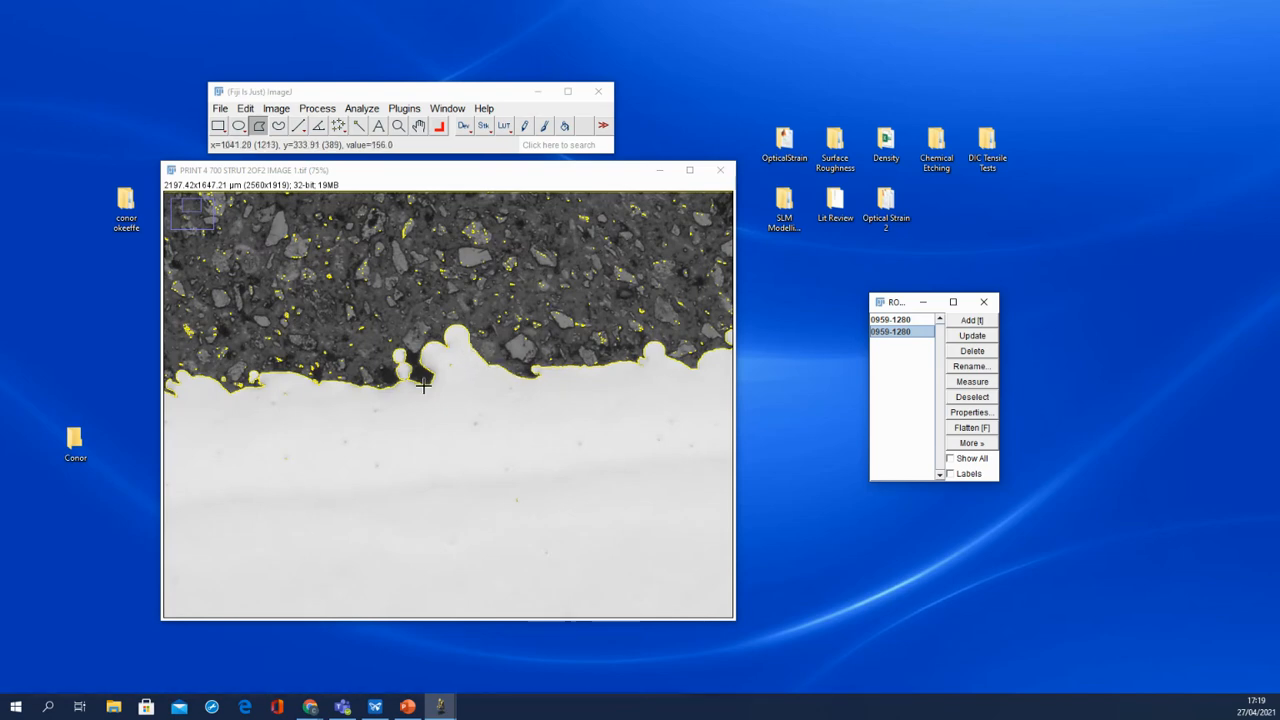
{"action": "scroll", "coordinate": [375, 427], "scroll_direction": "down", "scroll_amount": 2}
{"action": "scroll", "coordinate": [263, 543], "scroll_direction": "up", "scroll_amount": 1}
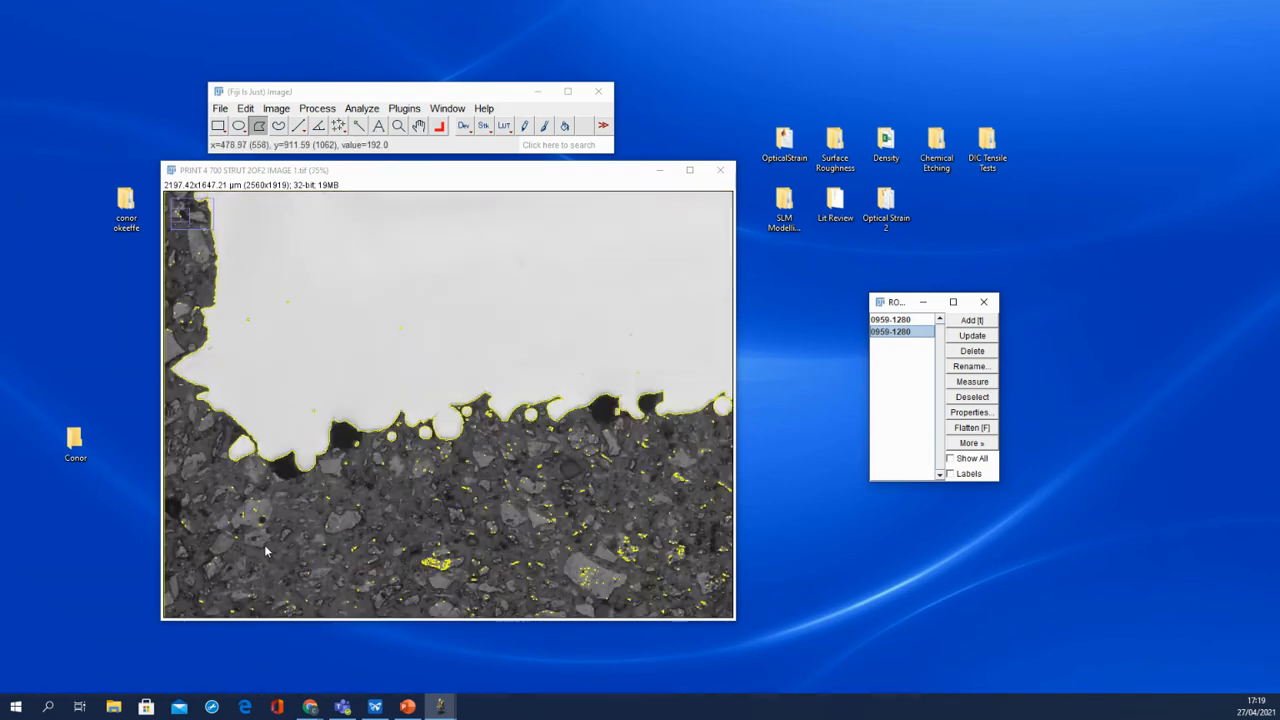
{"action": "scroll", "coordinate": [320, 428], "scroll_direction": "up", "scroll_amount": 1}
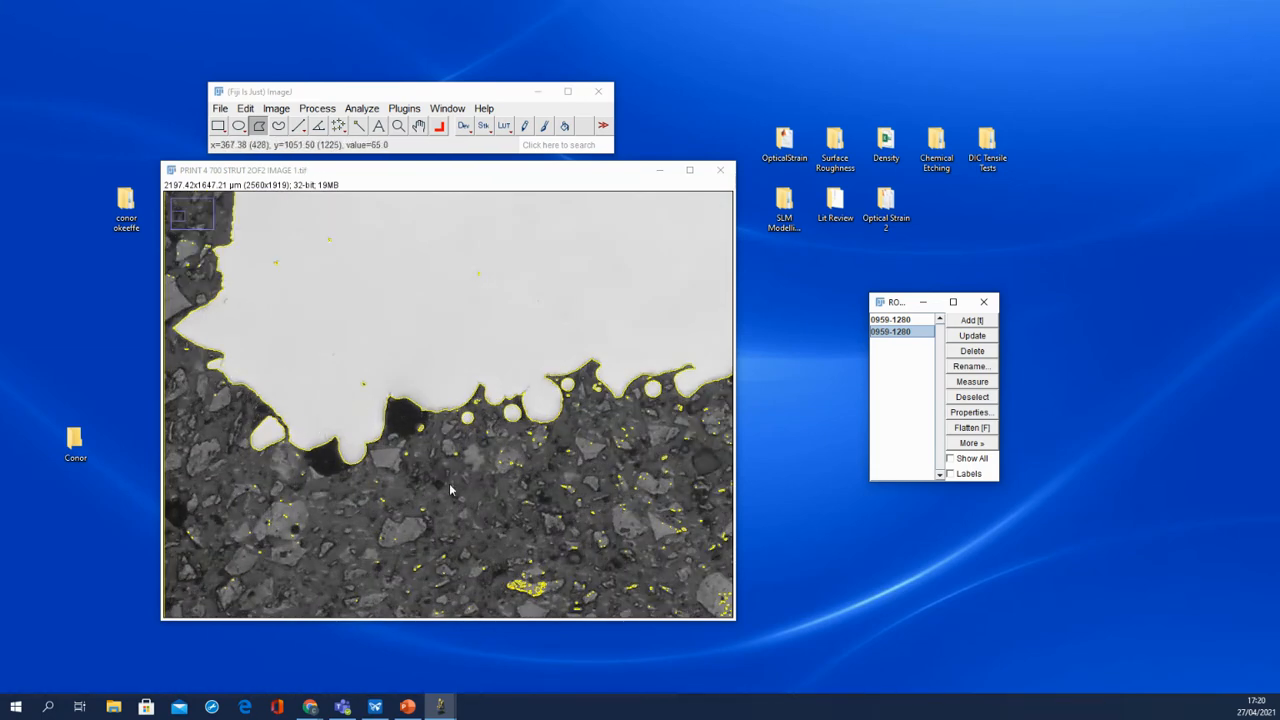
{"action": "scroll", "coordinate": [480, 499], "scroll_direction": "down", "scroll_amount": 1}
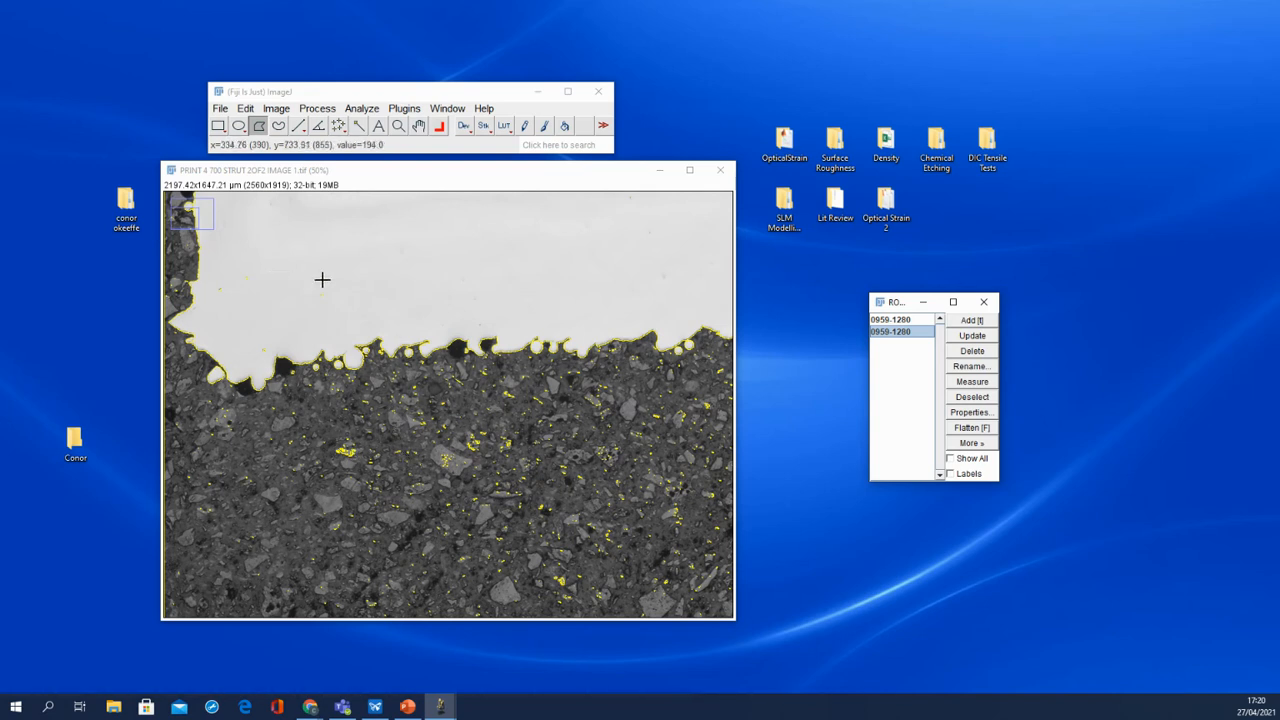
{"action": "scroll", "coordinate": [322, 280], "scroll_direction": "up", "scroll_amount": 2}
{"action": "scroll", "coordinate": [329, 434], "scroll_direction": "up", "scroll_amount": 1}
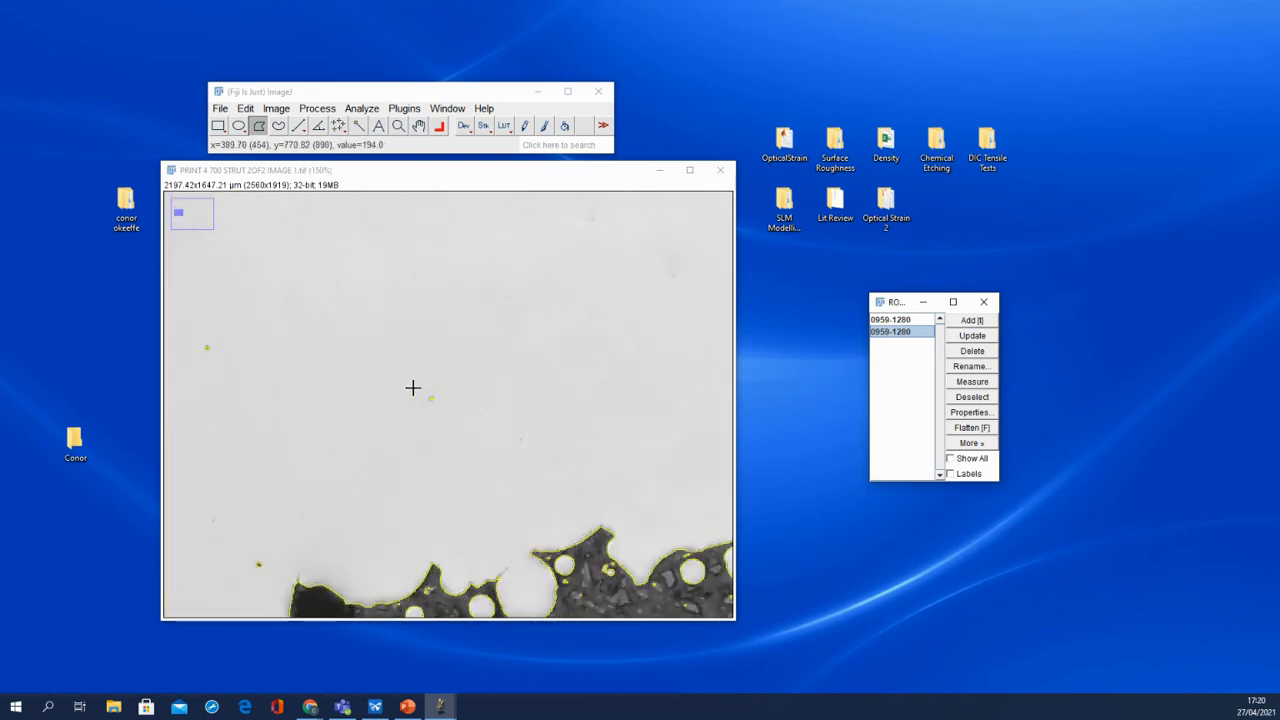
{"action": "scroll", "coordinate": [465, 375], "scroll_direction": "down", "scroll_amount": 4}
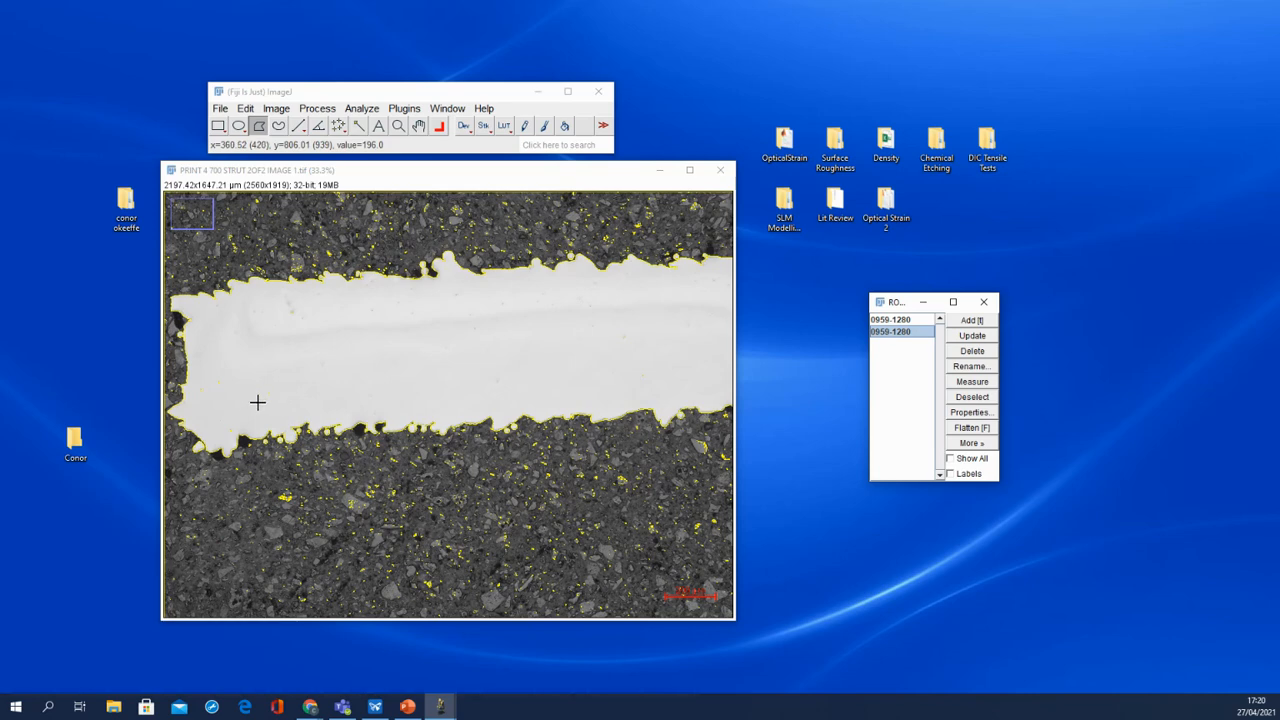
{"action": "scroll", "coordinate": [267, 399], "scroll_direction": "up", "scroll_amount": 4}
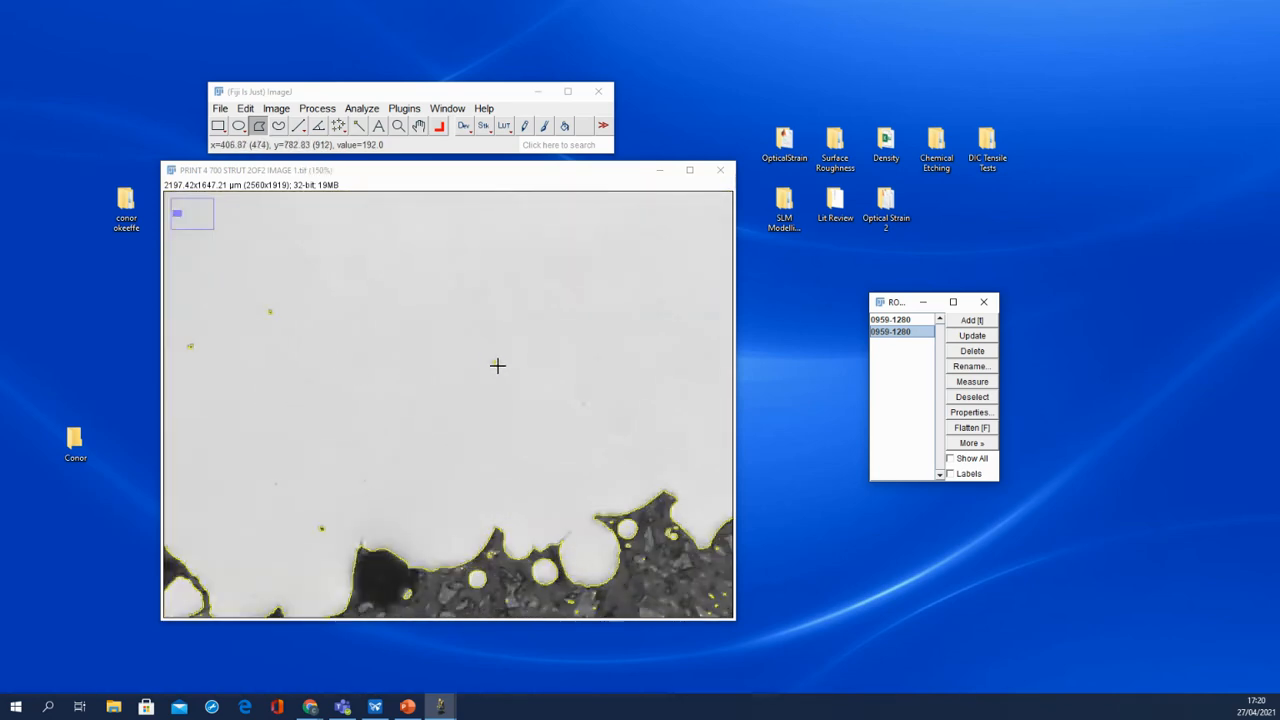
{"action": "scroll", "coordinate": [443, 386], "scroll_direction": "down", "scroll_amount": 4}
{"action": "scroll", "coordinate": [443, 386], "scroll_direction": "down", "scroll_amount": 2}
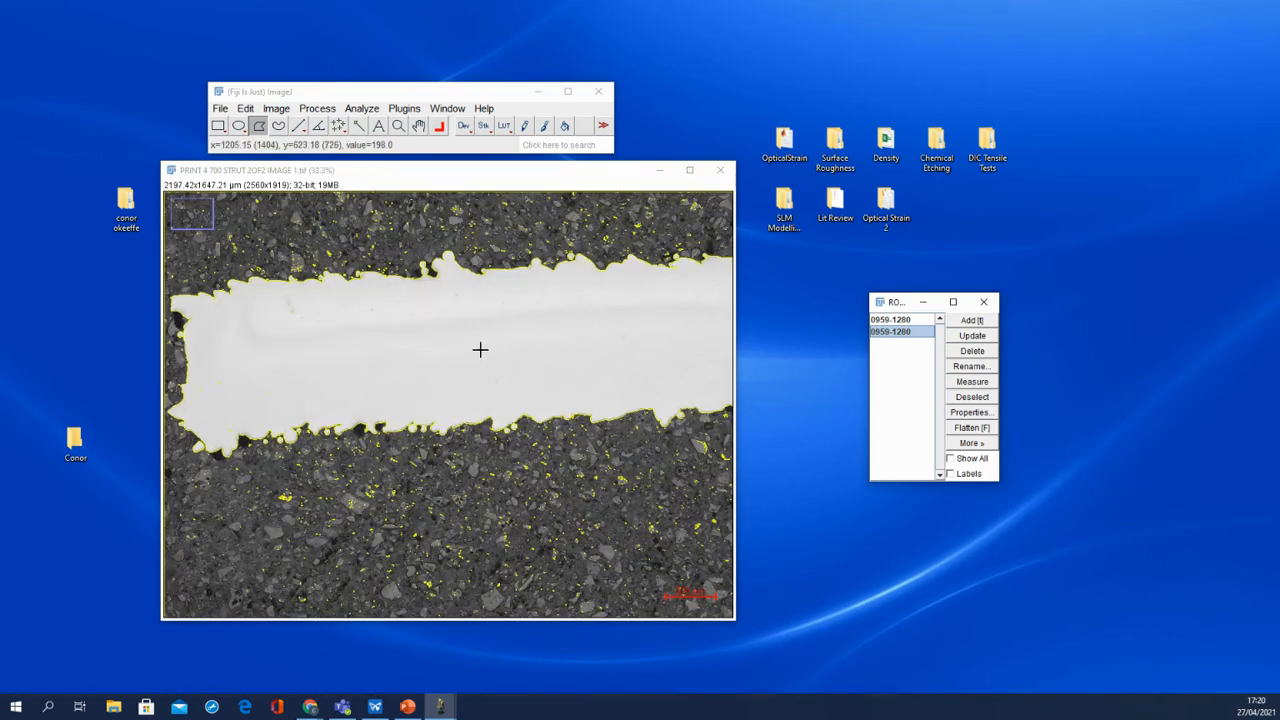
- Intersect the inverted polygon and threshold-based regions with AND, check the result along the strut's lower edge, and add it to the ROI Manager
{"action": "scroll", "coordinate": [516, 342], "scroll_direction": "up", "scroll_amount": 1}
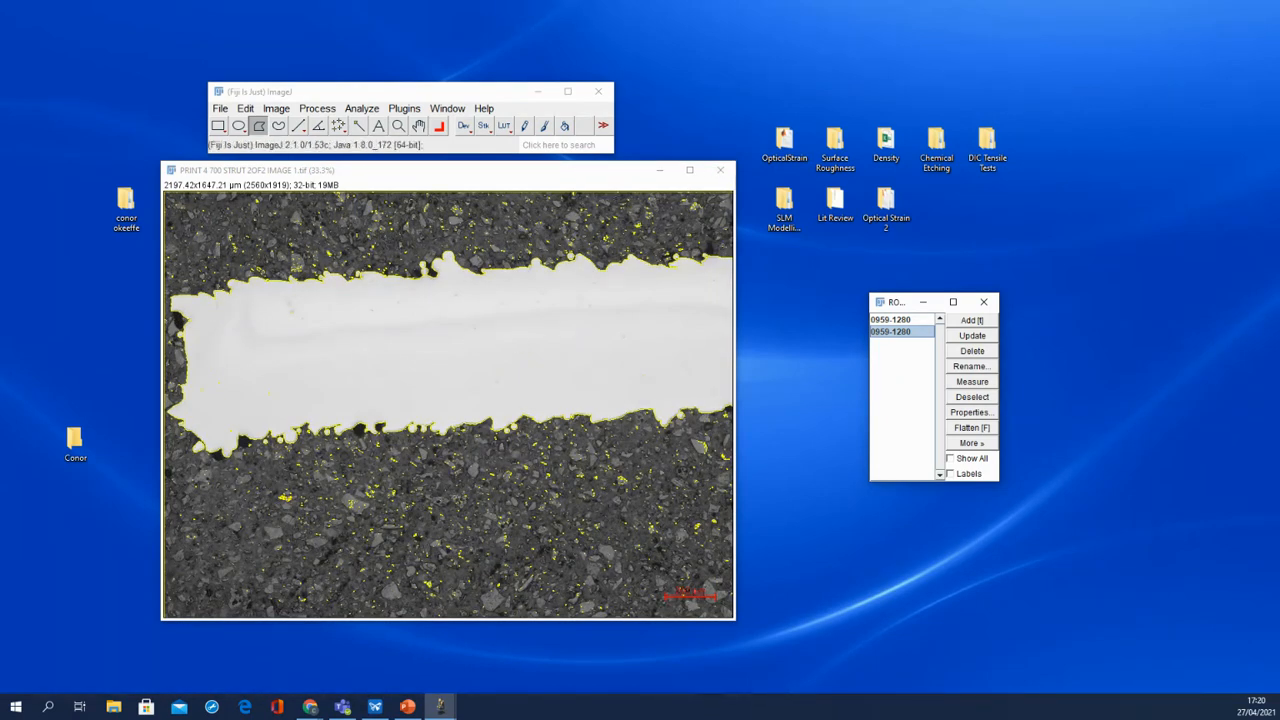
{"action": "key", "text": "super+shift+q"}
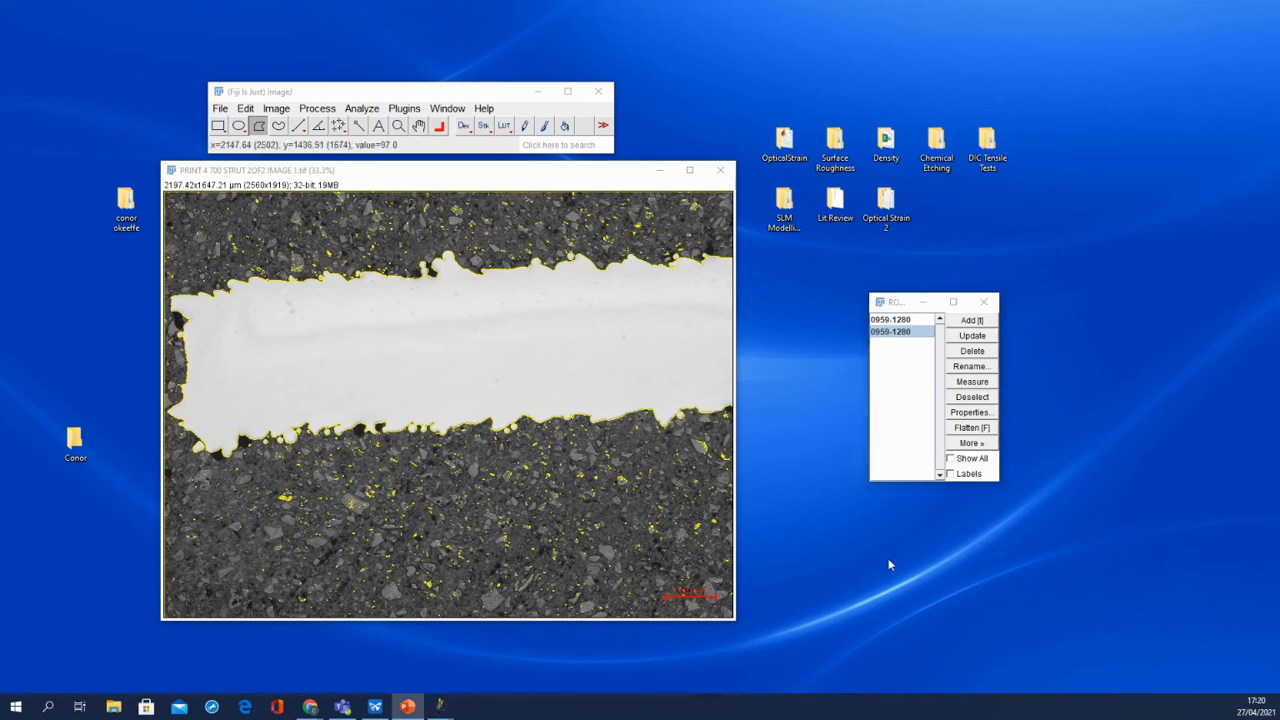
{"action": "left_click", "coordinate": [903, 321], "text": "shift"}
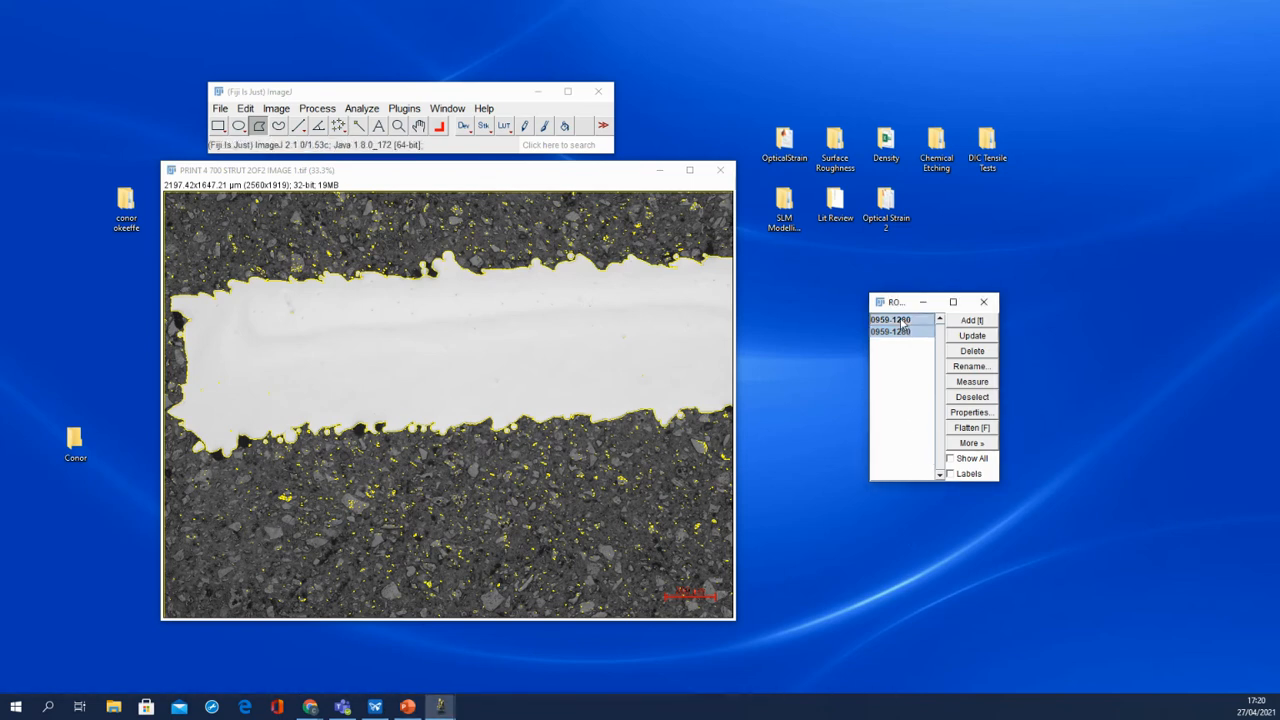
{"action": "left_click", "coordinate": [972, 443]}
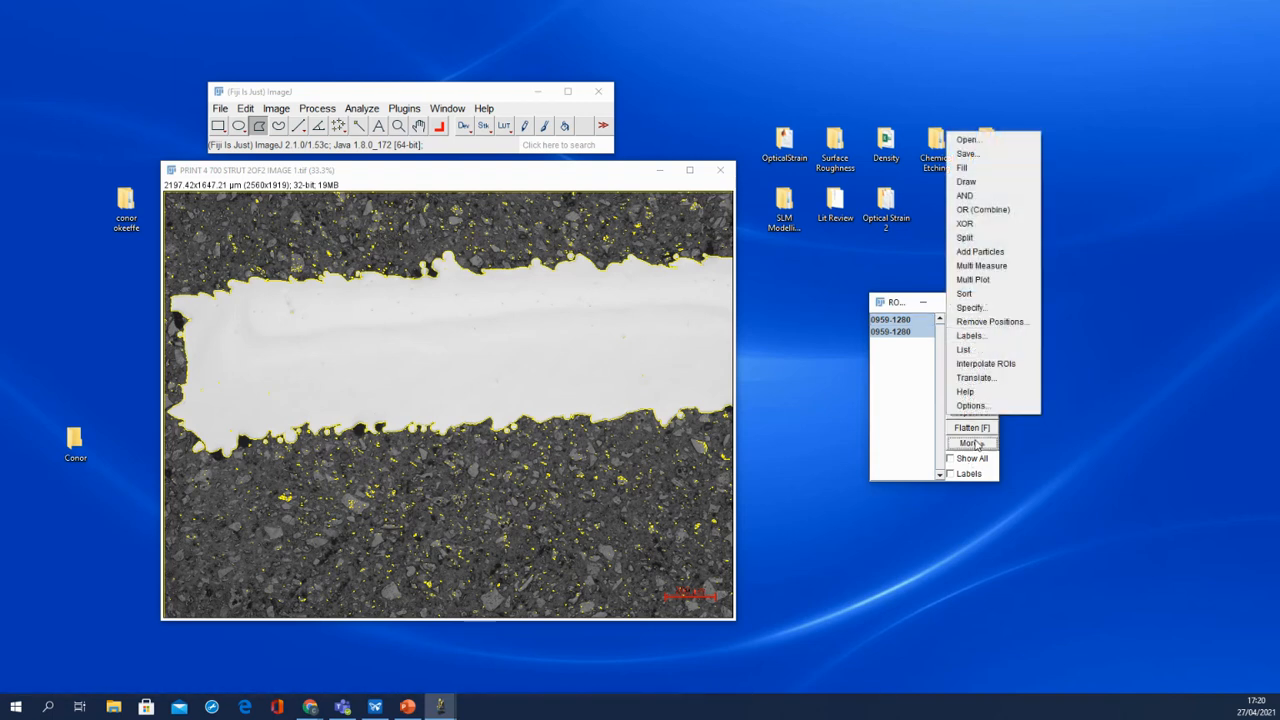
{"action": "left_click", "coordinate": [977, 197]}
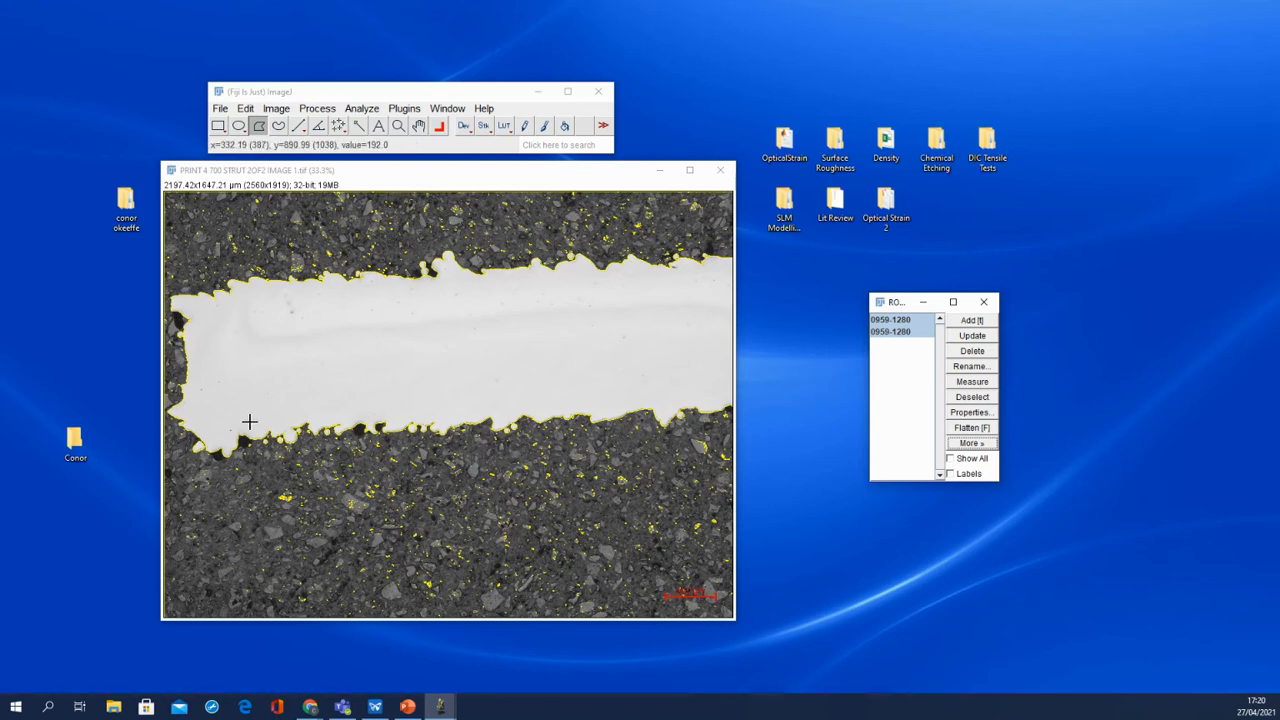
{"action": "scroll", "coordinate": [249, 422], "scroll_direction": "up", "scroll_amount": 4}
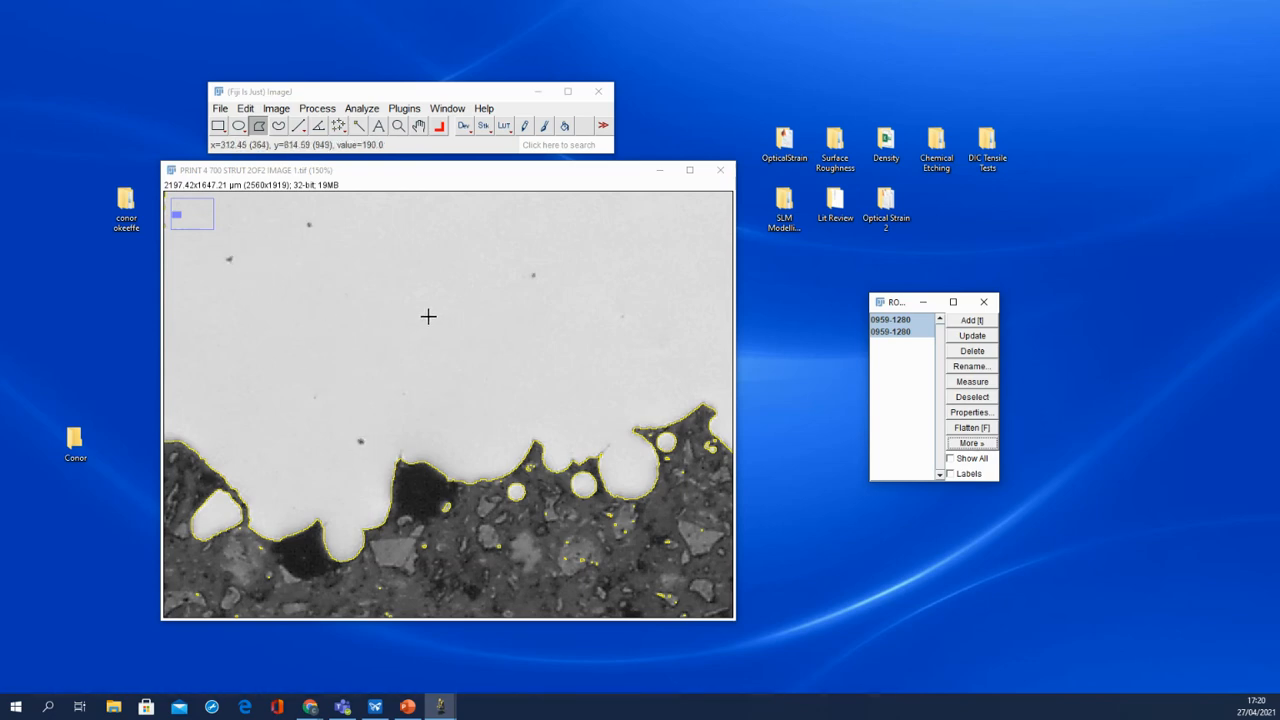
{"action": "scroll", "coordinate": [665, 320], "scroll_direction": "down", "scroll_amount": 3}
{"action": "scroll", "coordinate": [665, 320], "scroll_direction": "down", "scroll_amount": 1}
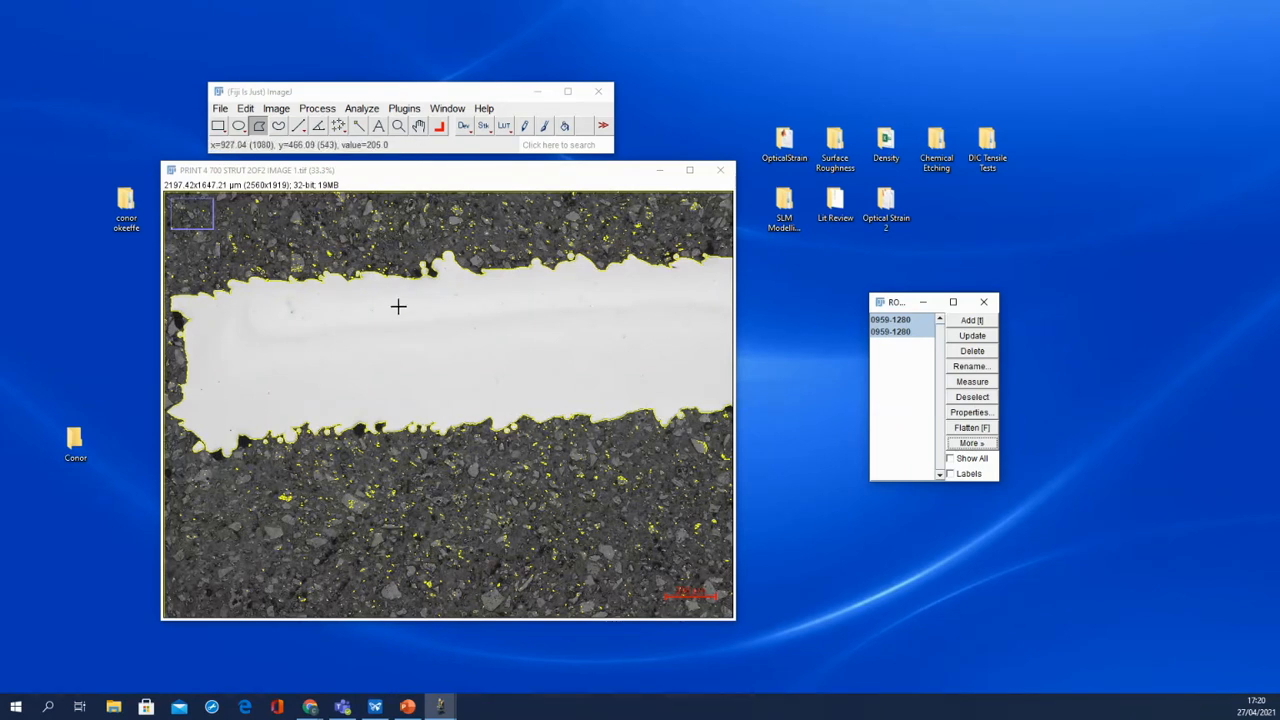
{"action": "left_click", "coordinate": [970, 321]}
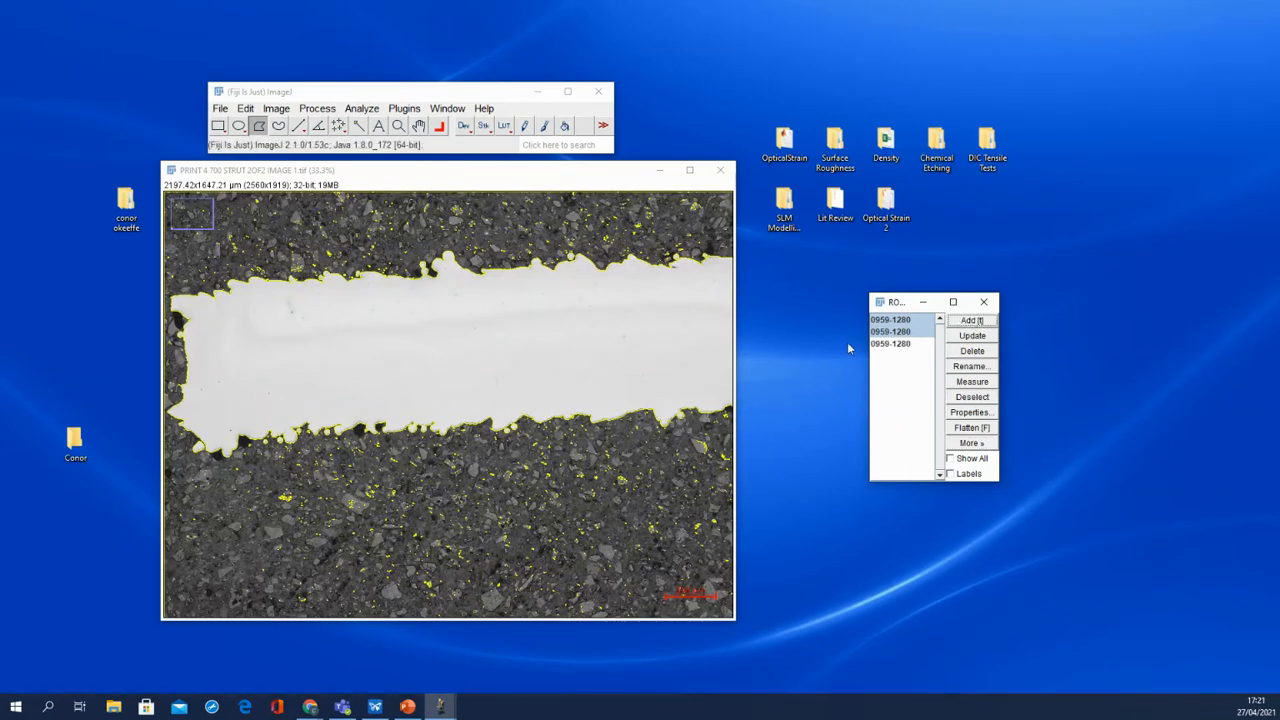
- Compare the intersected region with the polygon and threshold regions, and examine it along the strut's end and lower edge
{"action": "left_click", "coordinate": [903, 344]}
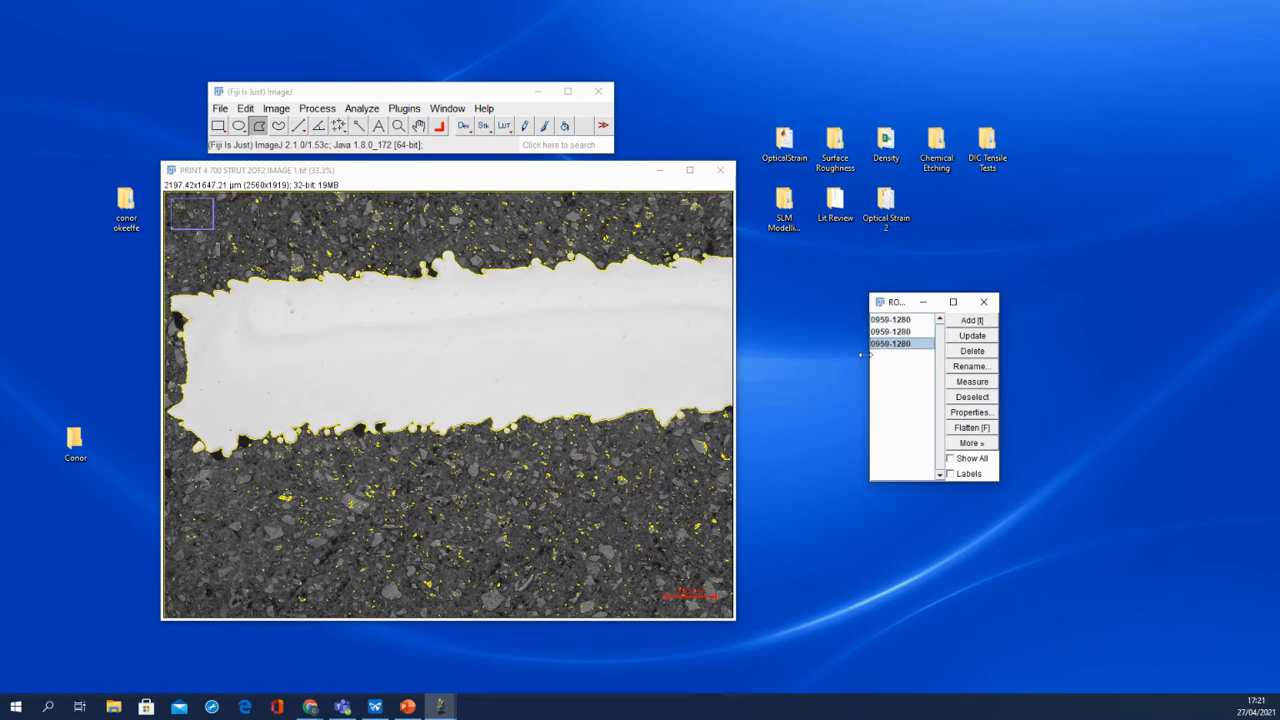
{"action": "left_click", "coordinate": [901, 321]}
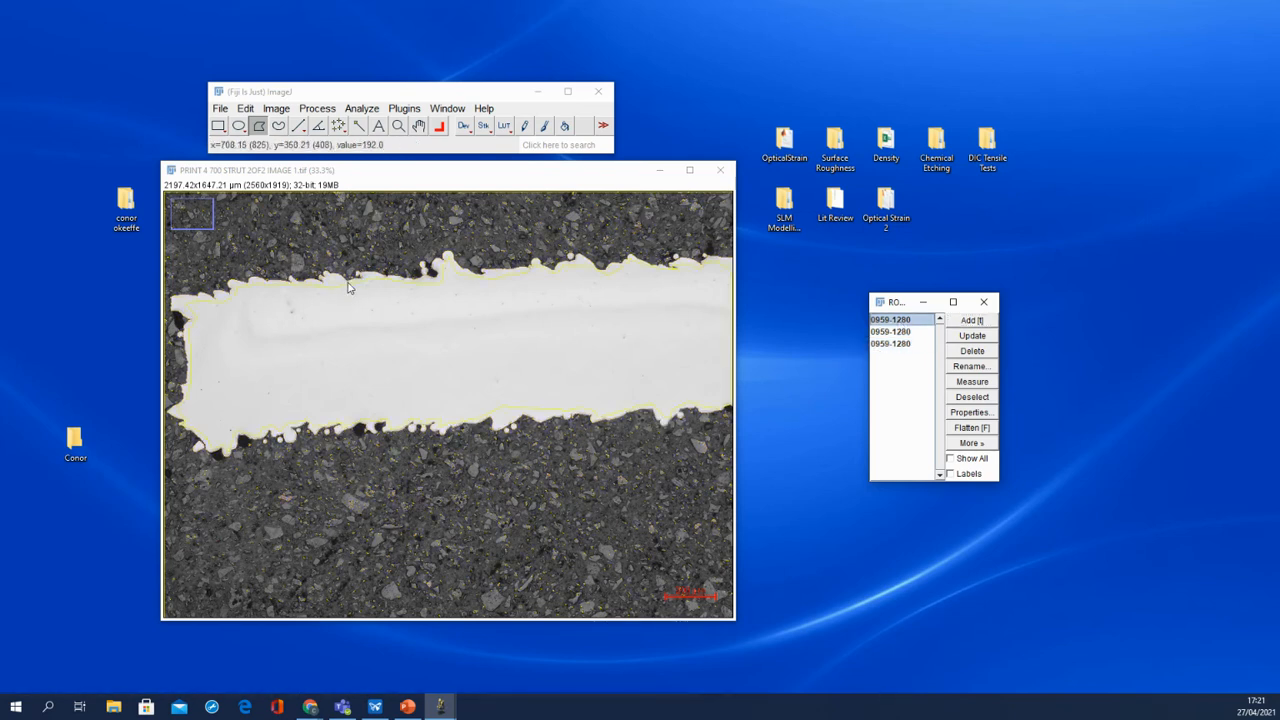
{"action": "left_click", "coordinate": [889, 332]}
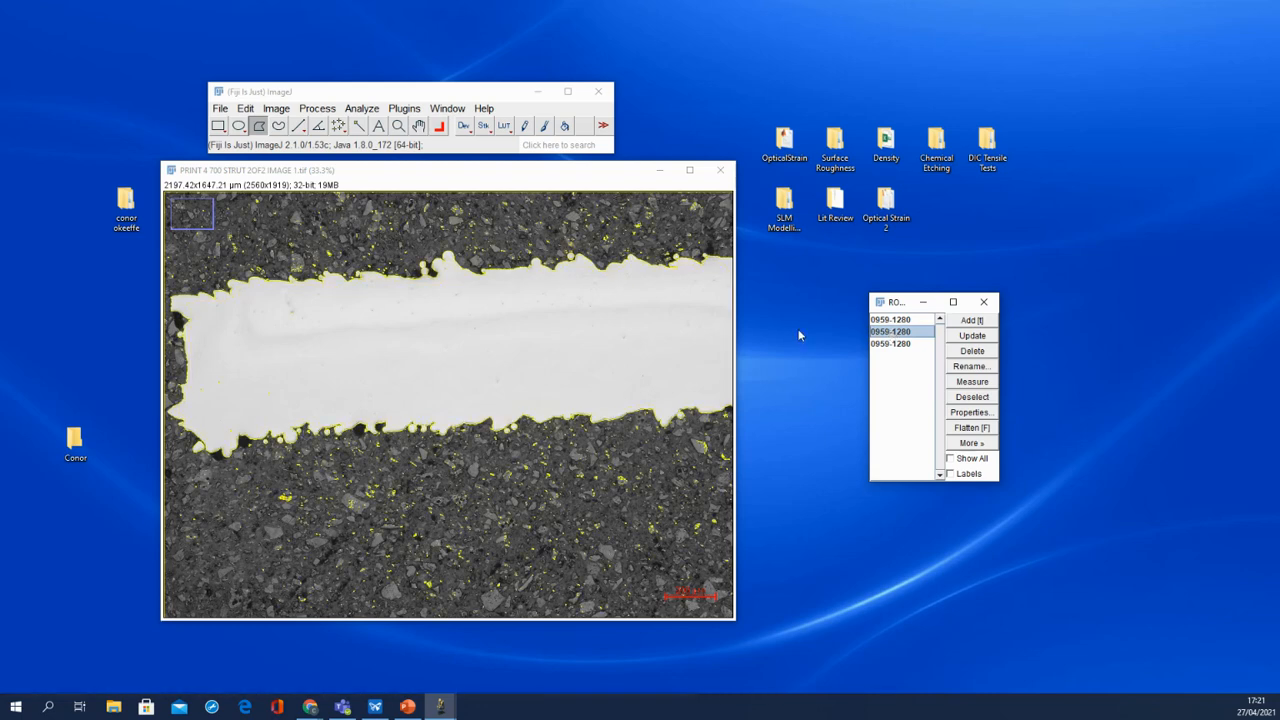
{"action": "left_click", "coordinate": [897, 346]}
{"action": "scroll", "coordinate": [274, 411], "scroll_direction": "up", "scroll_amount": 4}
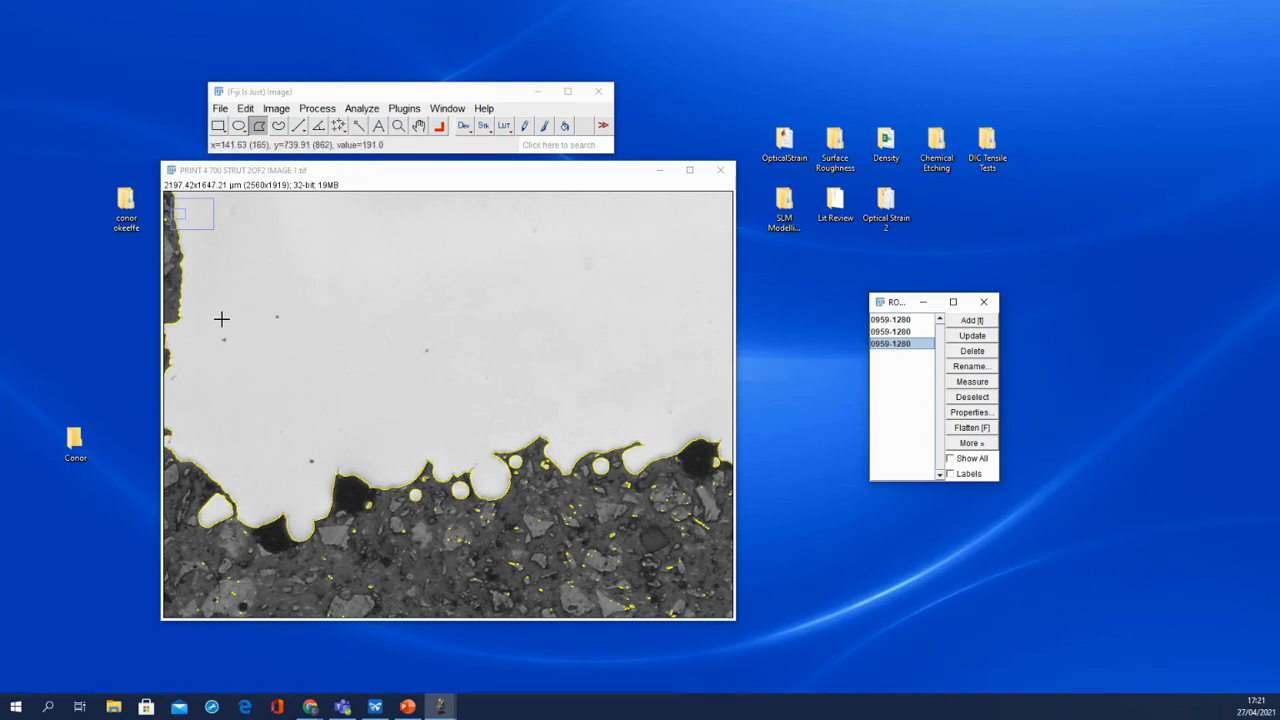
{"action": "scroll", "coordinate": [257, 324], "scroll_direction": "down", "scroll_amount": 1}
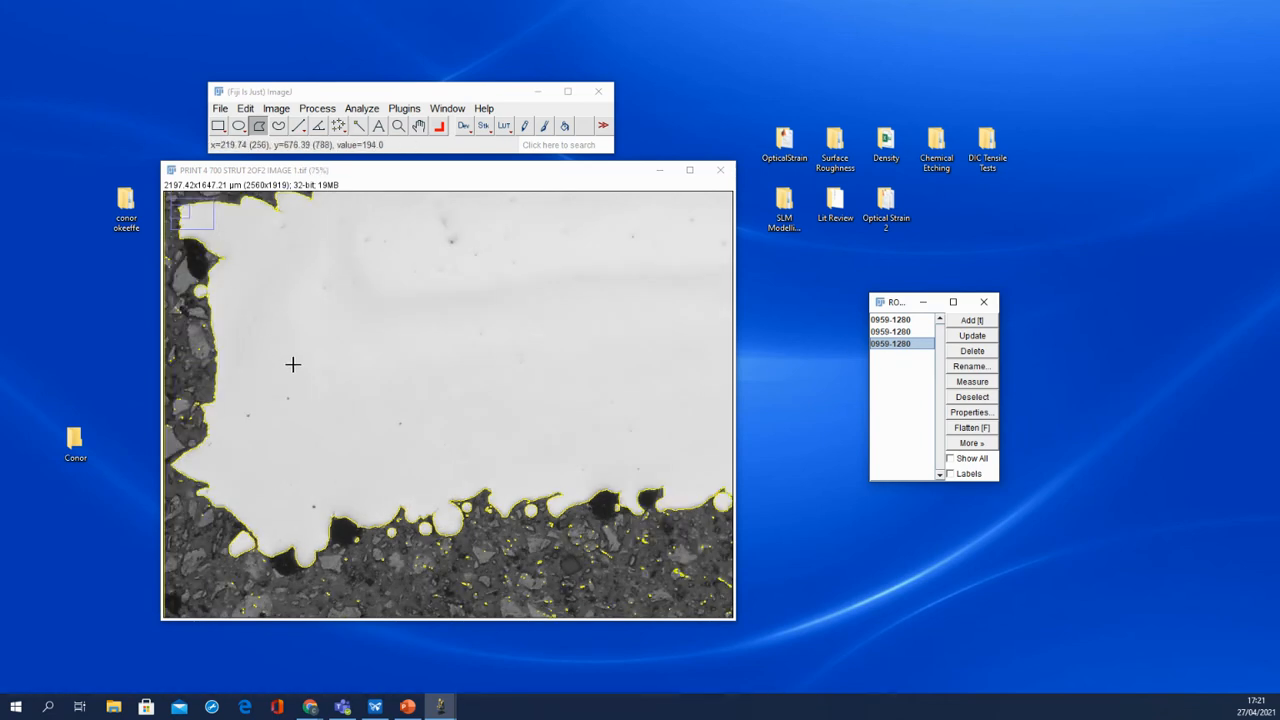
{"action": "scroll", "coordinate": [500, 380], "scroll_direction": "down", "scroll_amount": 1}
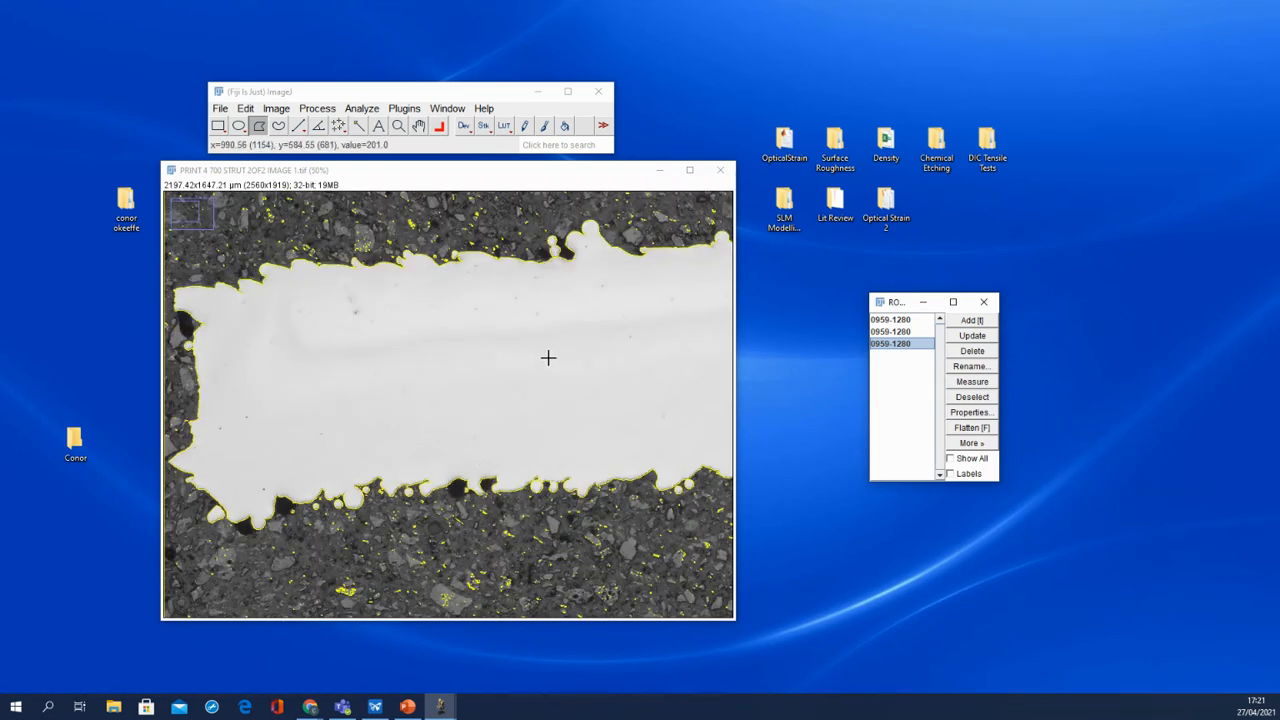
{"action": "scroll", "coordinate": [420, 294], "scroll_direction": "down", "scroll_amount": 1}
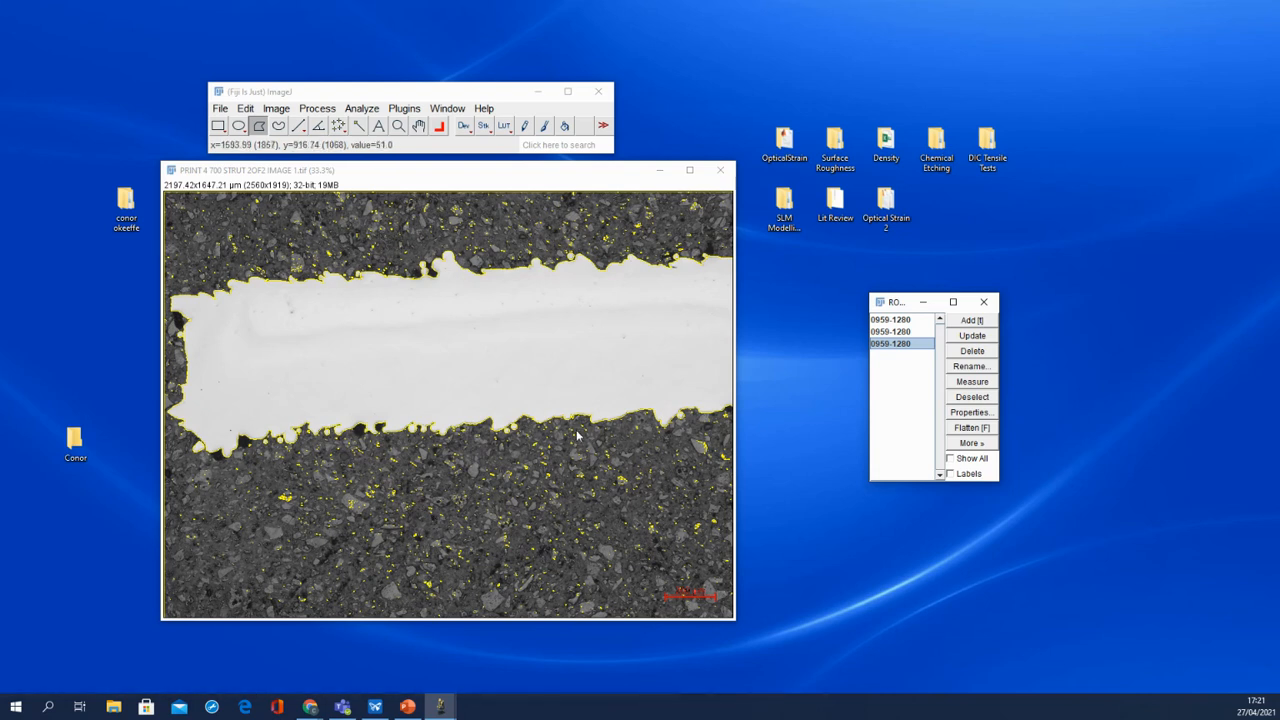
- Split the intersected region into its individual areas and view several of the resulting entries in the ROI Manager
{"action": "left_click", "coordinate": [982, 445]}
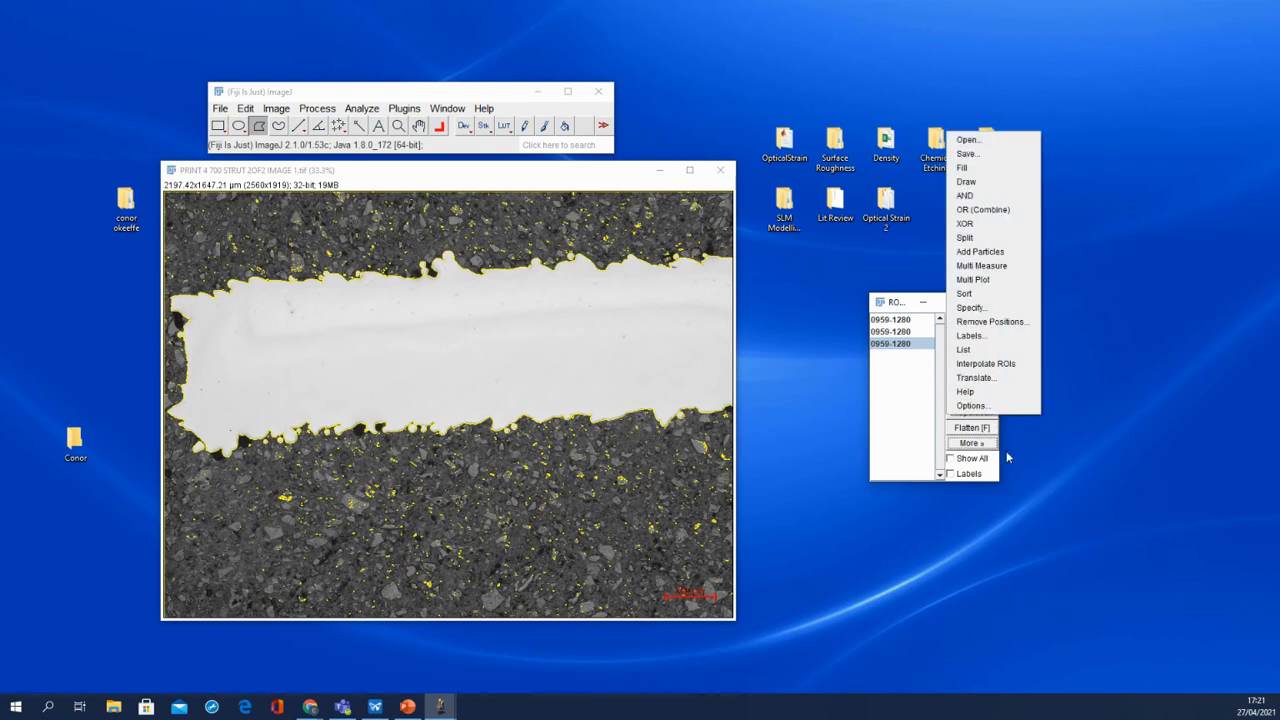
{"action": "left_click", "coordinate": [974, 239]}
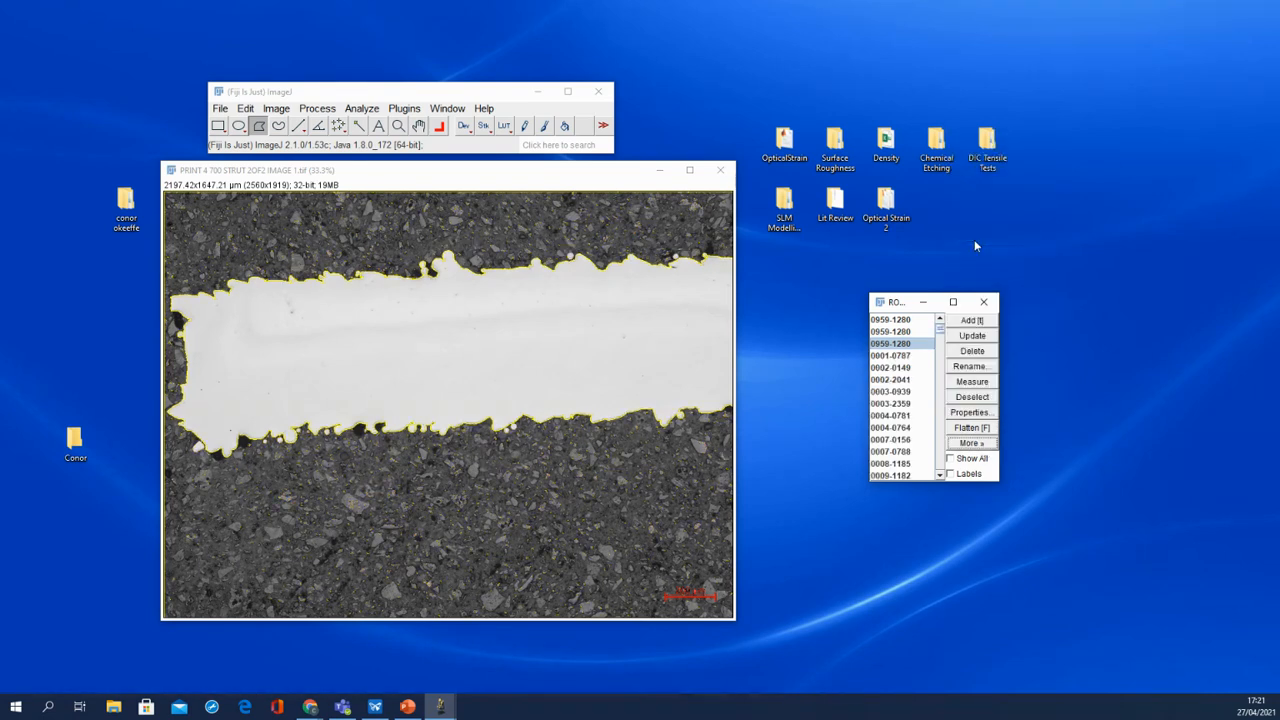
{"action": "left_click", "coordinate": [902, 357]}
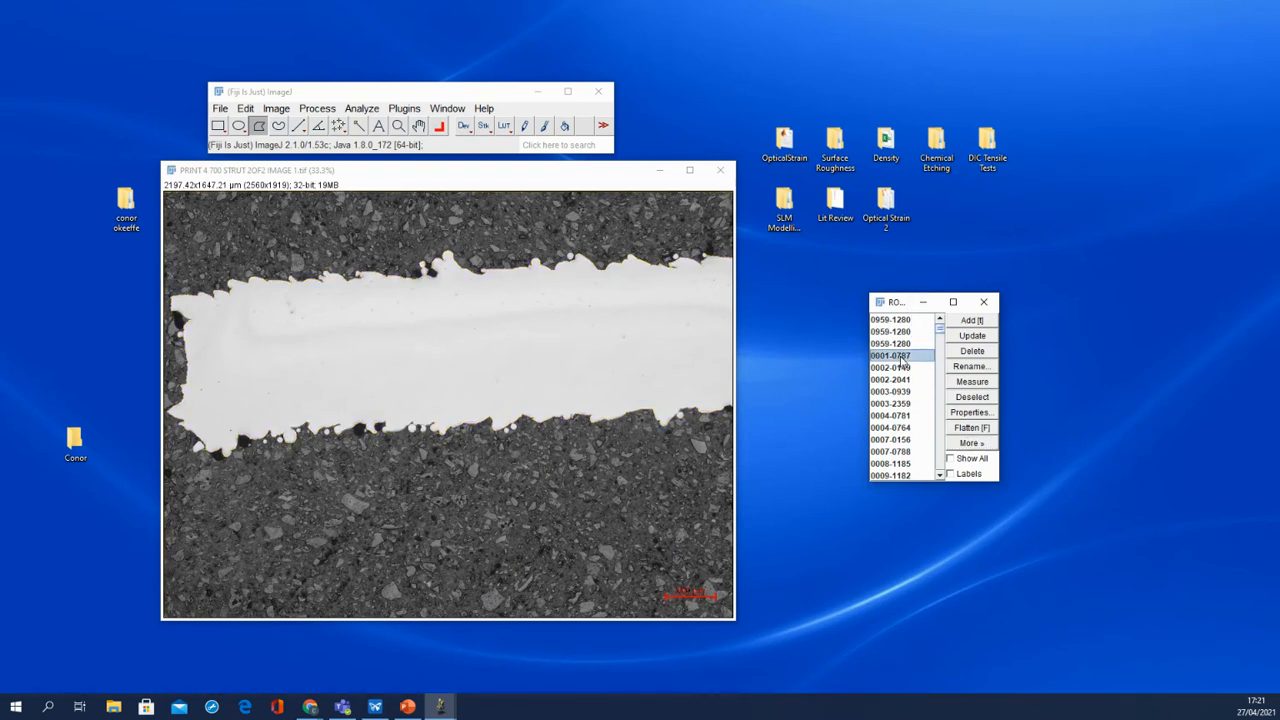
{"action": "left_click", "coordinate": [902, 369]}
{"action": "left_click", "coordinate": [903, 380]}
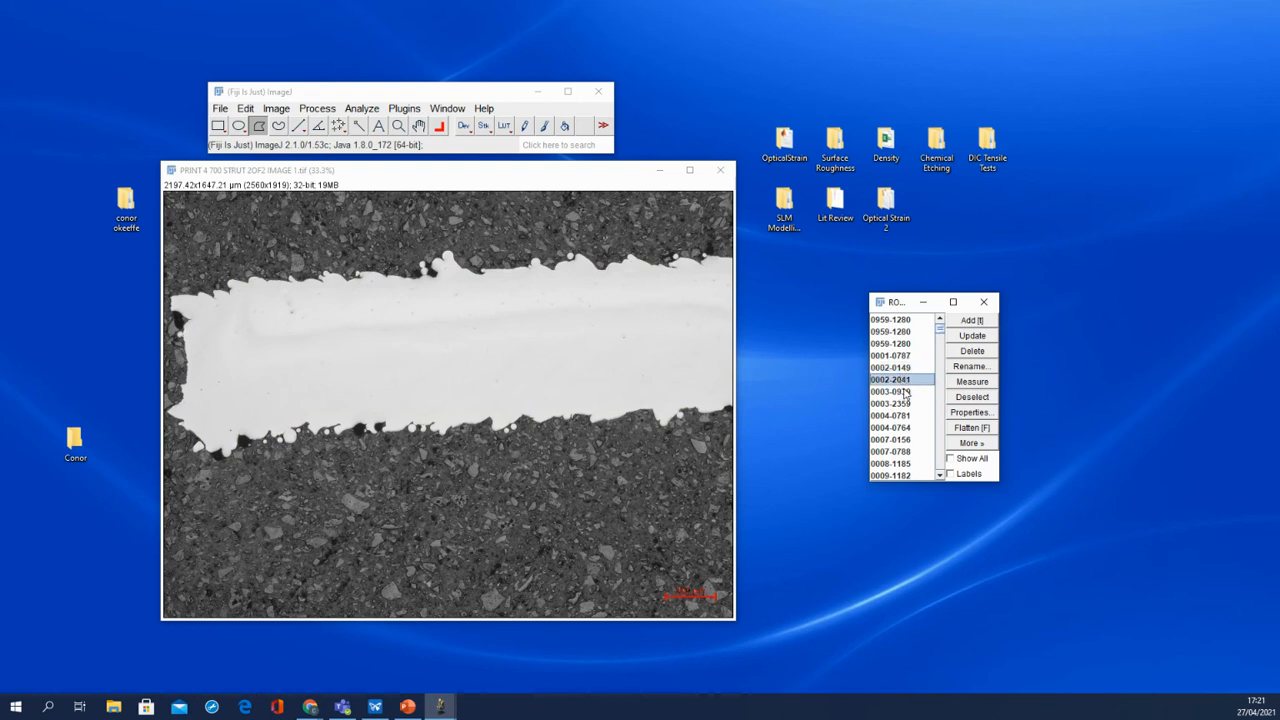
{"action": "left_click", "coordinate": [903, 392]}
{"action": "scroll", "coordinate": [905, 422], "scroll_direction": "down", "scroll_amount": 9}
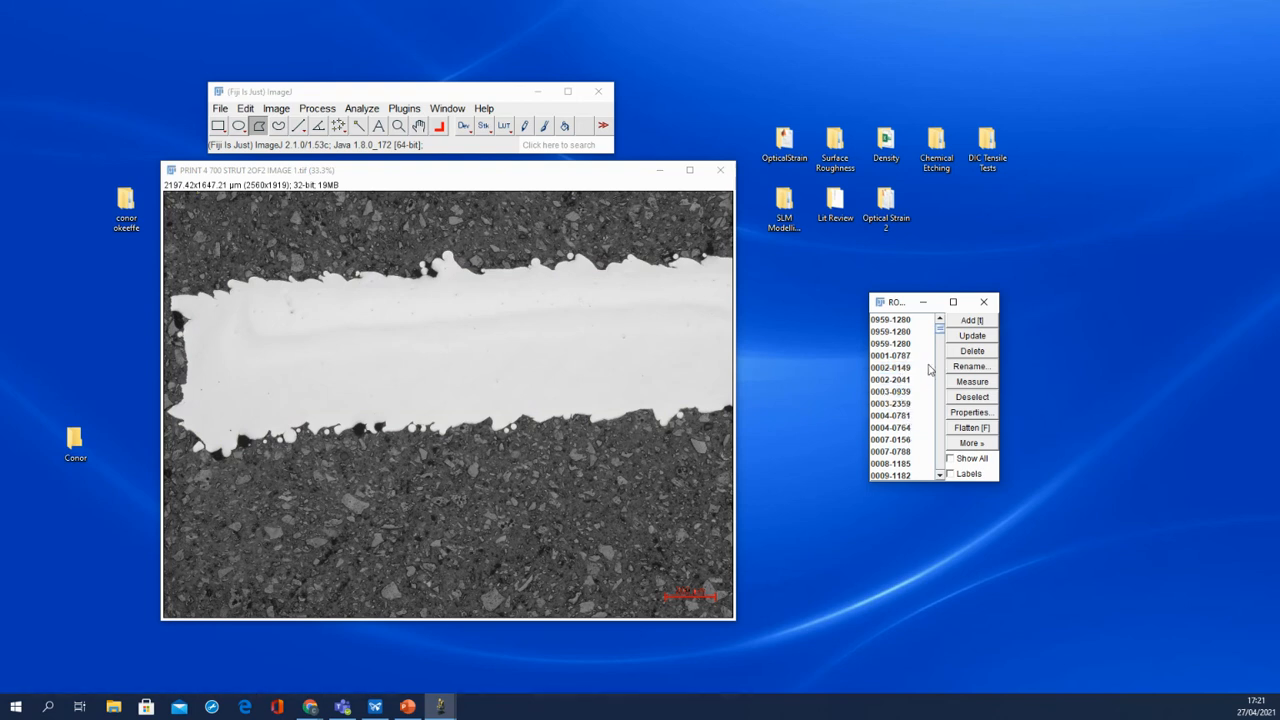
{"action": "mouse_move", "coordinate": [939, 330]}
{"action": "left_mouse_down"}
{"action": "mouse_move", "coordinate": [941, 478]}
{"action": "mouse_move", "coordinate": [938, 330]}
{"action": "left_mouse_up"}
{"action": "left_click", "coordinate": [908, 463]}
{"action": "scroll", "coordinate": [908, 421], "scroll_direction": "up", "scroll_amount": 13}
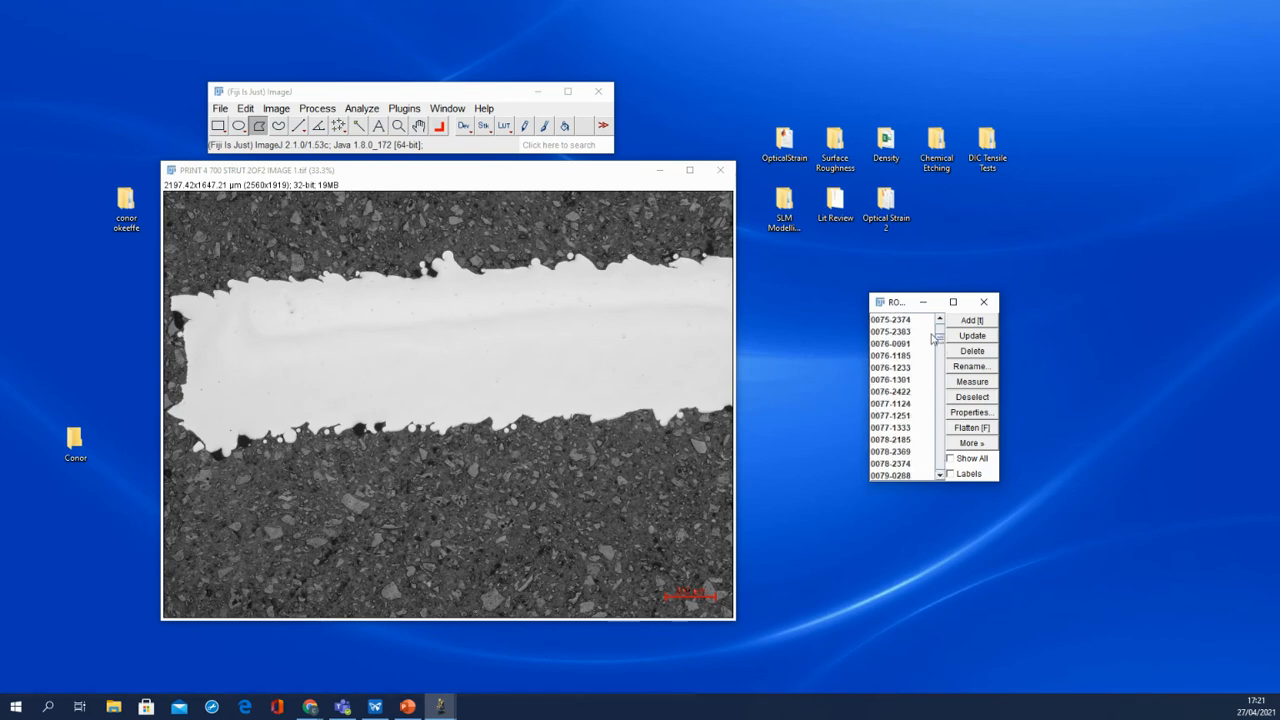
- Compare the polygon, threshold and intersected regions with the first small split areas in the ROI Manager
{"action": "left_click", "coordinate": [905, 320]}
{"action": "left_click", "coordinate": [905, 332]}
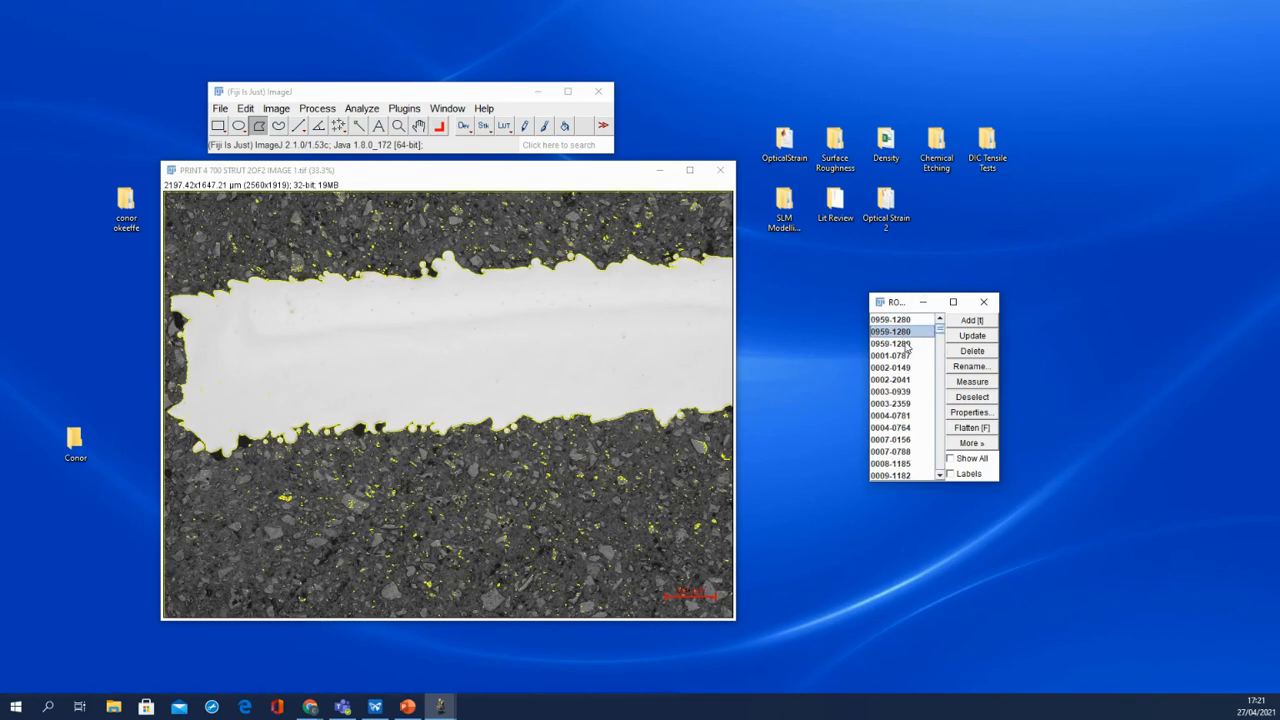
{"action": "left_click", "coordinate": [907, 345]}
{"action": "left_click", "coordinate": [907, 357]}
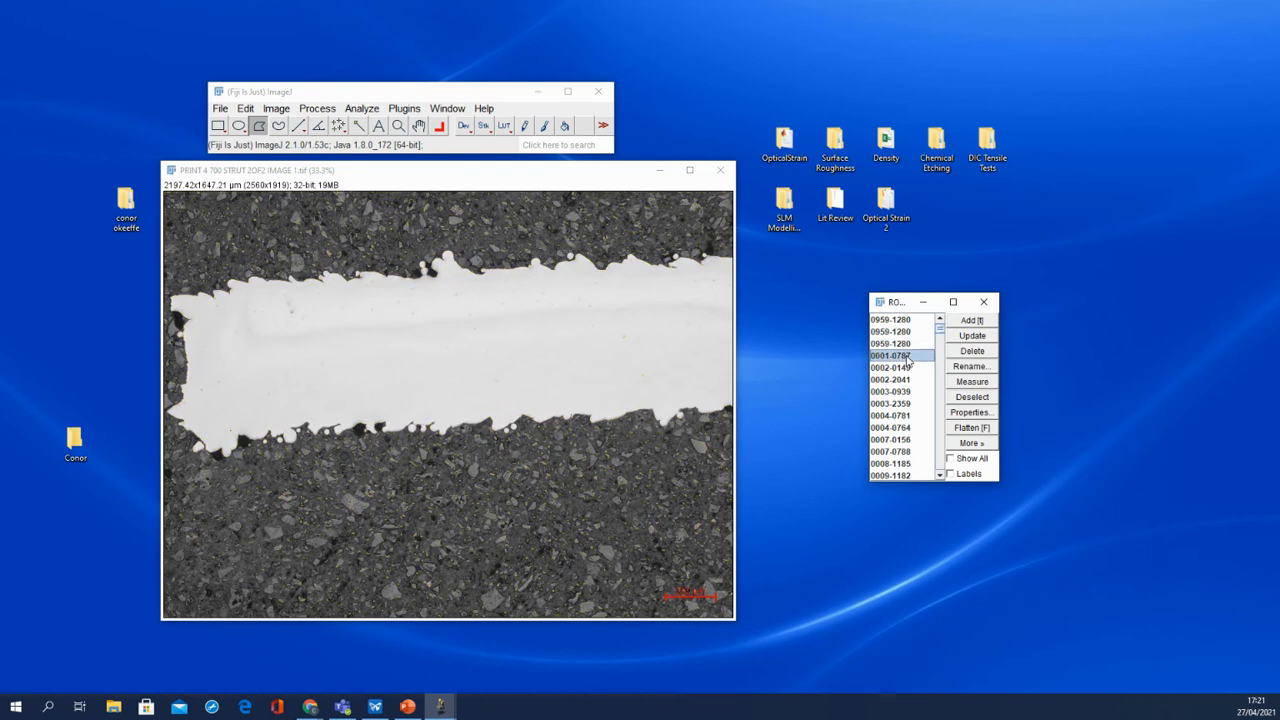
{"action": "left_click", "coordinate": [903, 368]}
{"action": "left_click", "coordinate": [902, 356]}
{"action": "left_click", "coordinate": [900, 344]}
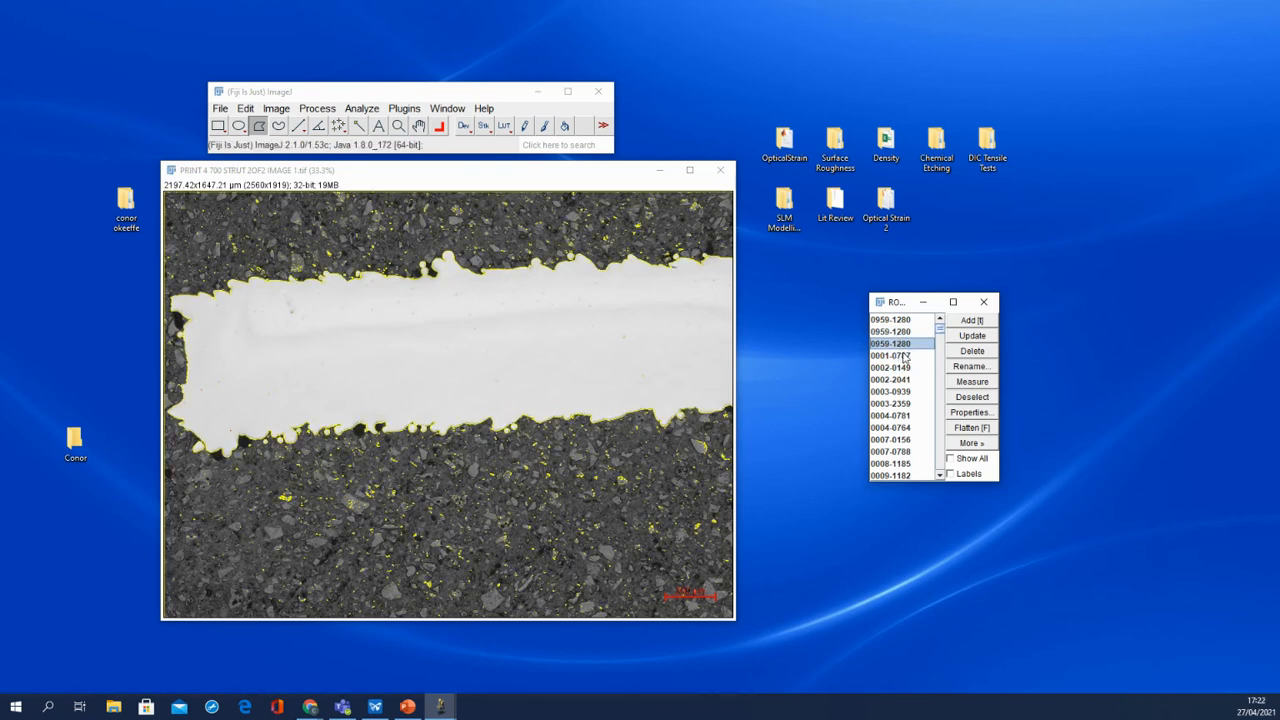
{"action": "left_click", "coordinate": [904, 357]}
{"action": "key", "text": "Up"}
{"action": "key", "text": "Up"}
{"action": "key", "text": "Up"}
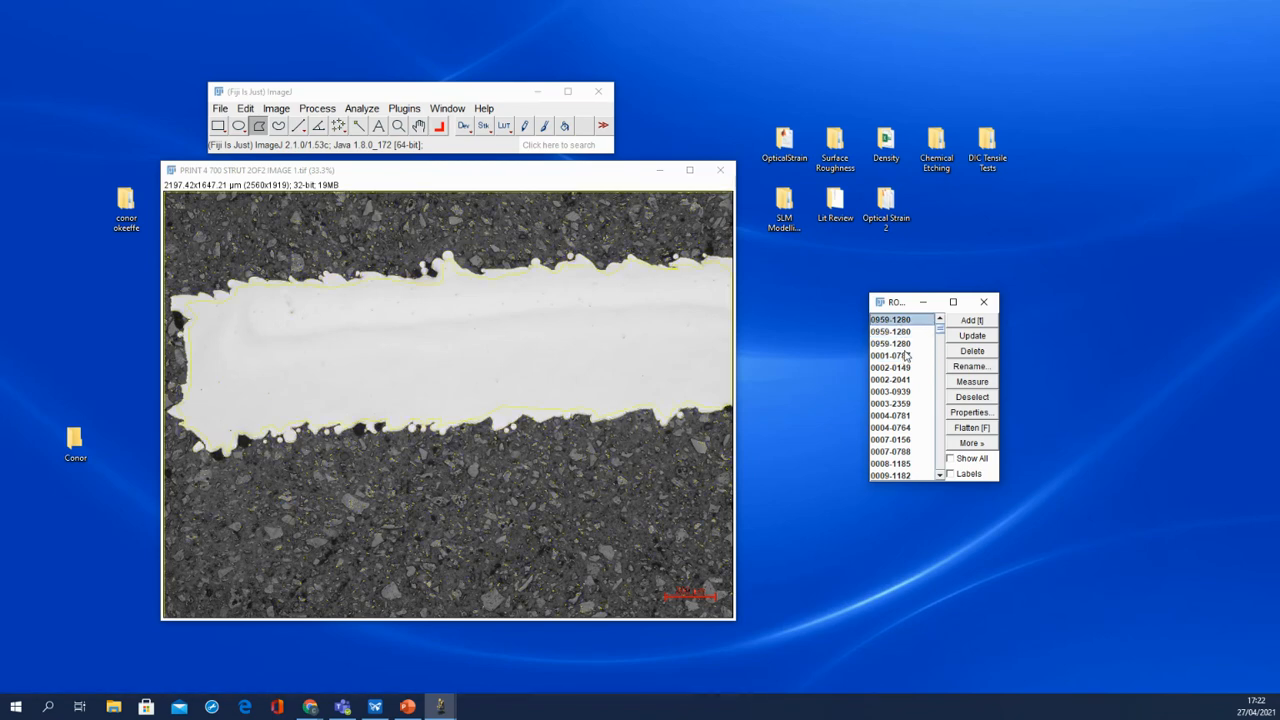
{"action": "key", "text": "Down"}
{"action": "key", "text": "Down"}
{"action": "key", "text": "Down"}
{"action": "key", "text": "Up"}
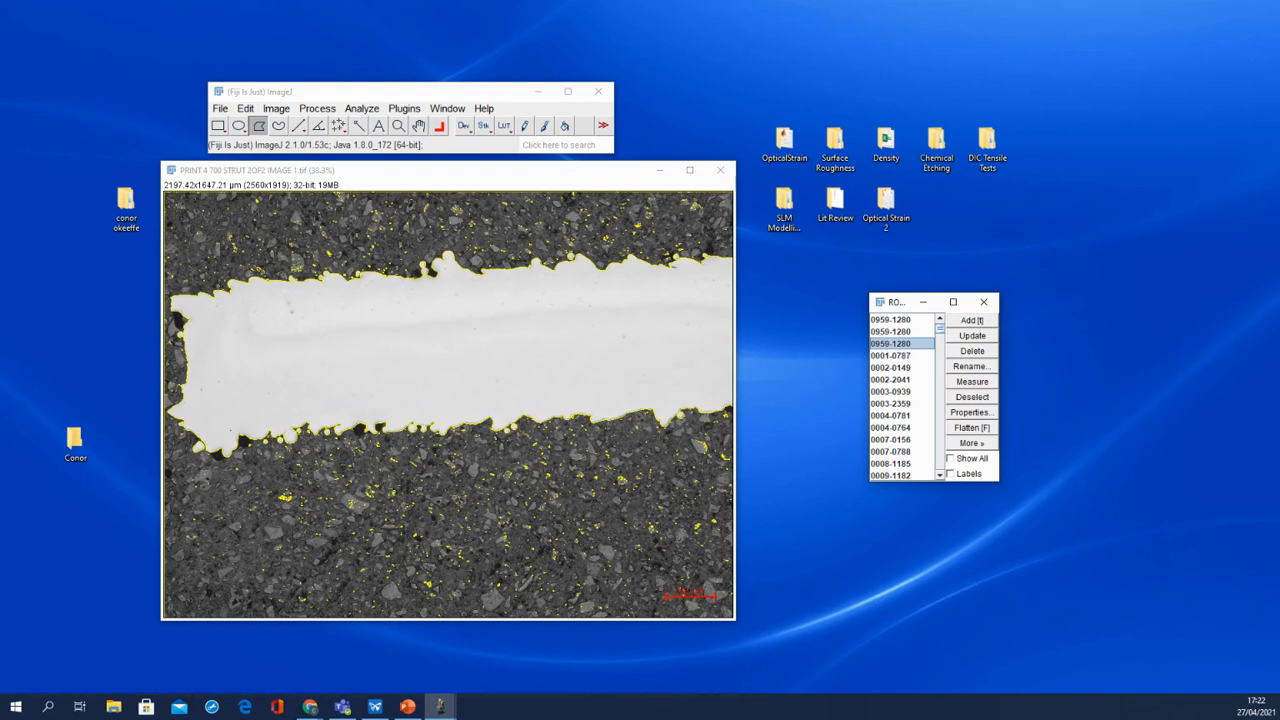
- Select the last split region in the list, the large background area around the strut, comparing it with the small areas listed just above it
{"action": "key", "text": "m"}
{"action": "key", "text": "alt+Tab"}
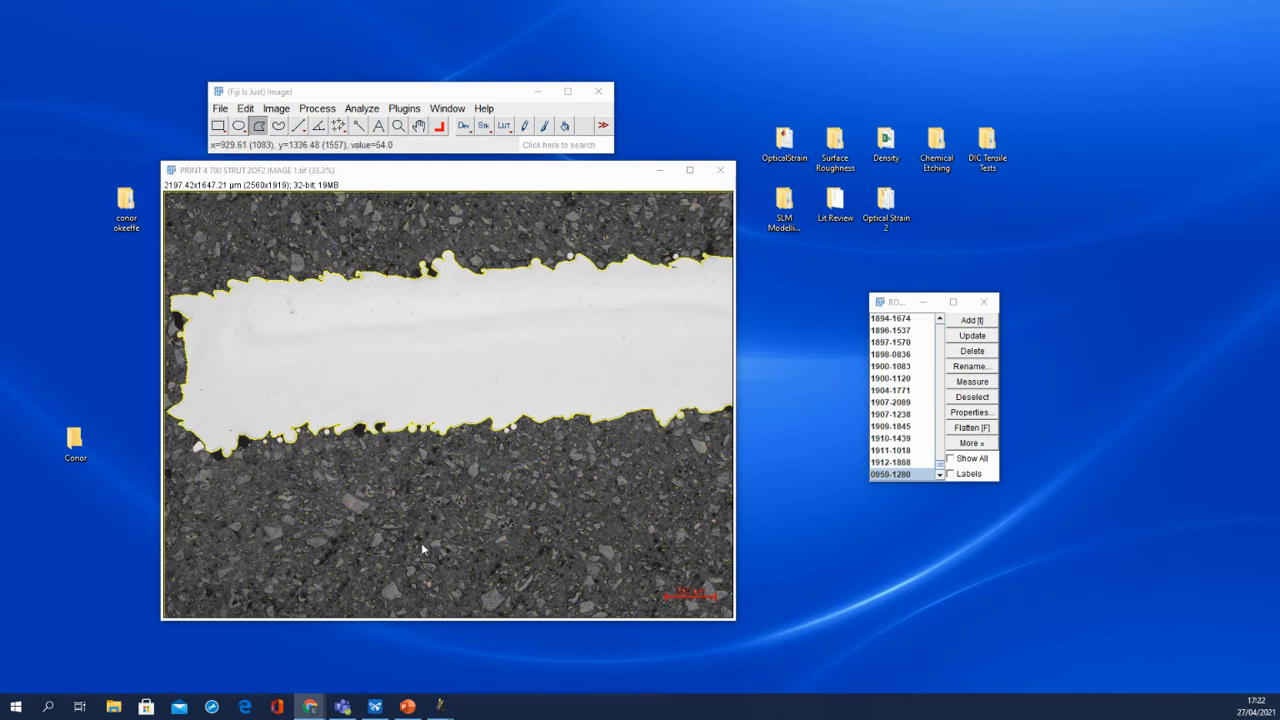
{"action": "left_click", "coordinate": [899, 476]}
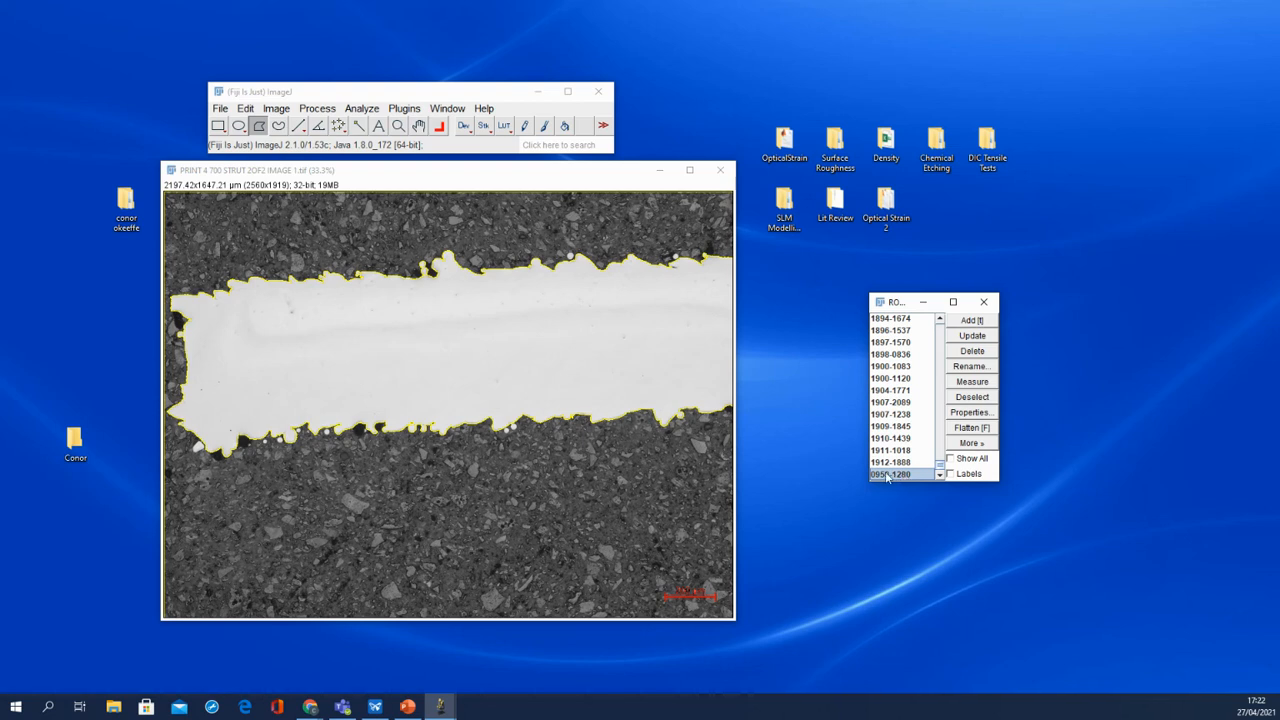
{"action": "left_click", "coordinate": [902, 452]}
{"action": "left_click", "coordinate": [903, 464]}
{"action": "left_click", "coordinate": [904, 476]}
{"action": "left_click", "coordinate": [893, 463]}
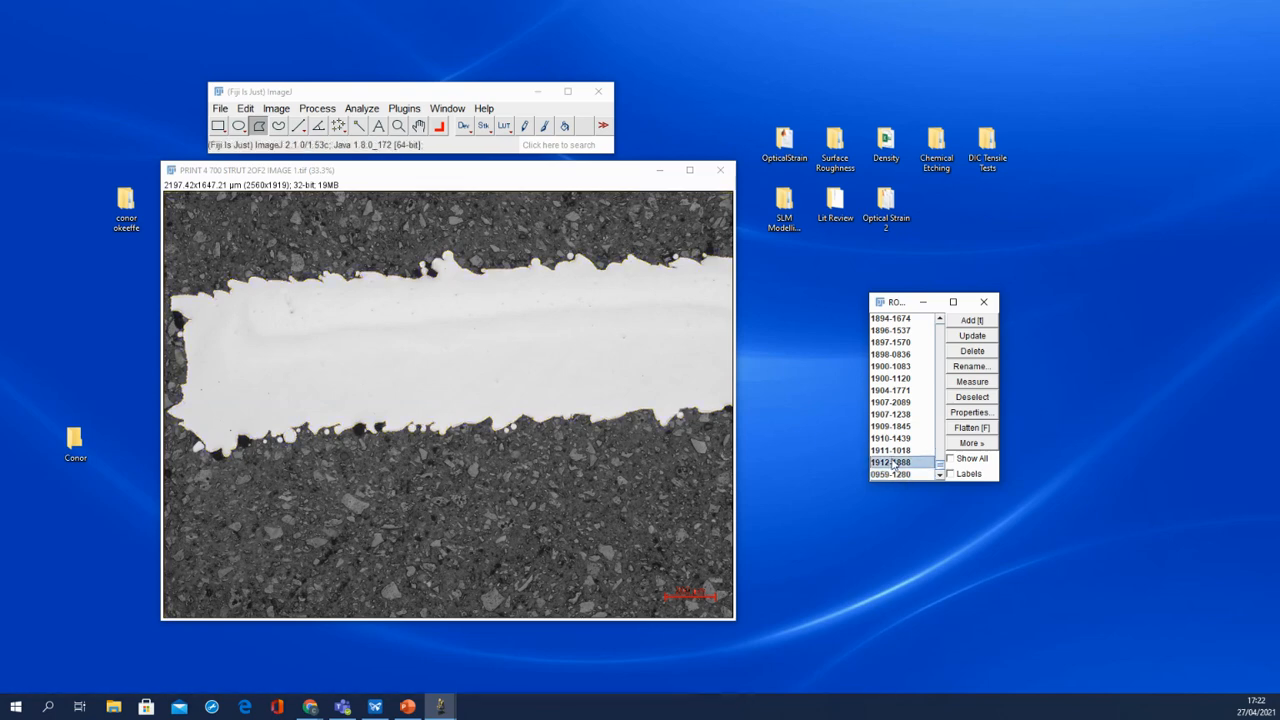
{"action": "left_click", "coordinate": [893, 474]}
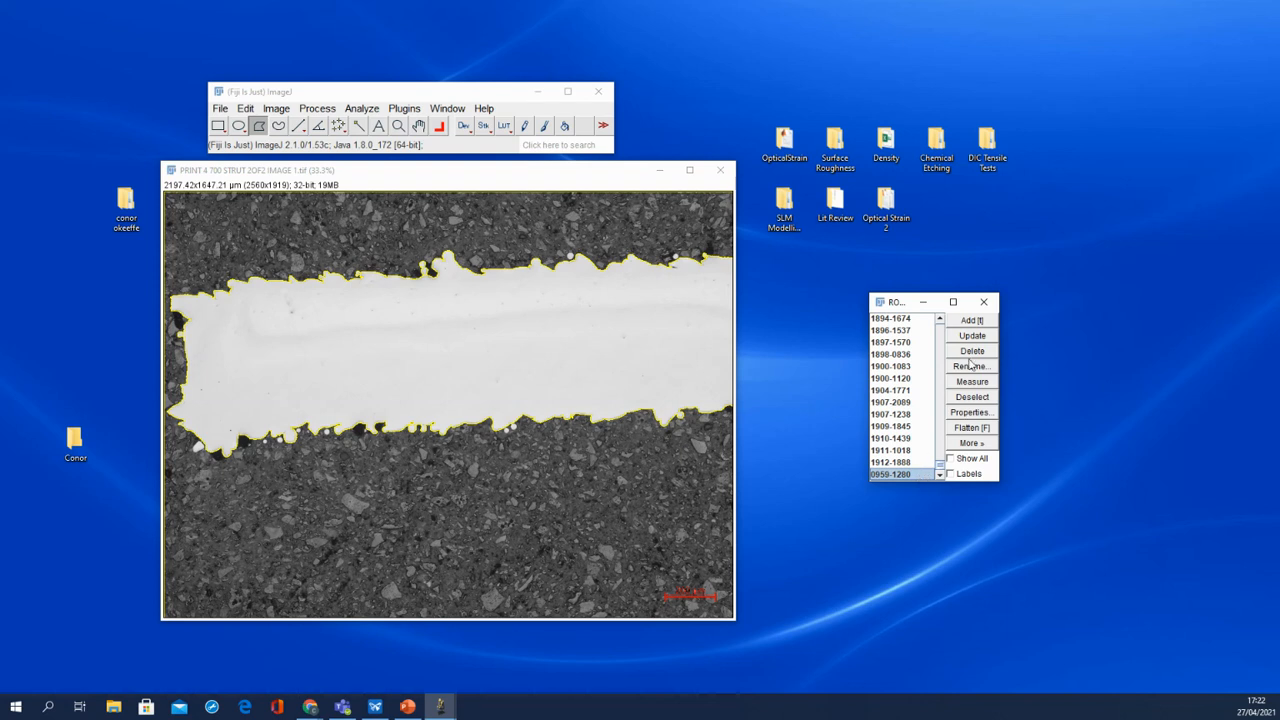
- Set the fill color of the large background region to red in its properties
{"action": "left_click", "coordinate": [987, 447]}
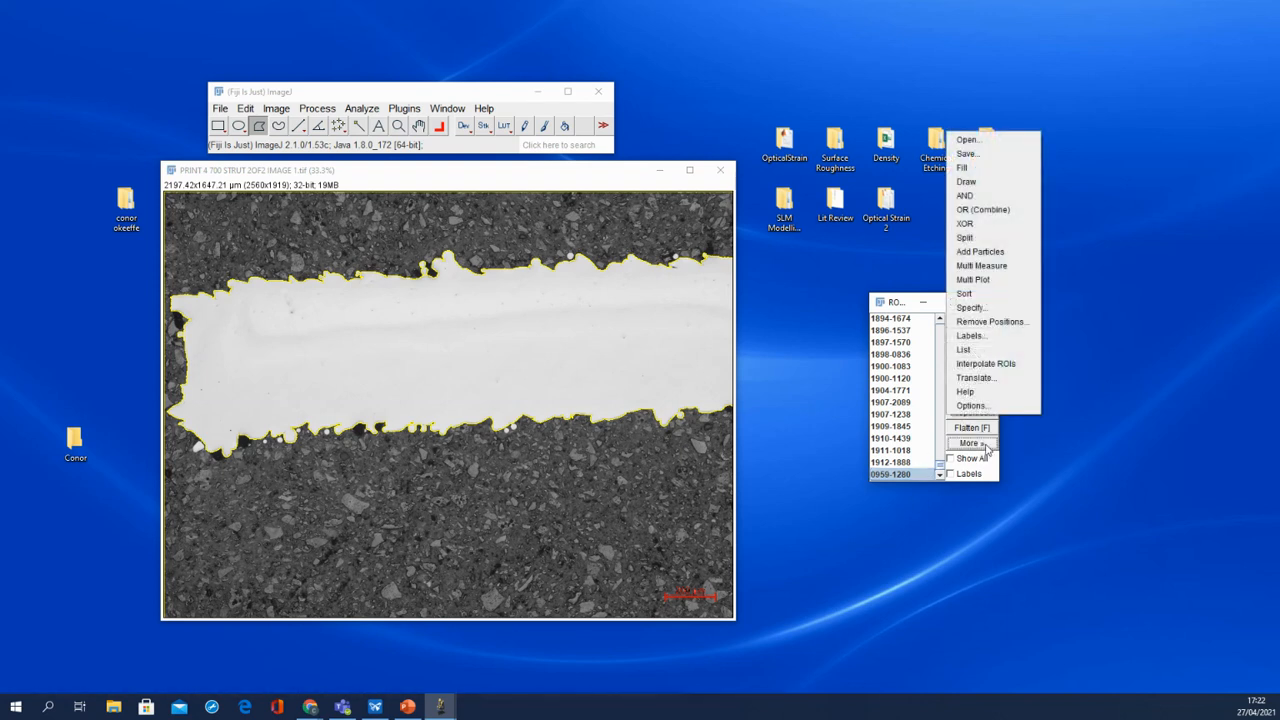
{"action": "left_click", "coordinate": [972, 443]}
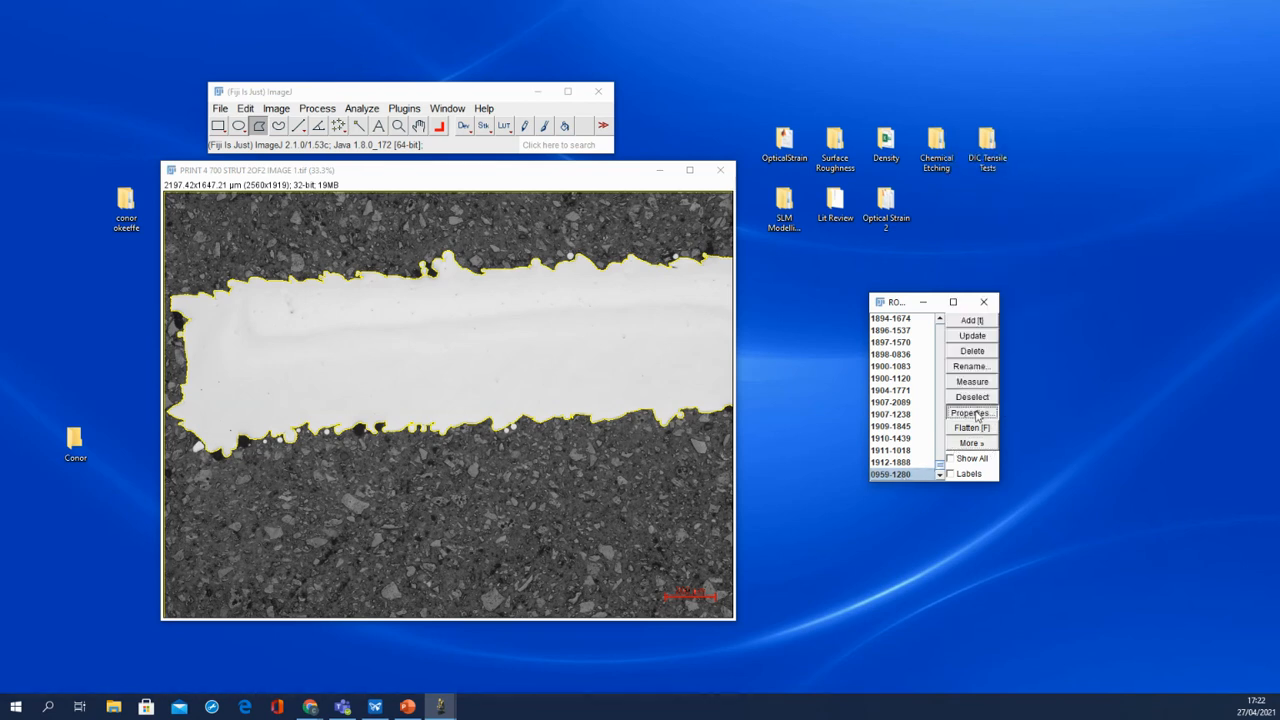
{"action": "left_click", "coordinate": [975, 413]}
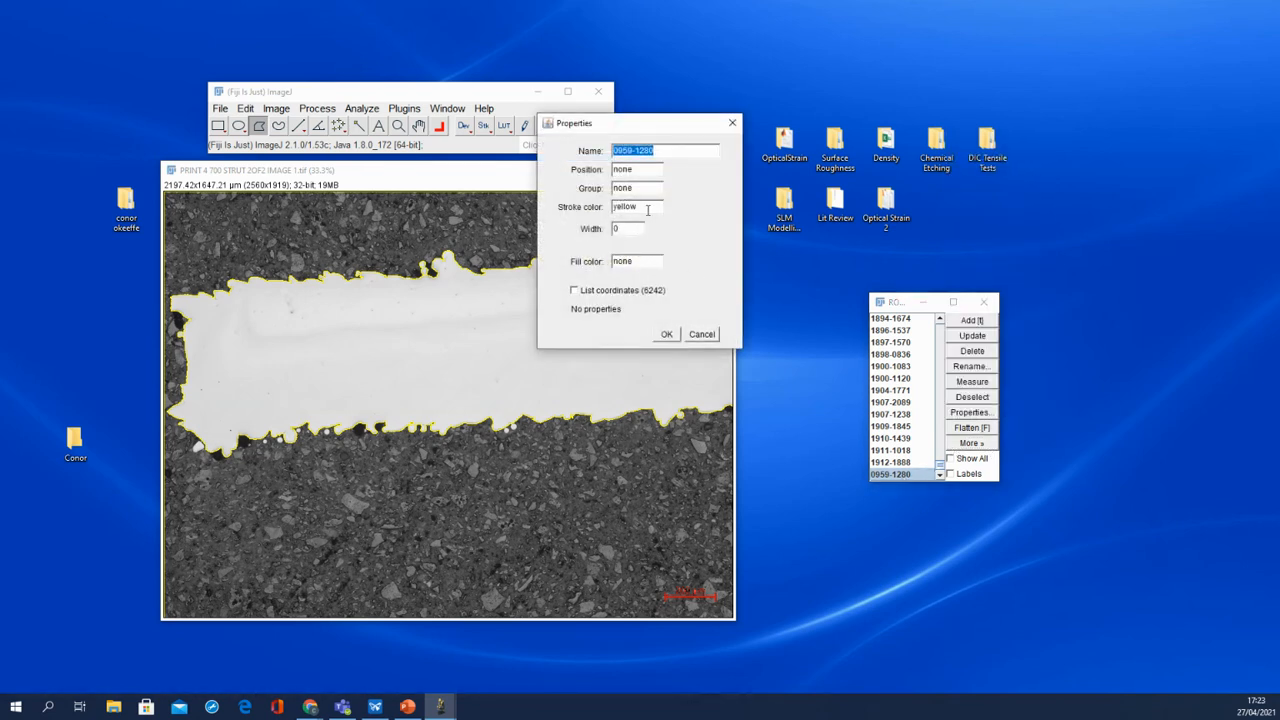
{"action": "double_click", "coordinate": [637, 262]}
{"action": "type", "text": "red"}
{"action": "left_click", "coordinate": [667, 335]}
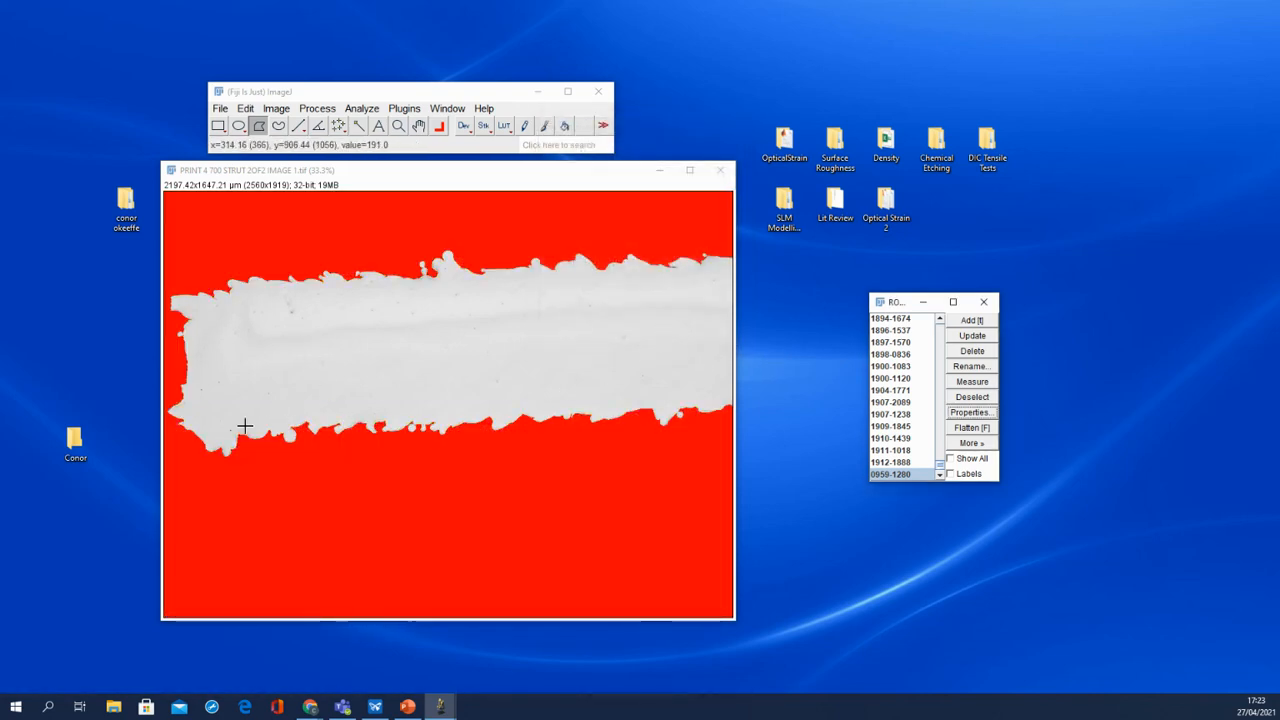
- Examine how the red fill follows the strut's rough surface and adhered particles, both close up and across the whole image
{"action": "scroll", "coordinate": [245, 426], "scroll_direction": "up", "scroll_amount": 3}
{"action": "scroll", "coordinate": [323, 409], "scroll_direction": "down", "scroll_amount": 3}
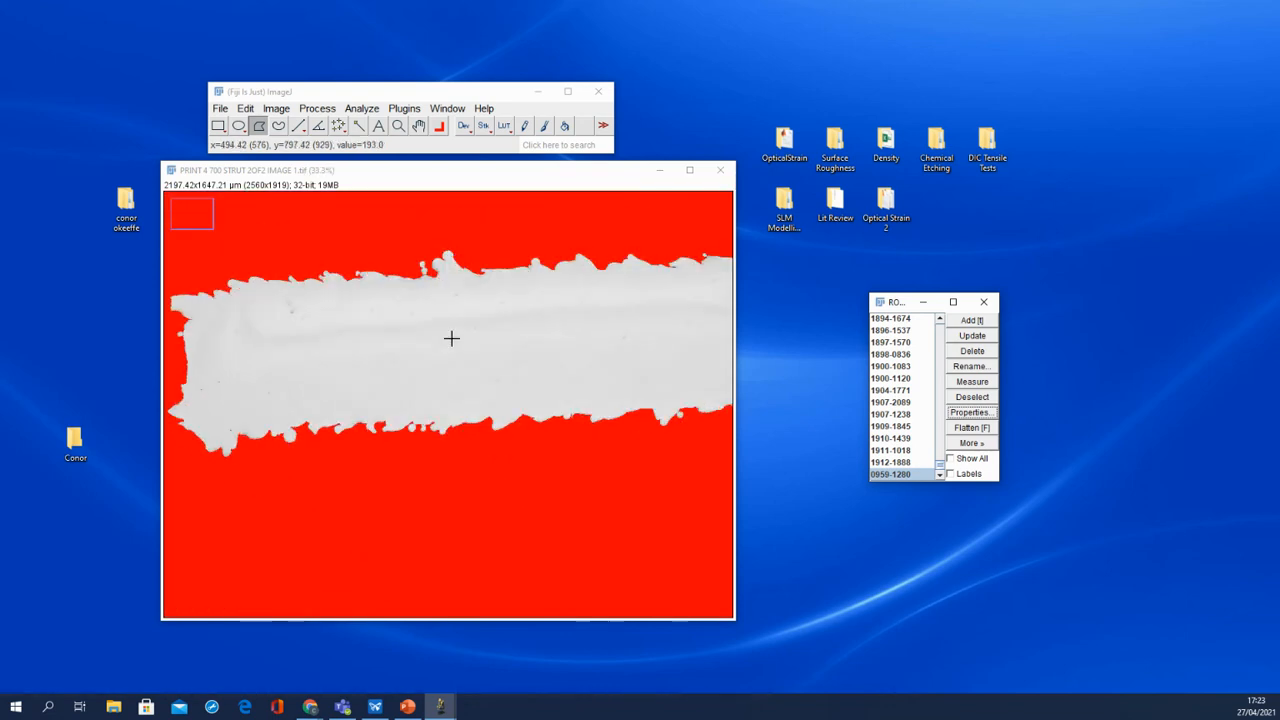
{"action": "scroll", "coordinate": [514, 297], "scroll_direction": "down", "scroll_amount": 1}
{"action": "scroll", "coordinate": [510, 298], "scroll_direction": "up", "scroll_amount": 1}
{"action": "scroll", "coordinate": [292, 311], "scroll_direction": "up", "scroll_amount": 2}
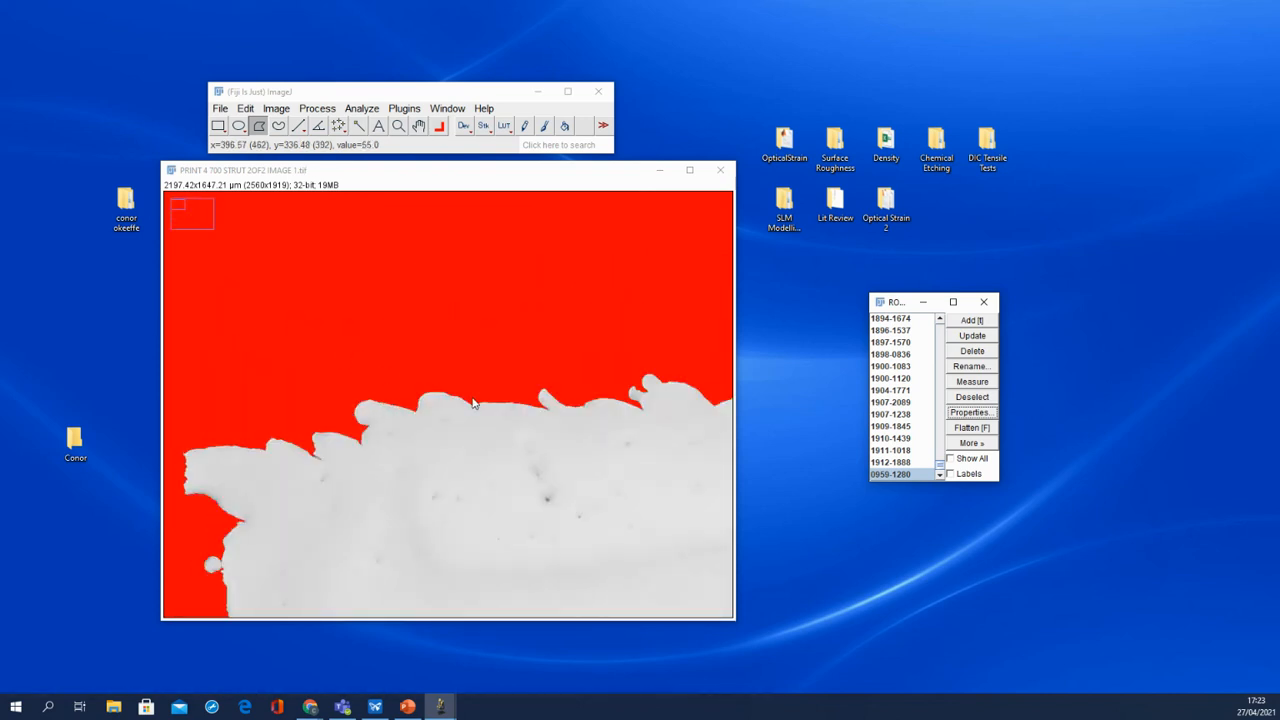
{"action": "scroll", "coordinate": [474, 401], "scroll_direction": "down", "scroll_amount": 2}
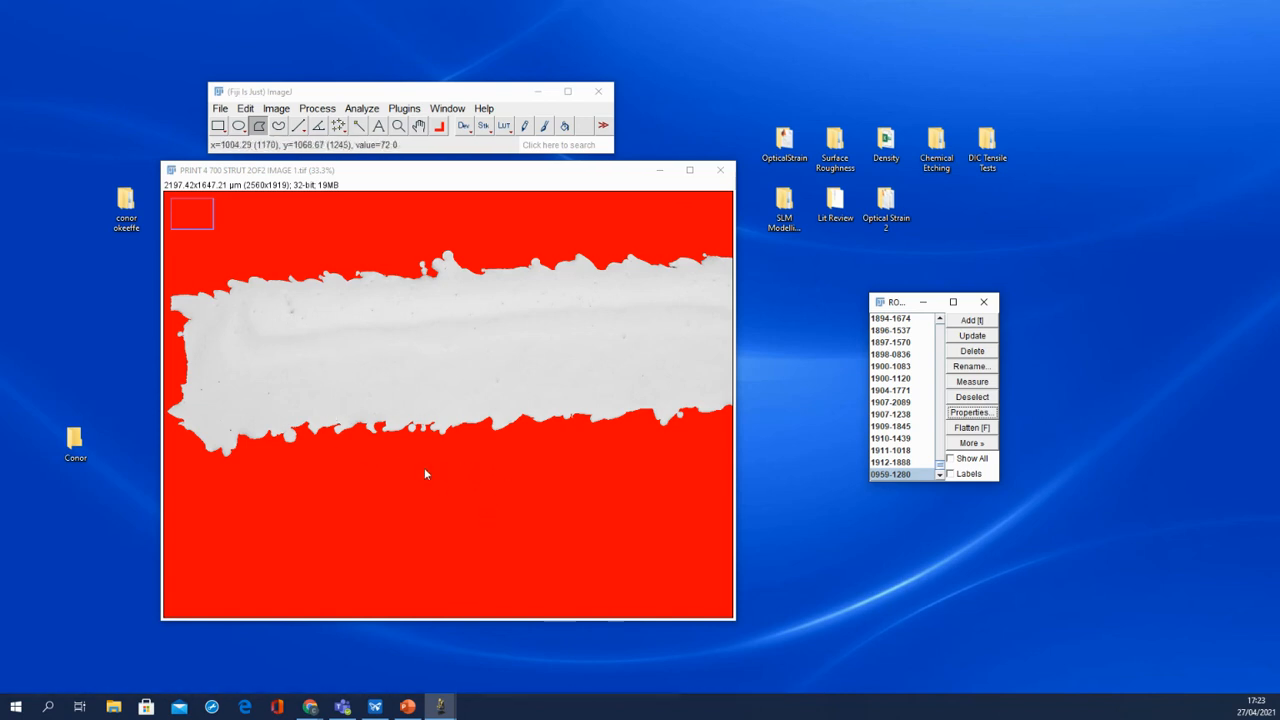
{"action": "scroll", "coordinate": [288, 313], "scroll_direction": "up", "scroll_amount": 2}
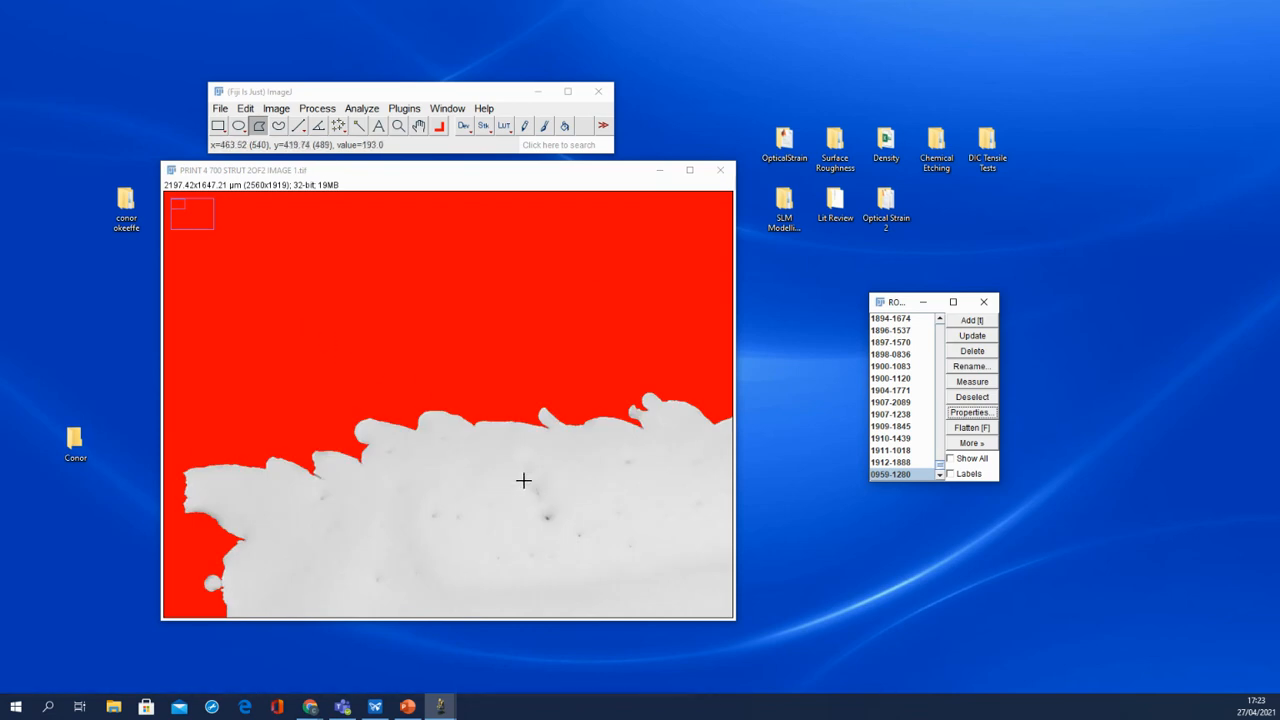
{"action": "scroll", "coordinate": [523, 480], "scroll_direction": "down", "scroll_amount": 3}
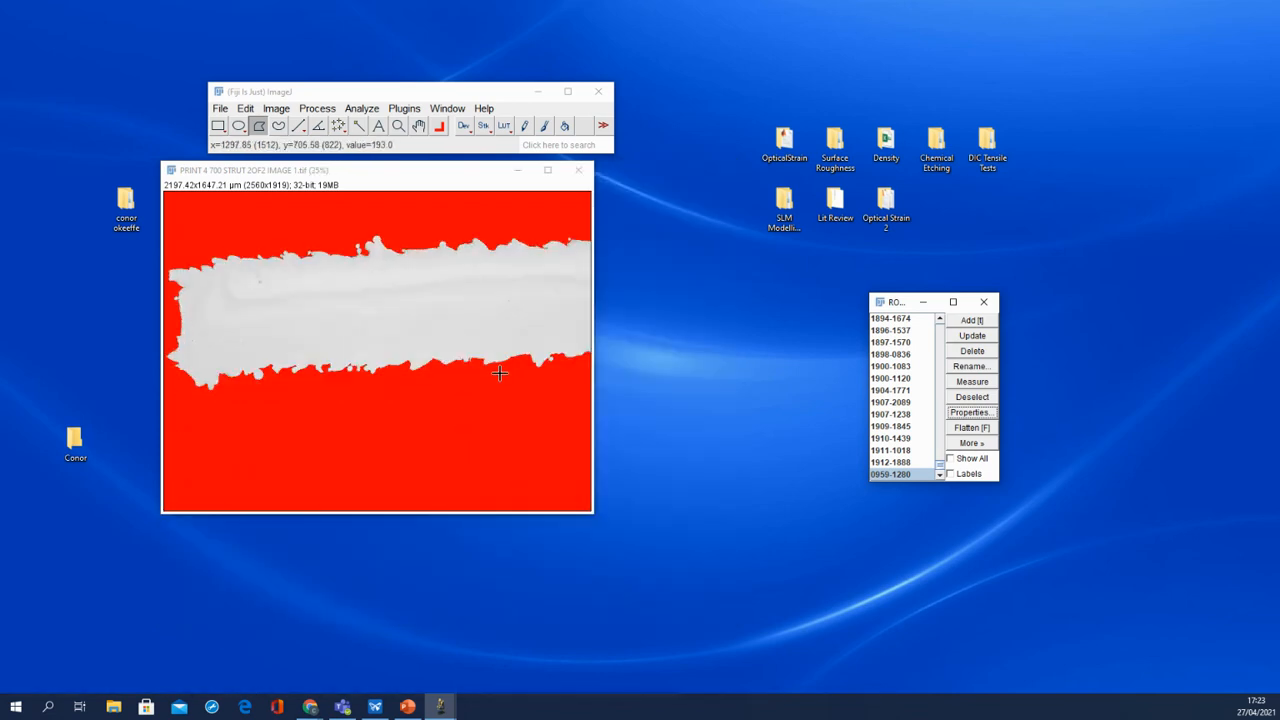